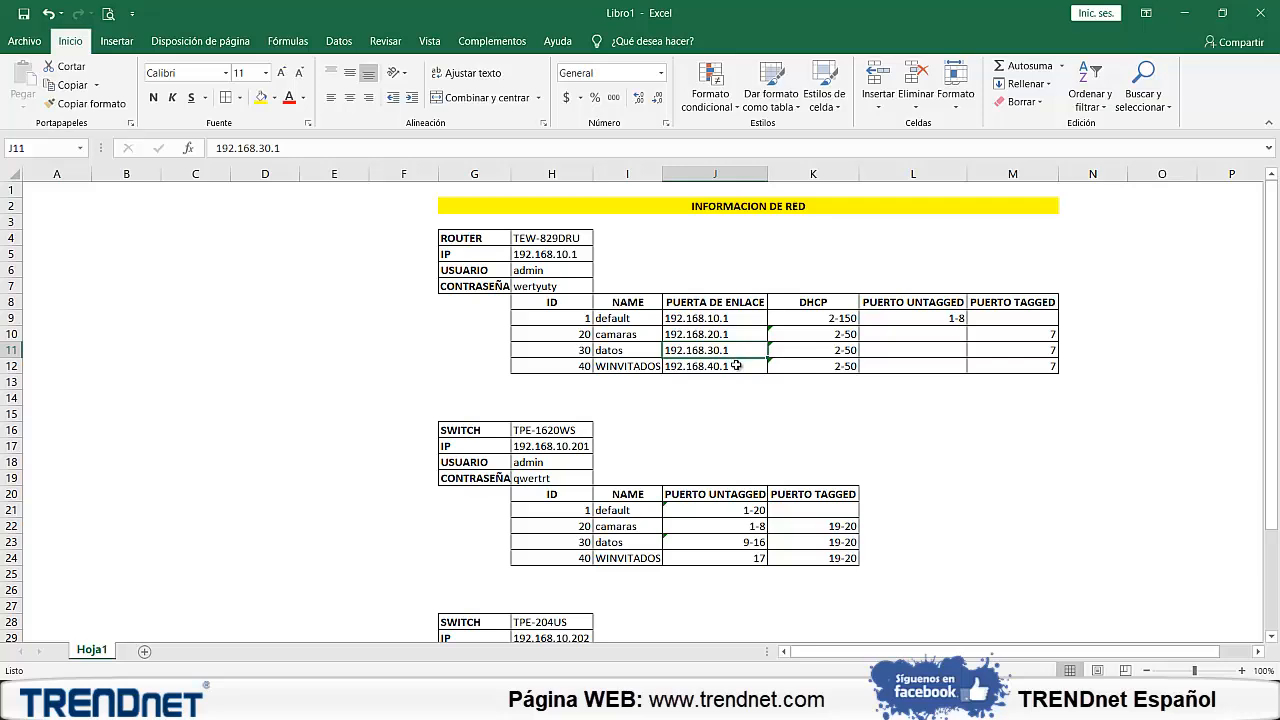
Review the WINVITADOS gateway and the tagged port assignments of the camaras, datos and WINVITADOS VLANs in the TEW-829DRU router table
{"action": "left_click", "coordinate": [736, 366]}
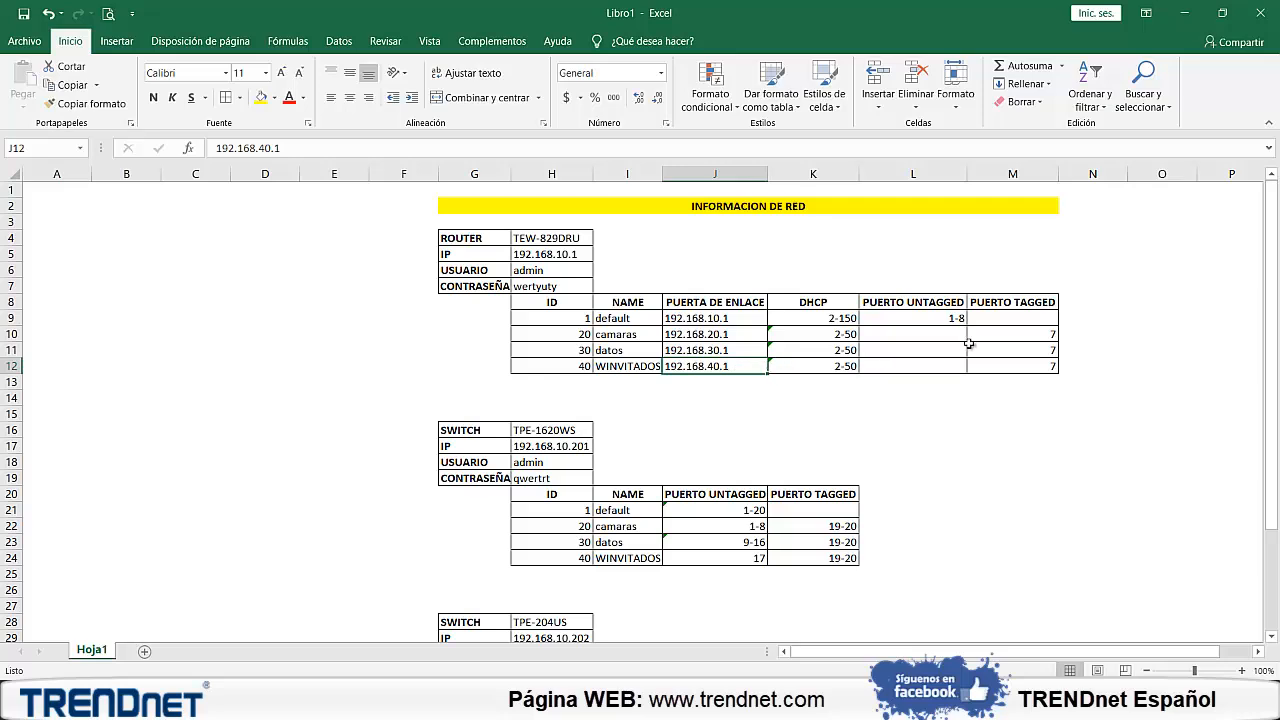
{"action": "left_click", "coordinate": [998, 334]}
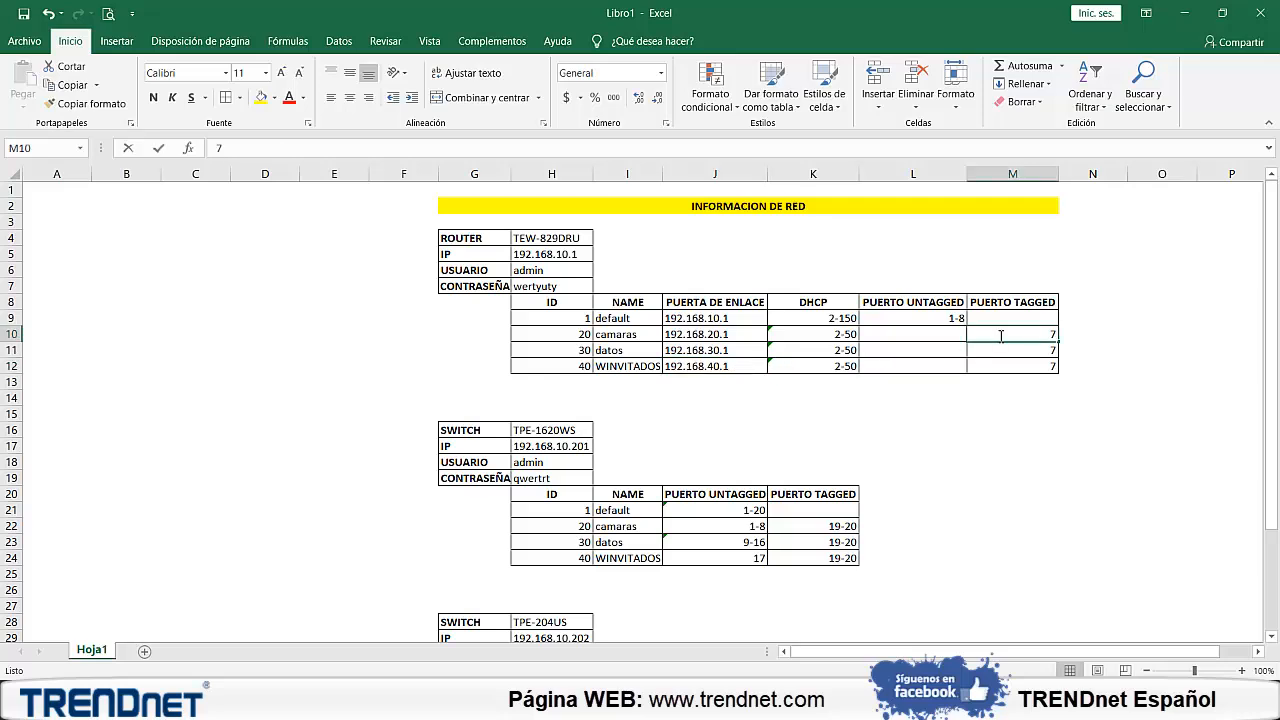
{"action": "left_click", "coordinate": [996, 350]}
{"action": "left_click", "coordinate": [995, 364]}
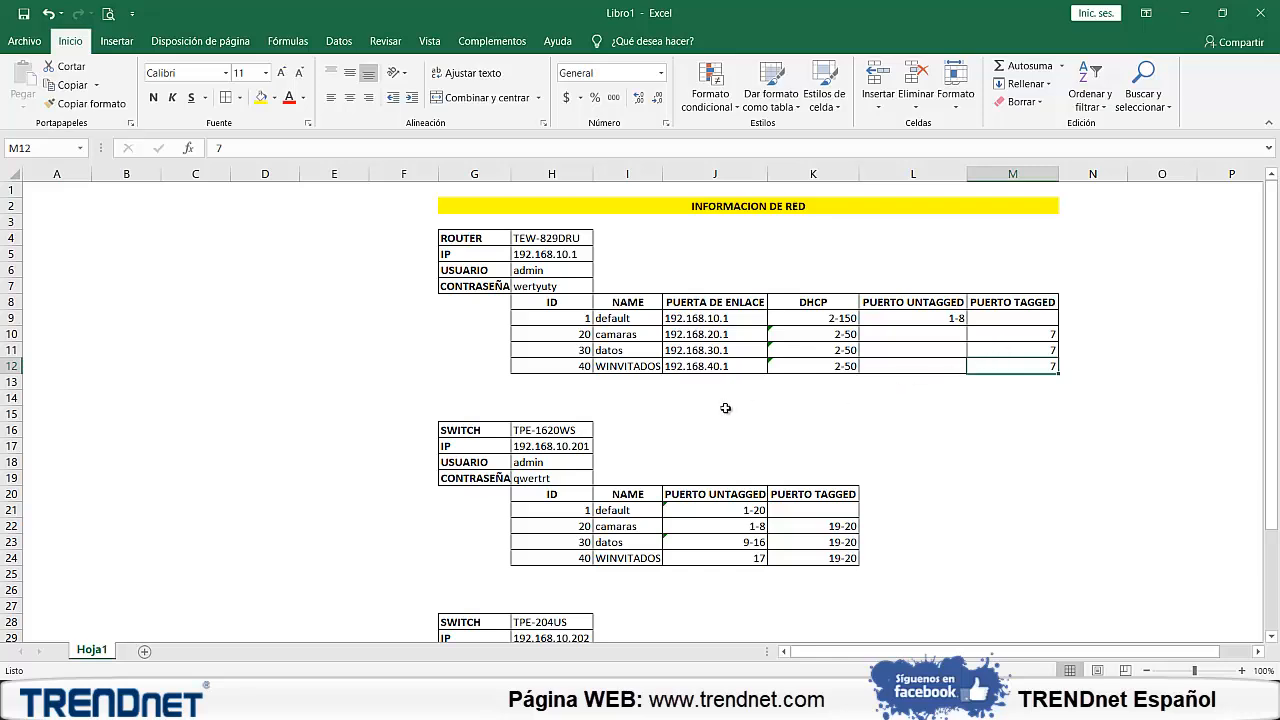
Review the VLAN IDs and the default VLAN name in the TPE-1620WS switch table
{"action": "left_click", "coordinate": [497, 430]}
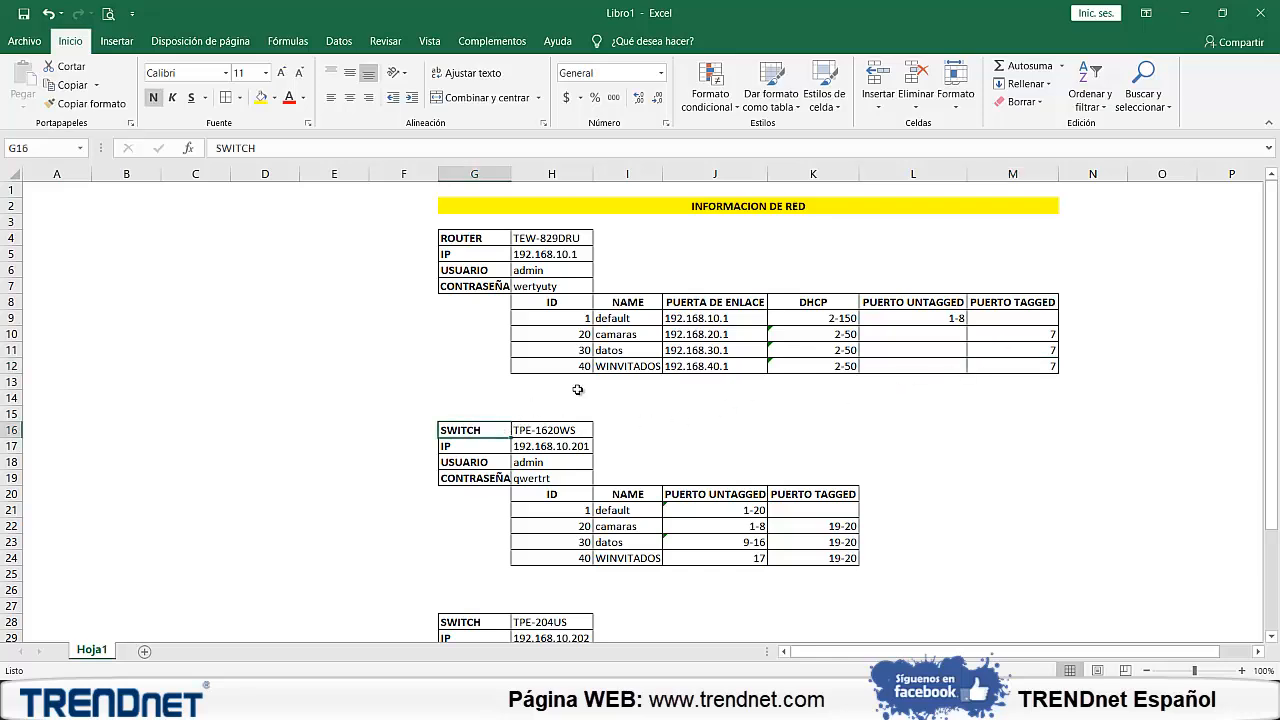
{"action": "scroll", "coordinate": [640, 389], "scroll_direction": "down", "scroll_amount": 1}
{"action": "scroll", "coordinate": [641, 389], "scroll_direction": "down", "scroll_amount": 3}
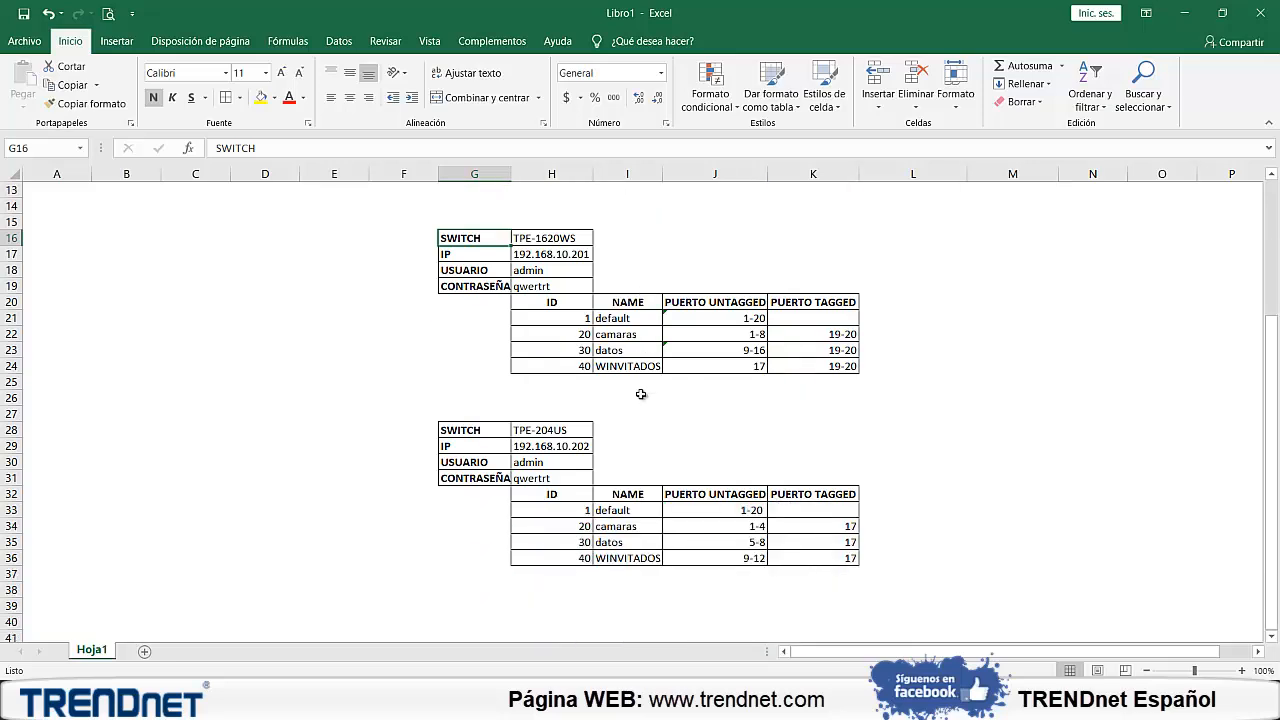
{"action": "left_click", "coordinate": [585, 320]}
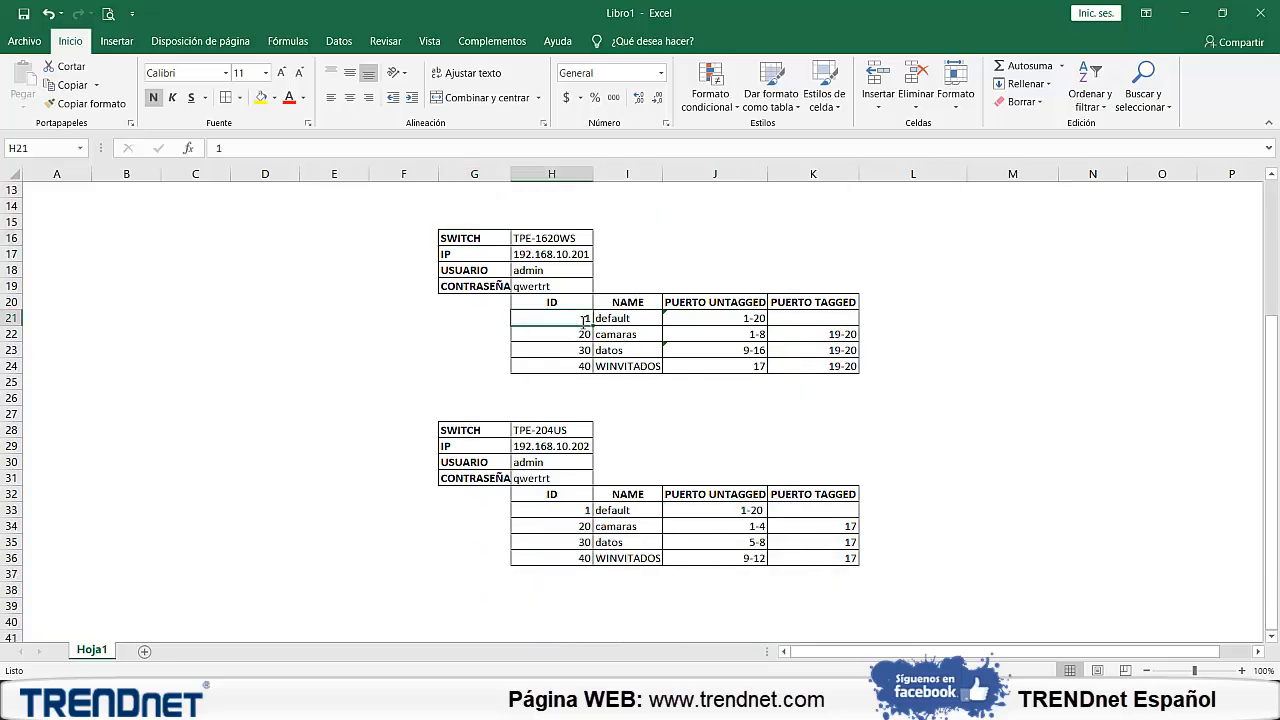
{"action": "left_click", "coordinate": [612, 318]}
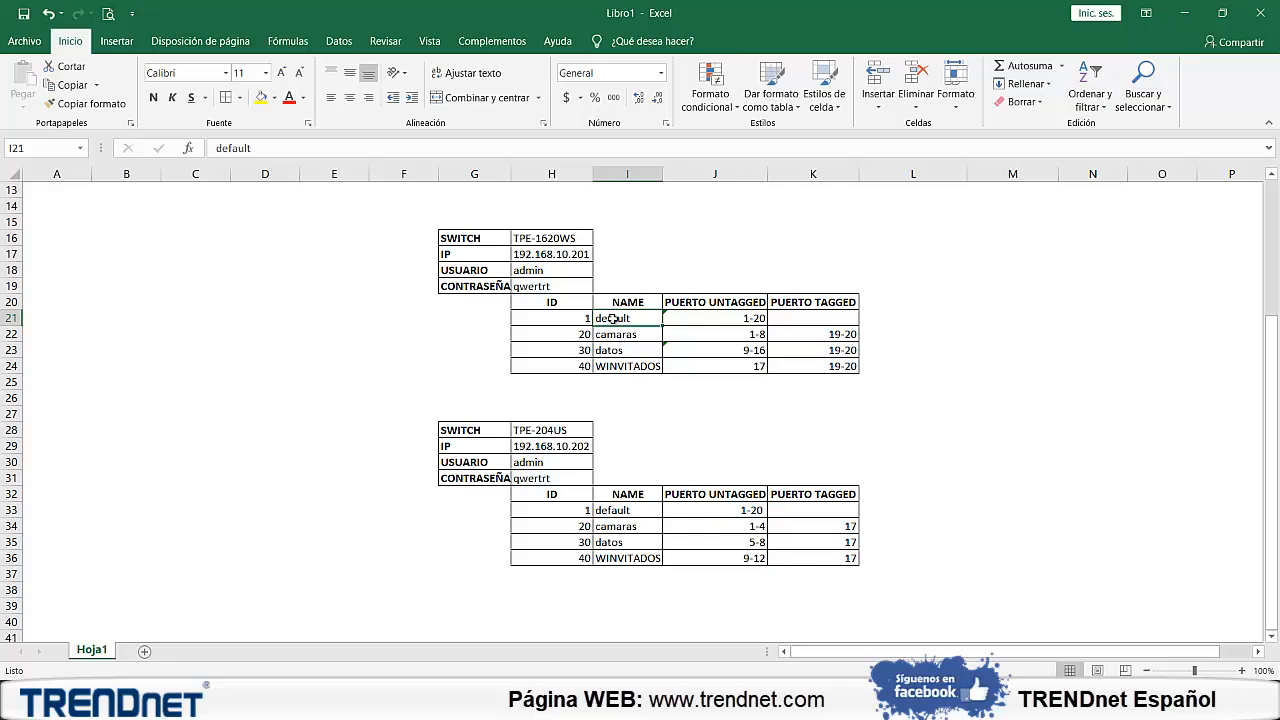
{"action": "left_click", "coordinate": [580, 336]}
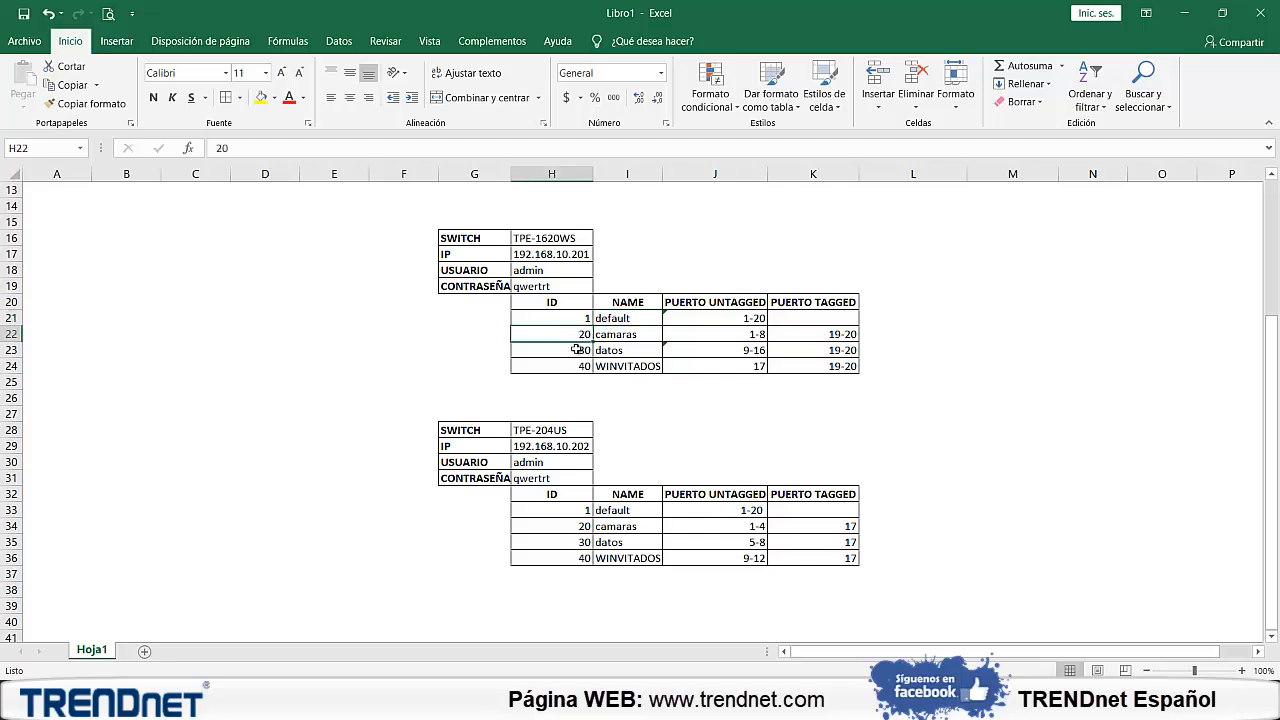
{"action": "left_click", "coordinate": [576, 349]}
{"action": "left_click", "coordinate": [577, 366]}
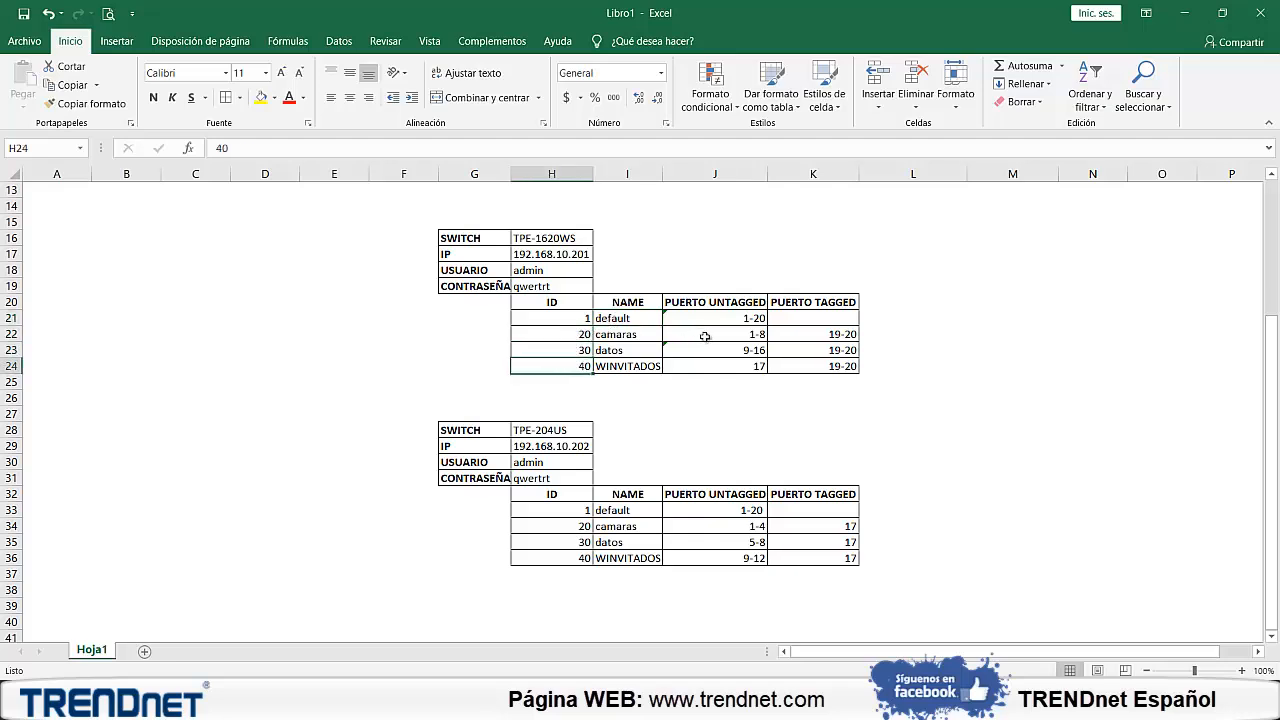
Check the untagged and tagged port assignments of the camaras, datos and WINVITADOS VLANs for the TPE-1620WS switch
{"action": "left_click", "coordinate": [715, 303]}
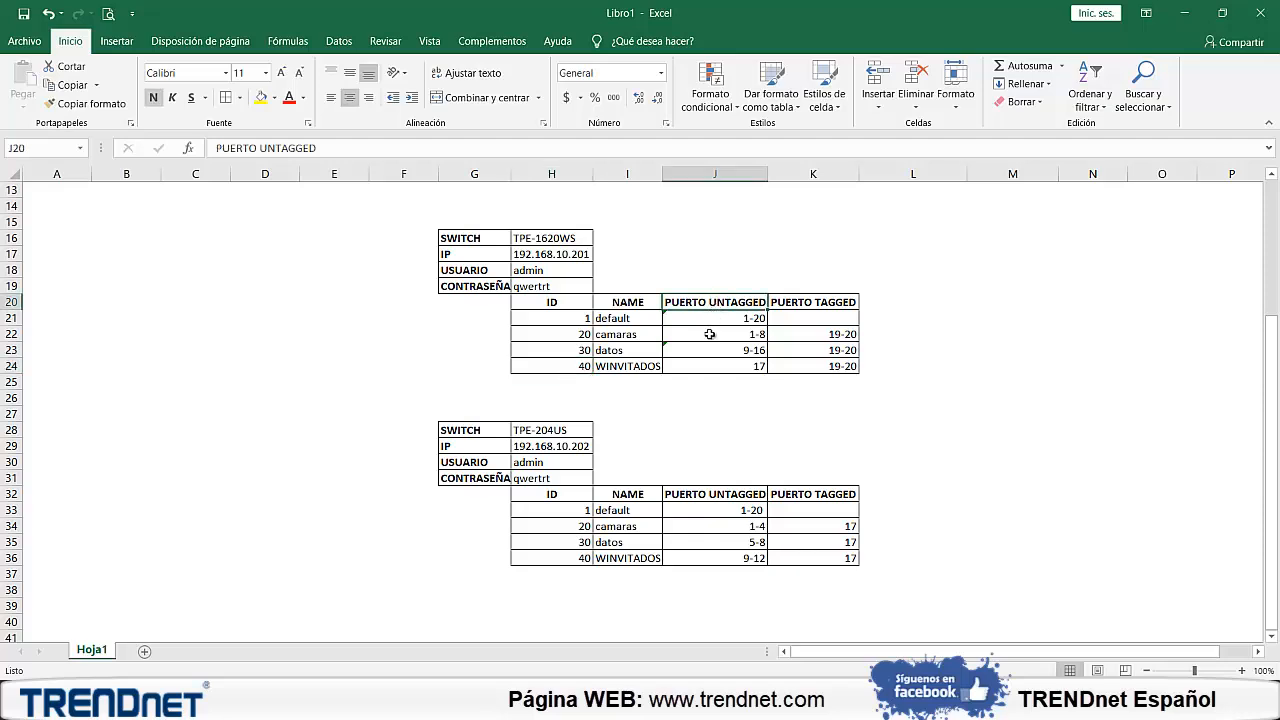
{"action": "left_click", "coordinate": [709, 334]}
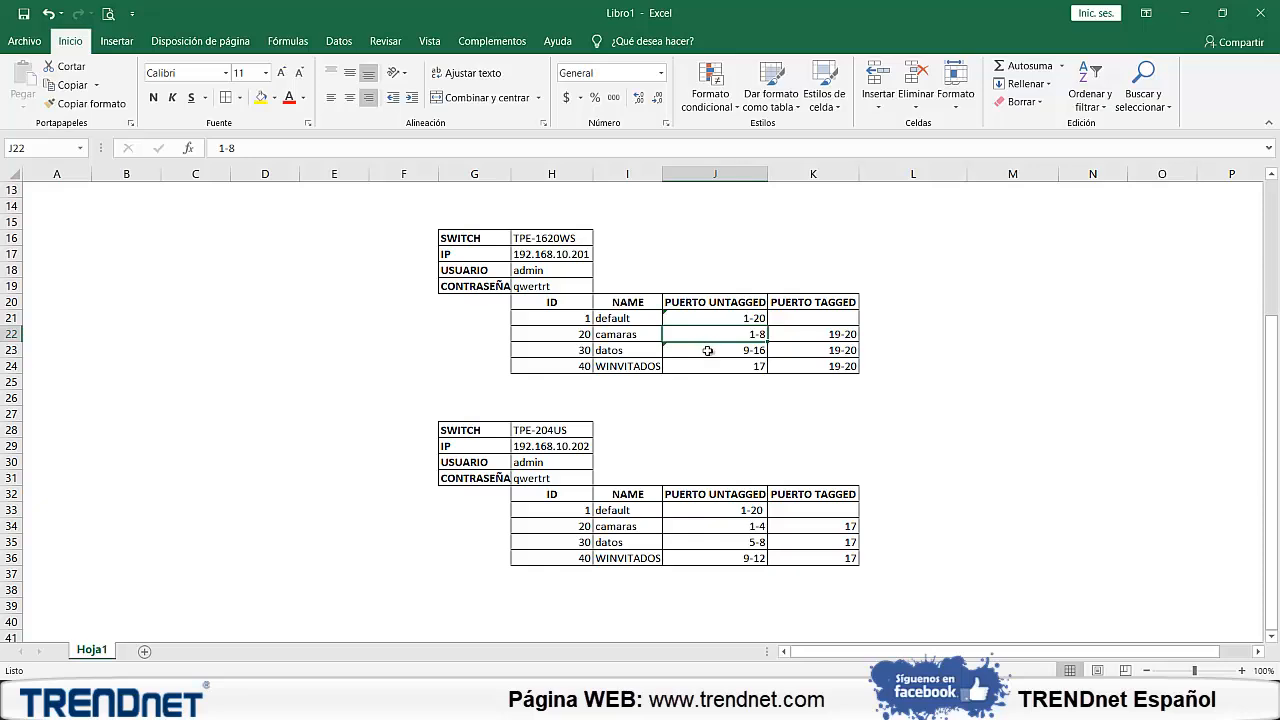
{"action": "left_click", "coordinate": [707, 350]}
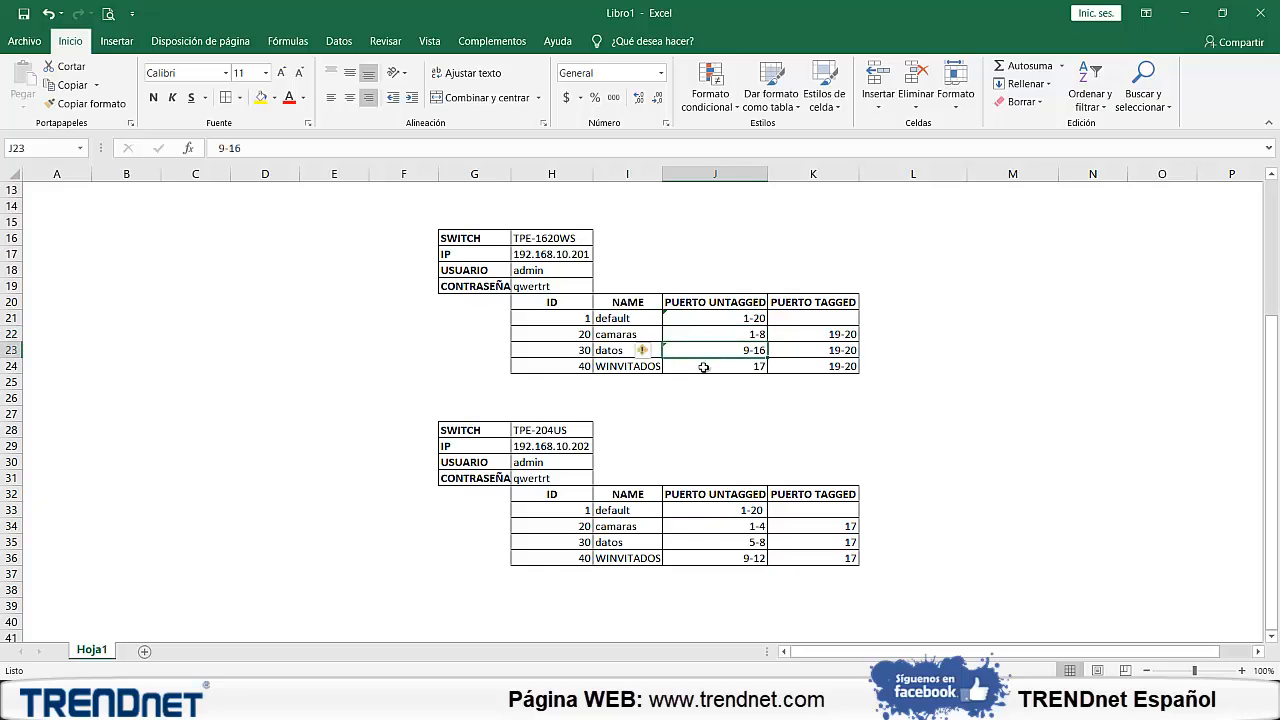
{"action": "left_click", "coordinate": [703, 366]}
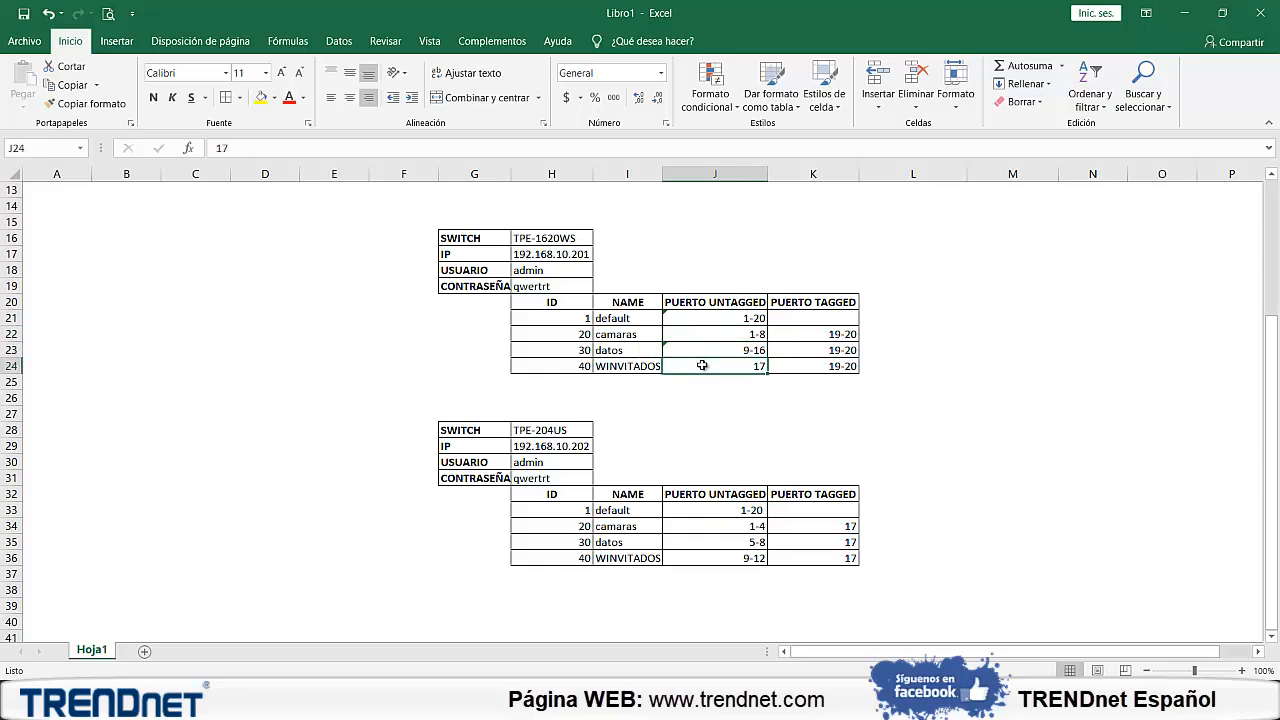
{"action": "left_click", "coordinate": [809, 334]}
{"action": "left_click", "coordinate": [808, 349]}
{"action": "left_click", "coordinate": [806, 361]}
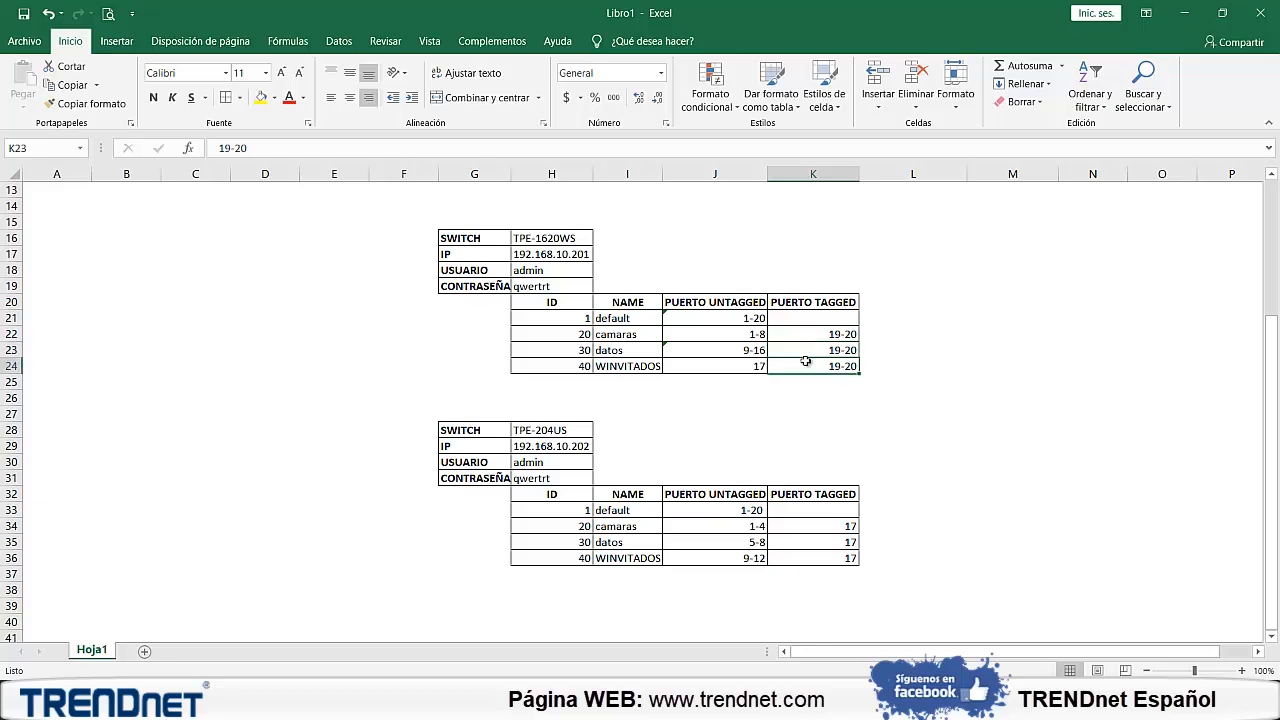
Examine the tagged ports and VLAN IDs of camaras, datos and WINVITADOS in the TPE-204US switch table
{"action": "scroll", "coordinate": [832, 338], "scroll_direction": "up", "scroll_amount": 2}
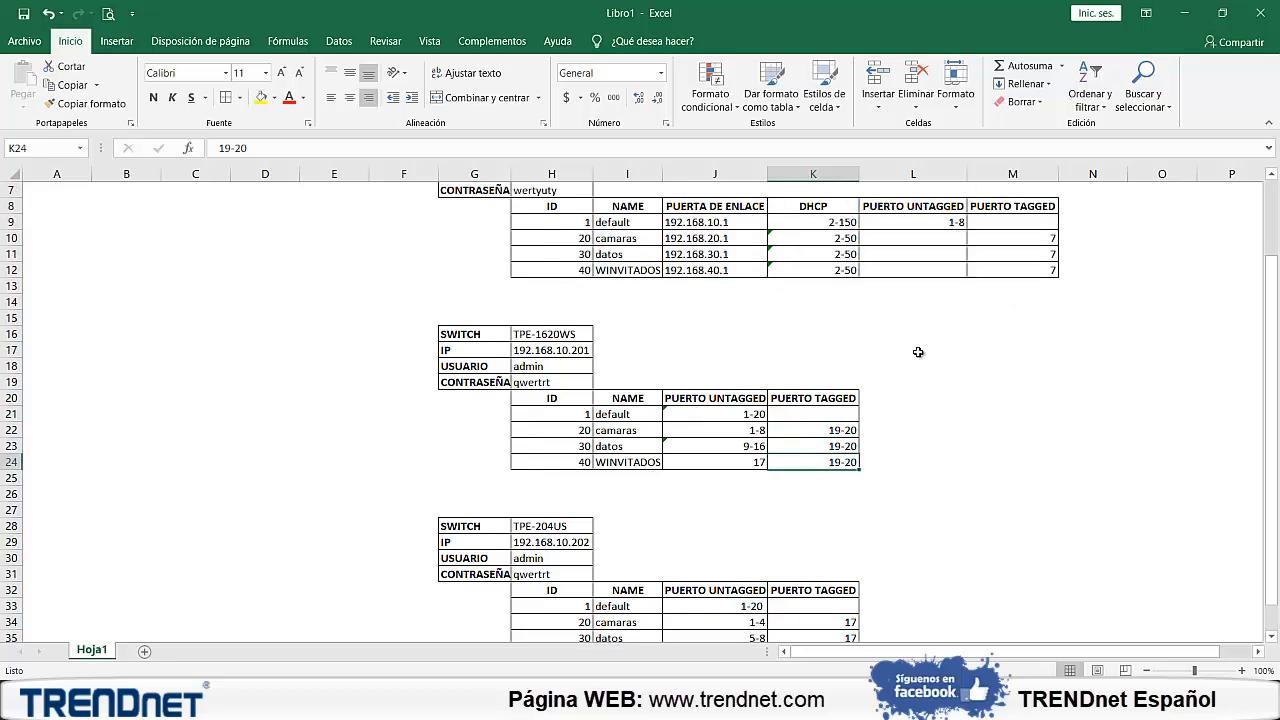
{"action": "scroll", "coordinate": [900, 365], "scroll_direction": "down", "scroll_amount": 1}
{"action": "scroll", "coordinate": [853, 381], "scroll_direction": "down", "scroll_amount": 3}
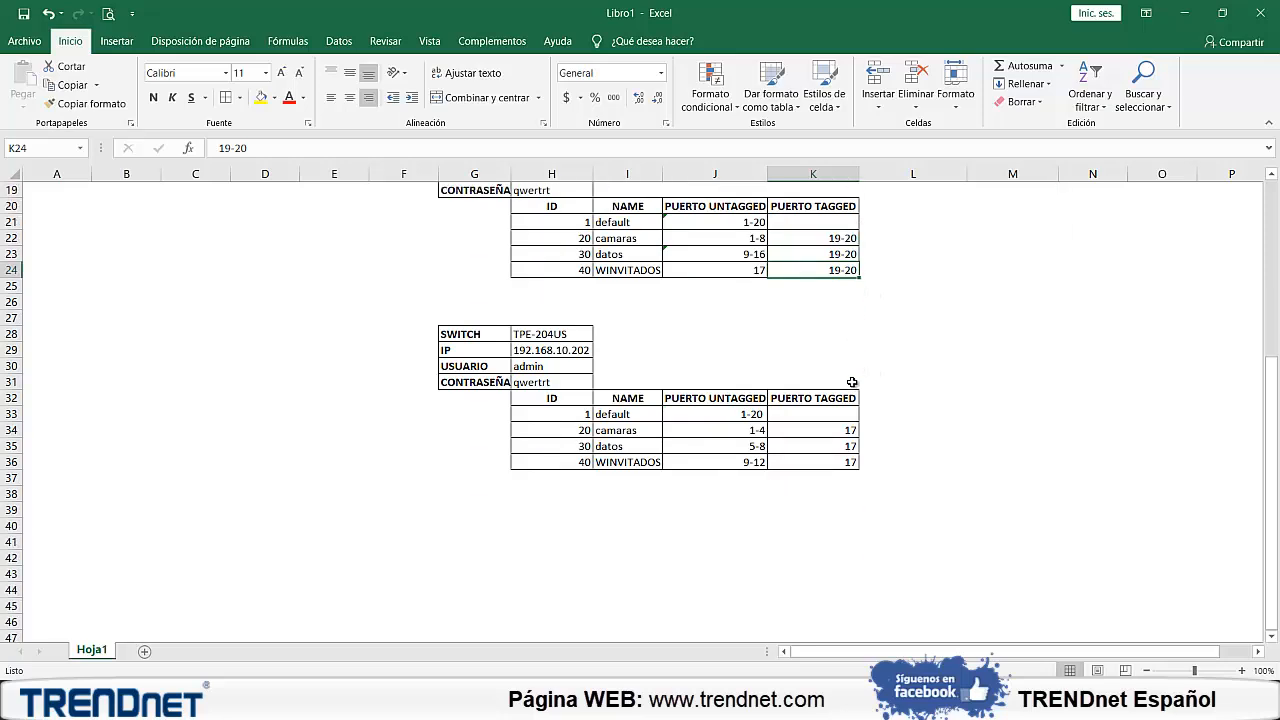
{"action": "left_click", "coordinate": [830, 432]}
{"action": "left_click", "coordinate": [822, 447]}
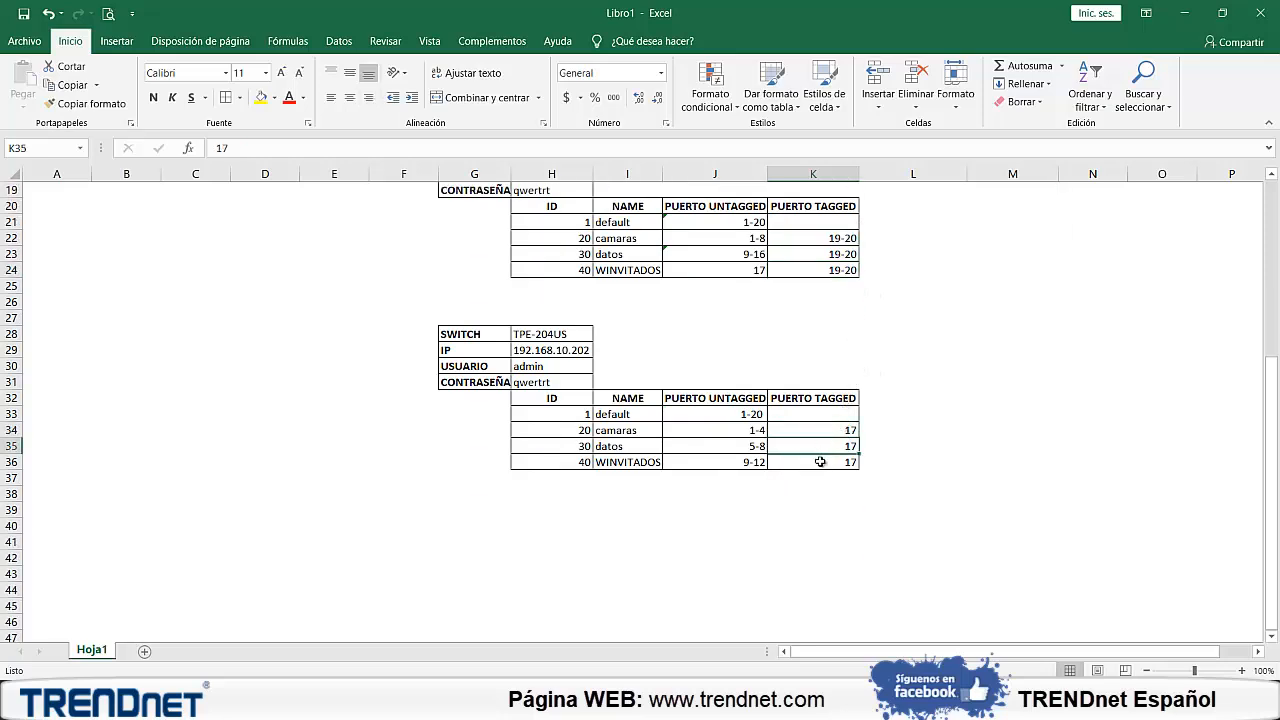
{"action": "left_click", "coordinate": [820, 462]}
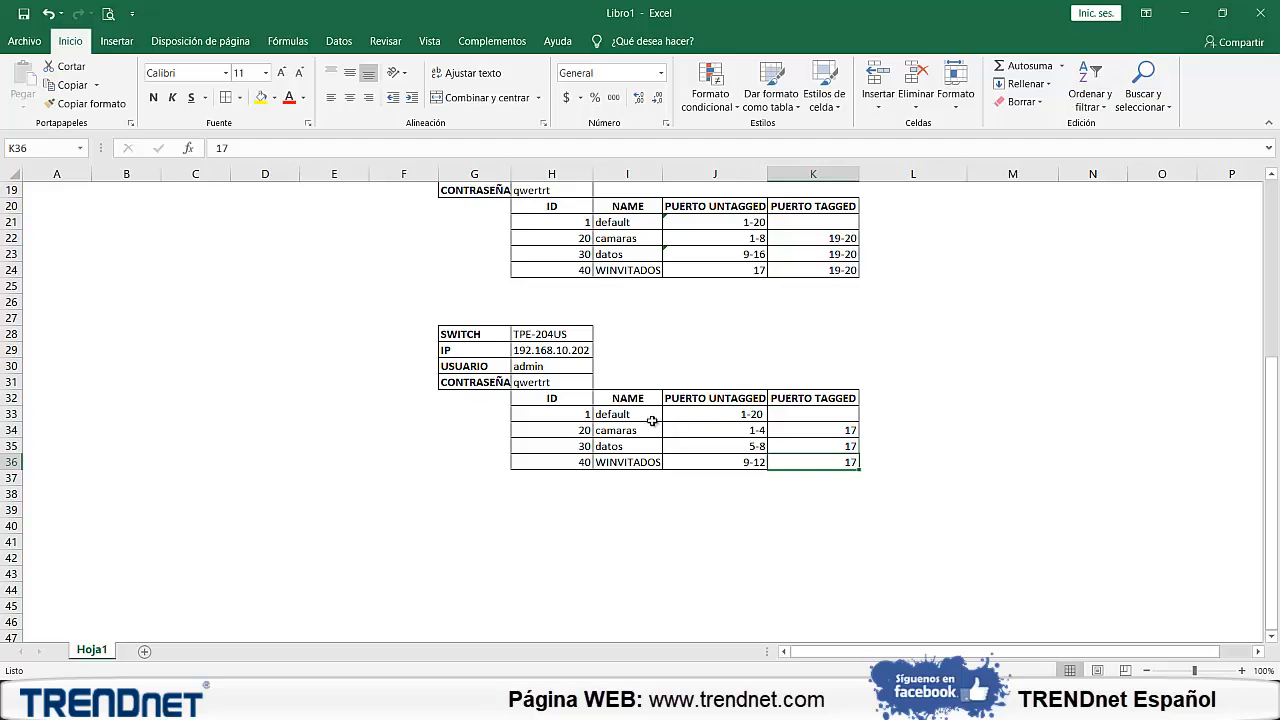
{"action": "left_click", "coordinate": [564, 431]}
{"action": "left_click", "coordinate": [566, 446]}
{"action": "left_click", "coordinate": [566, 461]}
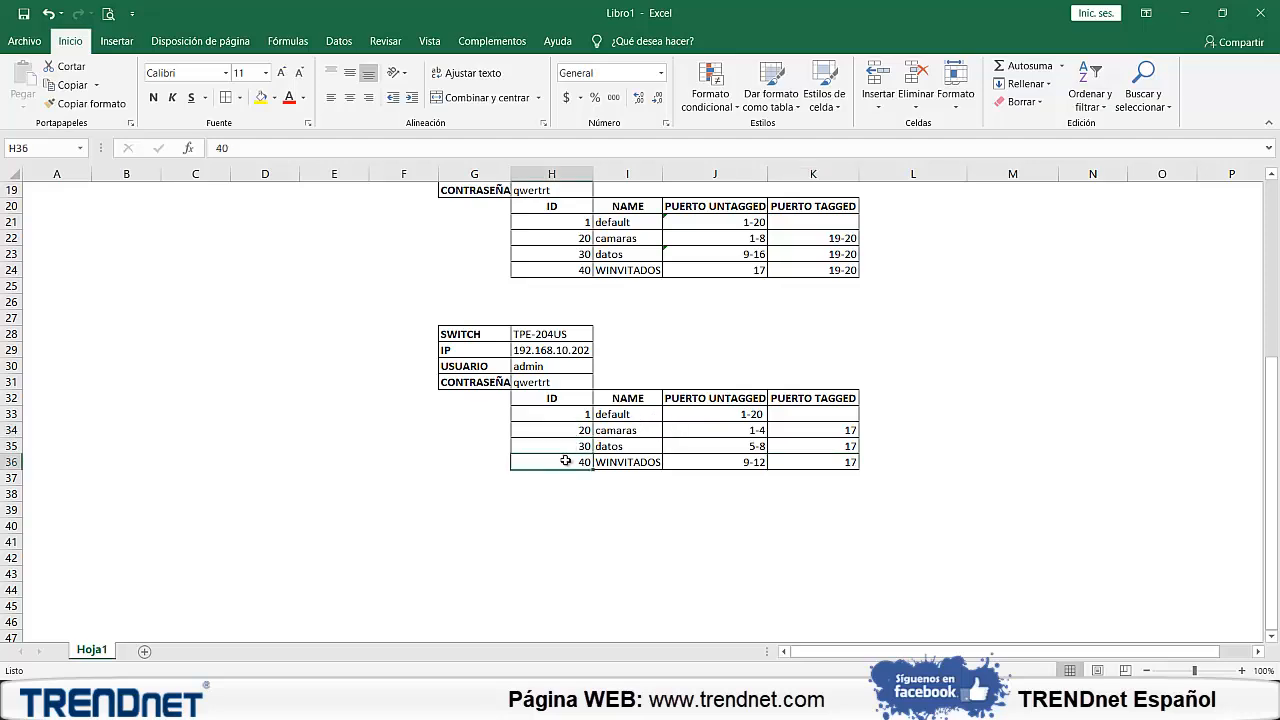
Set the TPE-204US VLAN IDs to 100 for camaras, 200 for datos and 250 for WINVITADOS
{"action": "left_click", "coordinate": [573, 431]}
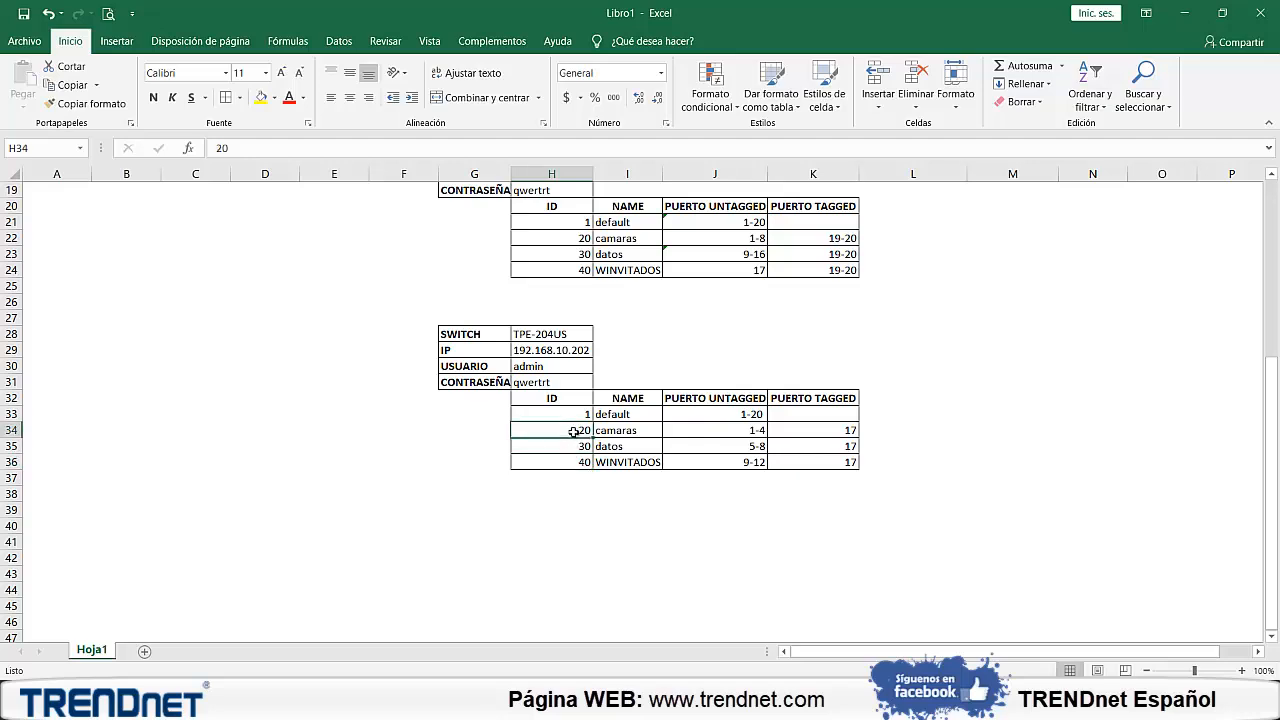
{"action": "type", "text": "100"}
{"action": "key", "text": "Return"}
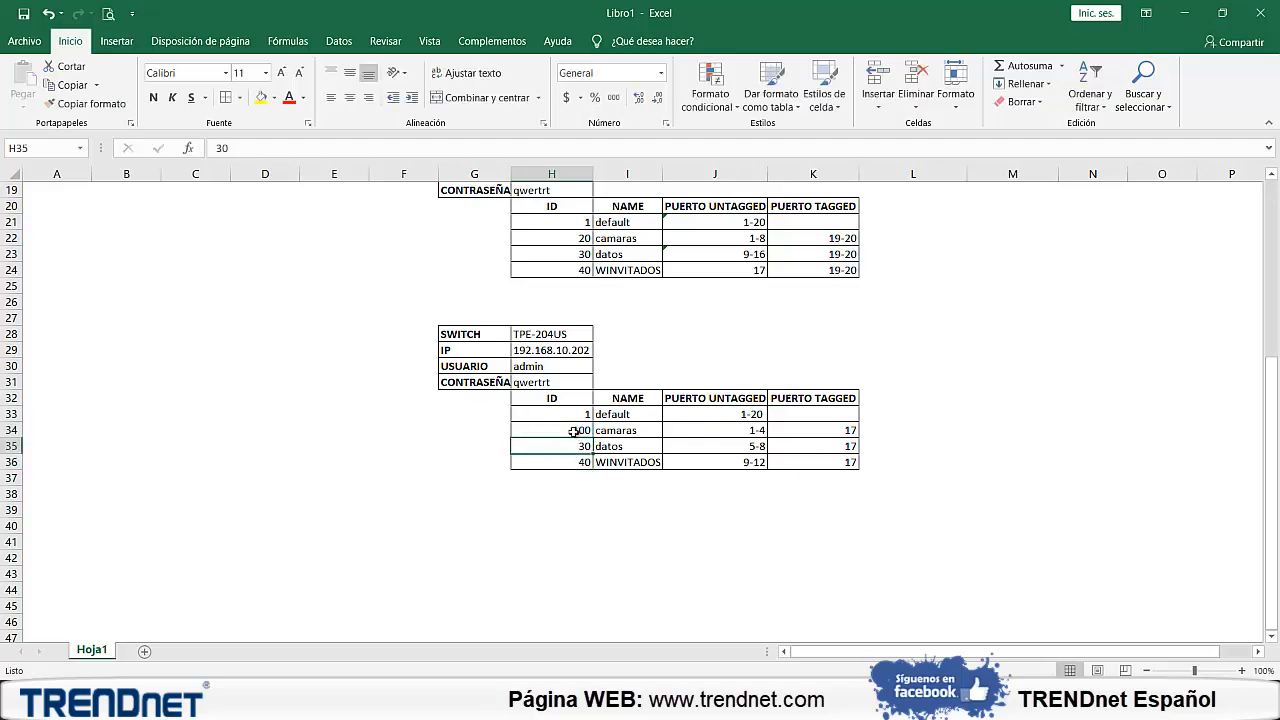
{"action": "type", "text": "200"}
{"action": "key", "text": "Return"}
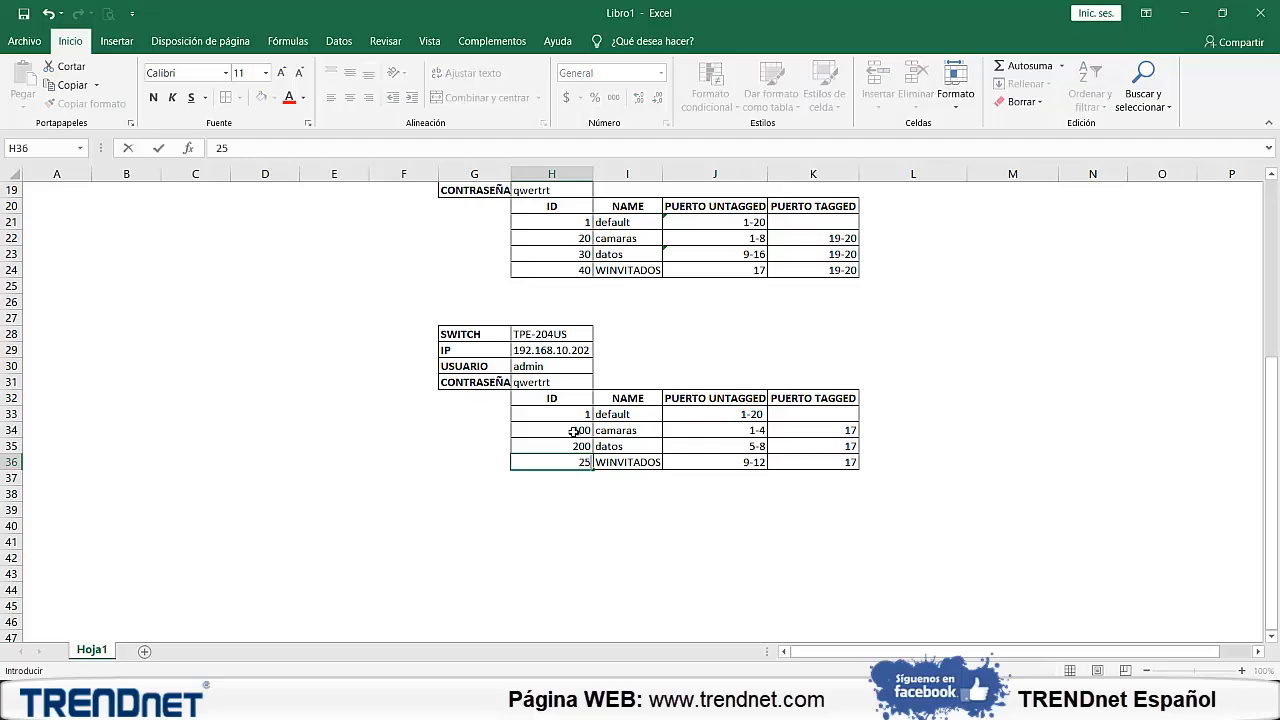
{"action": "type", "text": "250"}
{"action": "key", "text": "Return"}
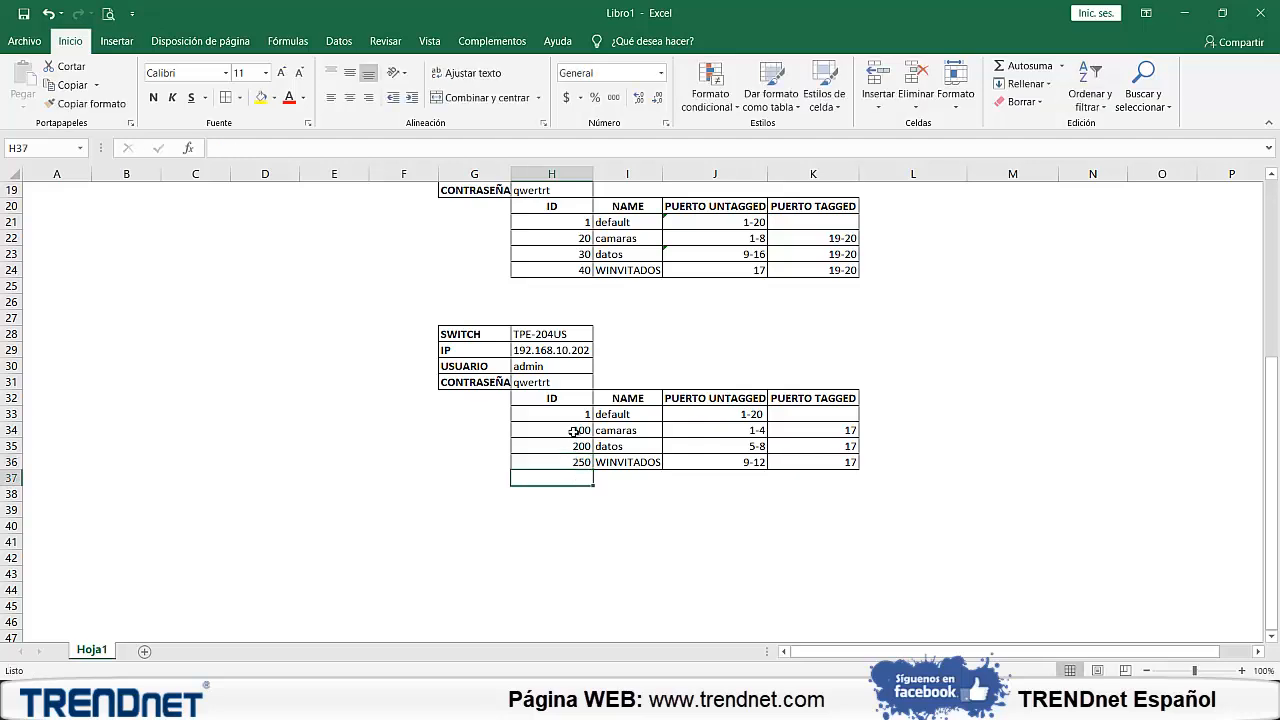
Undo the three VLAN ID changes in the TPE-204US table
{"action": "key", "text": "ctrl+z"}
{"action": "key", "text": "ctrl+z"}
{"action": "key", "text": "ctrl+z"}
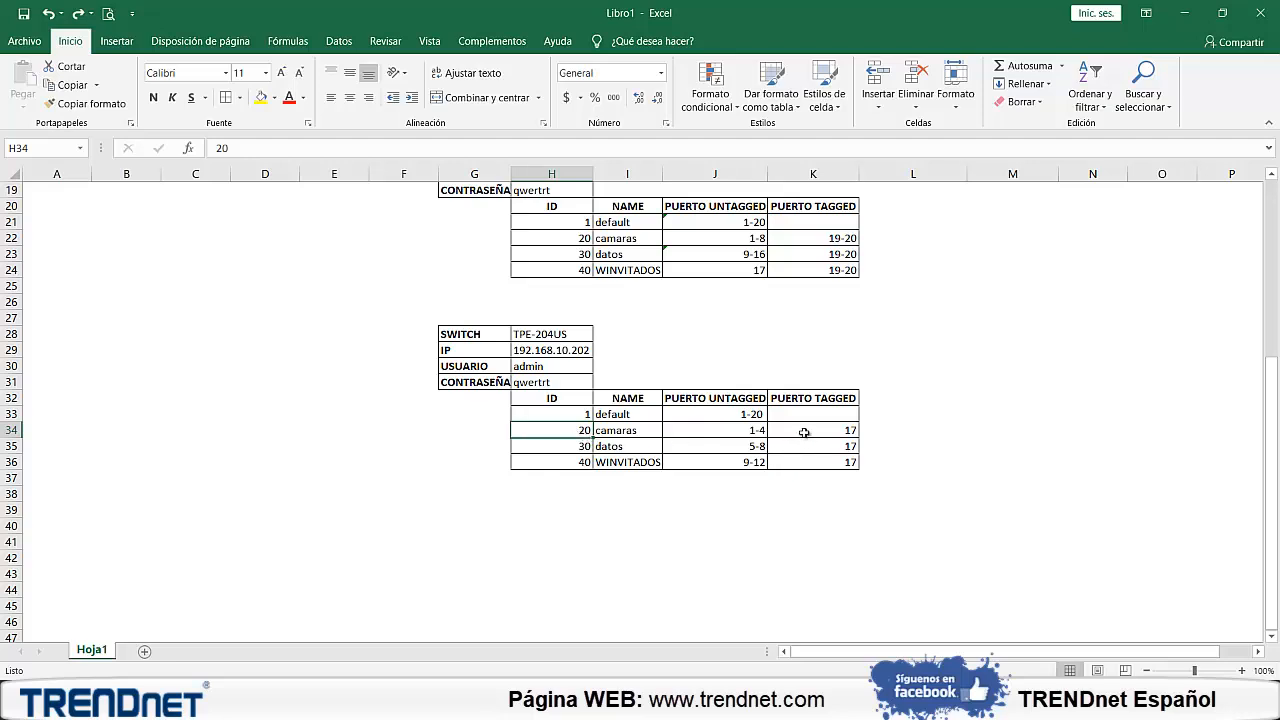
Review the untagged port ranges of every VLAN in the TPE-204US table, then return to the router table without changing any cell
{"action": "left_click", "coordinate": [758, 432]}
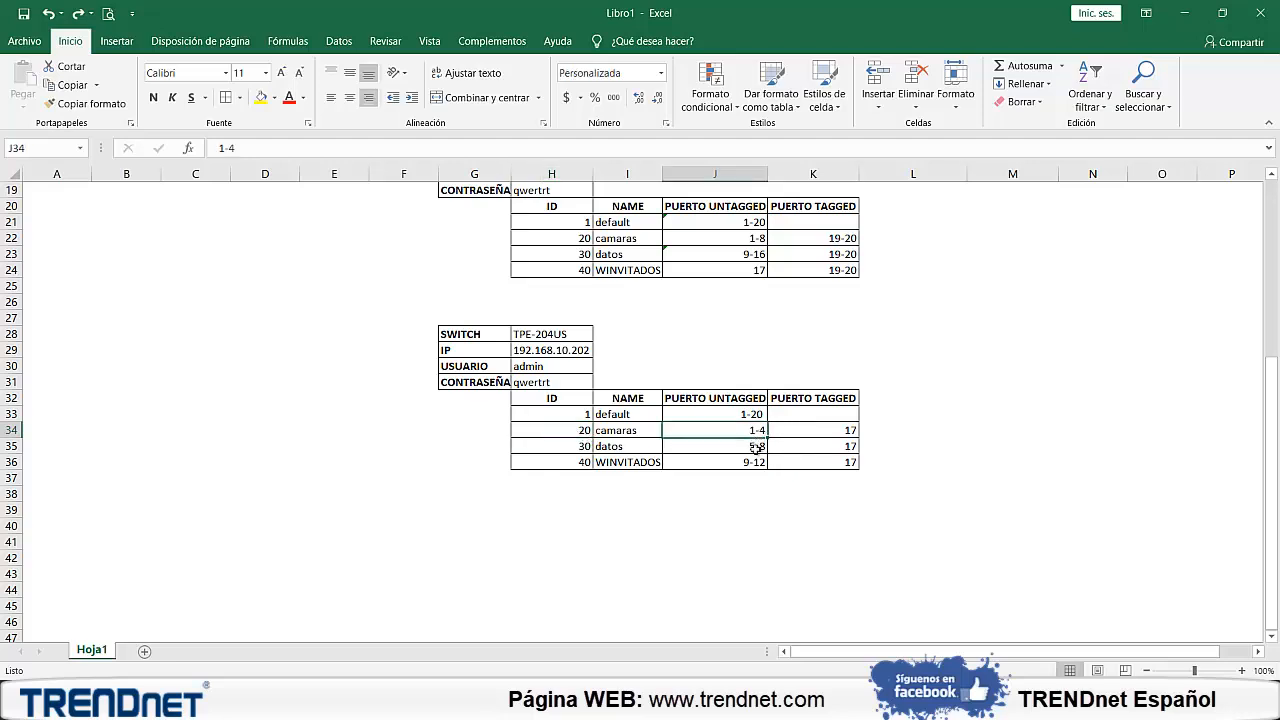
{"action": "left_click", "coordinate": [756, 447]}
{"action": "left_click", "coordinate": [753, 462]}
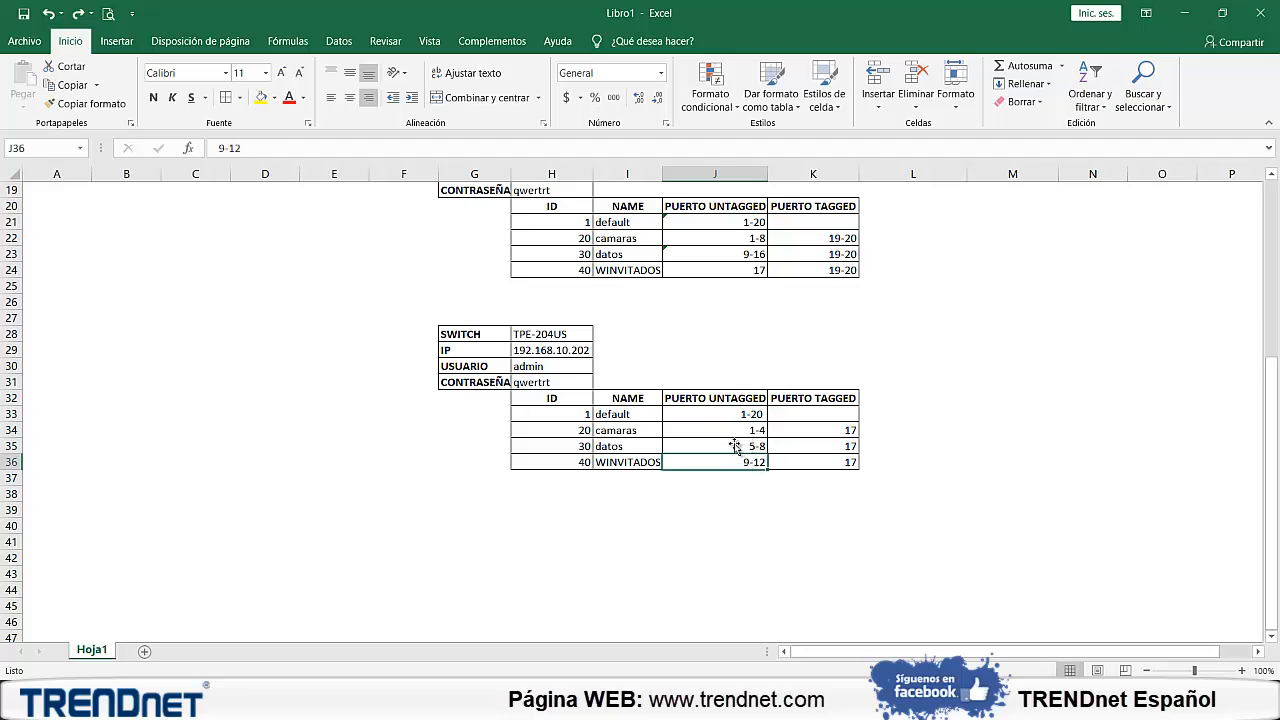
{"action": "left_click", "coordinate": [702, 416]}
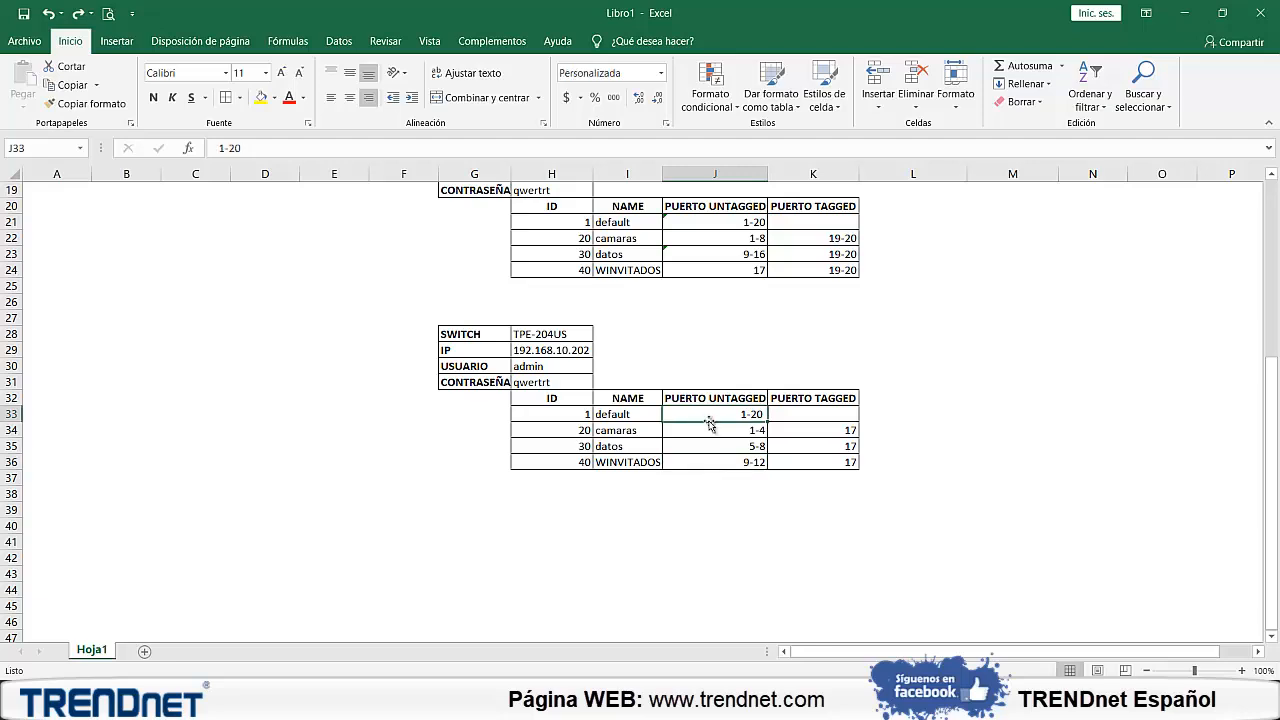
{"action": "left_click", "coordinate": [722, 434]}
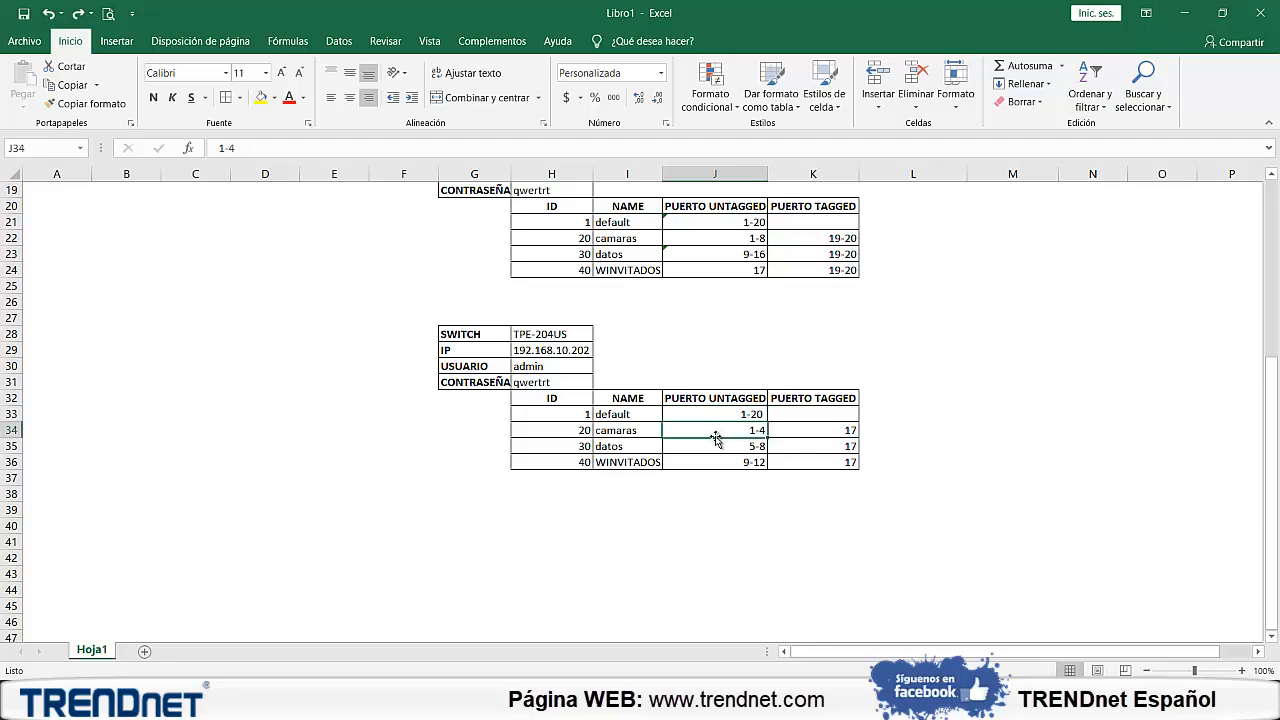
{"action": "left_click", "coordinate": [584, 431]}
{"action": "left_click", "coordinate": [692, 432]}
{"action": "left_click", "coordinate": [731, 447]}
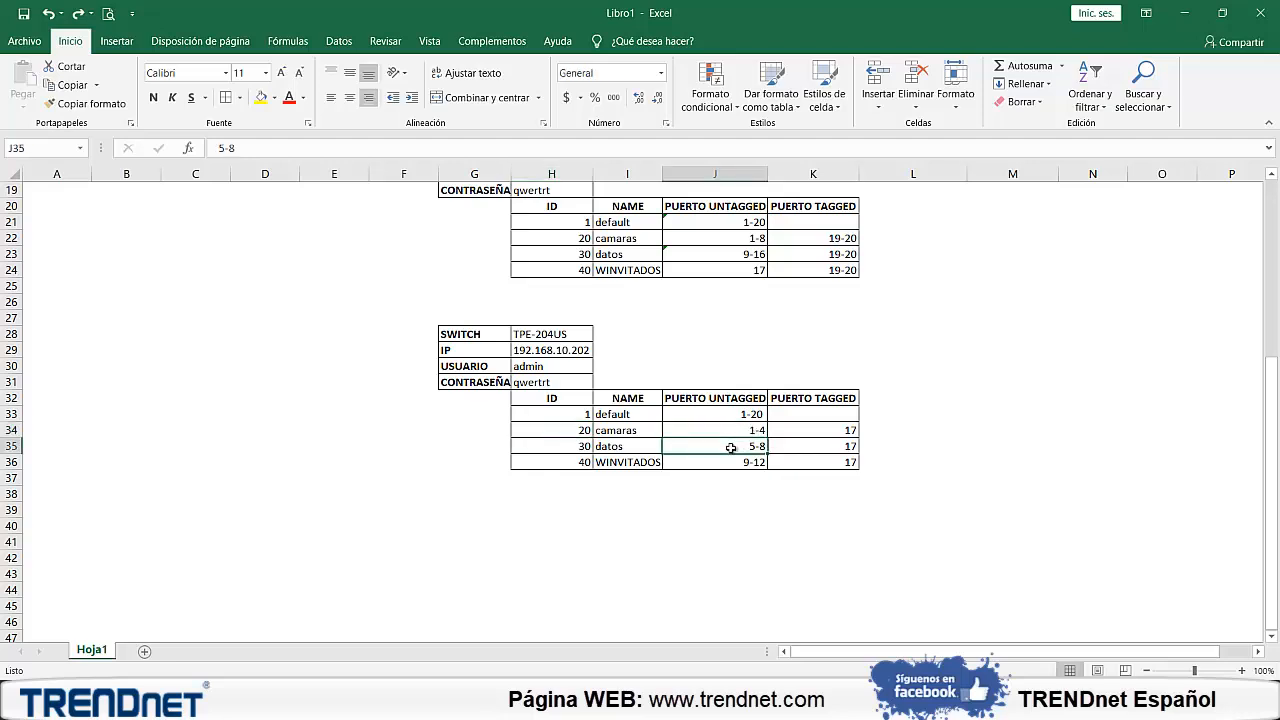
{"action": "type", "text": "4"}
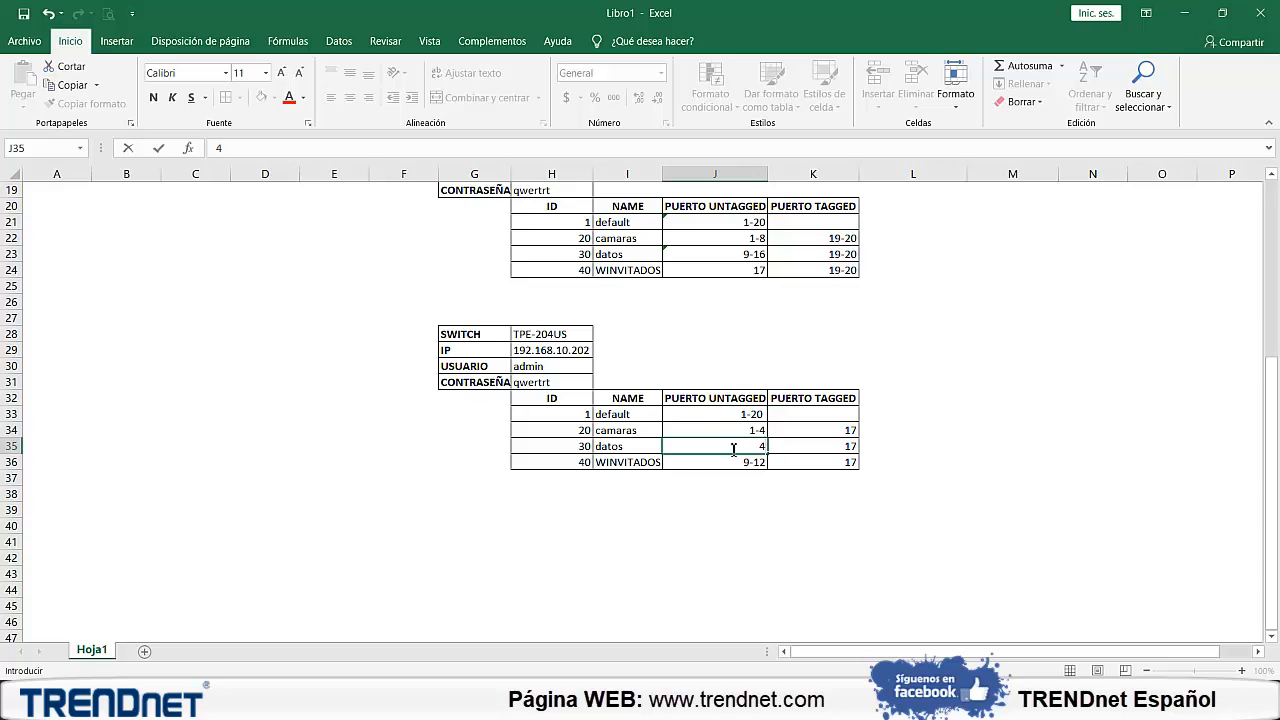
{"action": "key", "text": "Escape"}
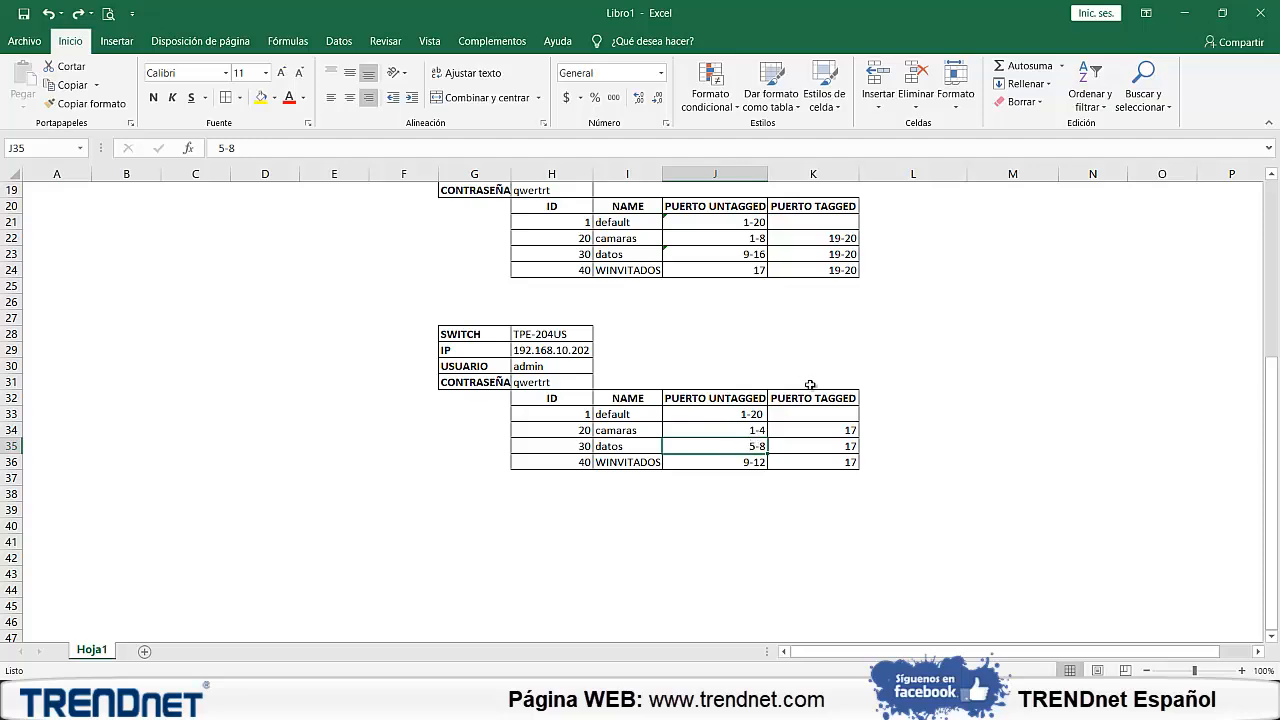
{"action": "scroll", "coordinate": [810, 385], "scroll_direction": "up", "scroll_amount": 2}
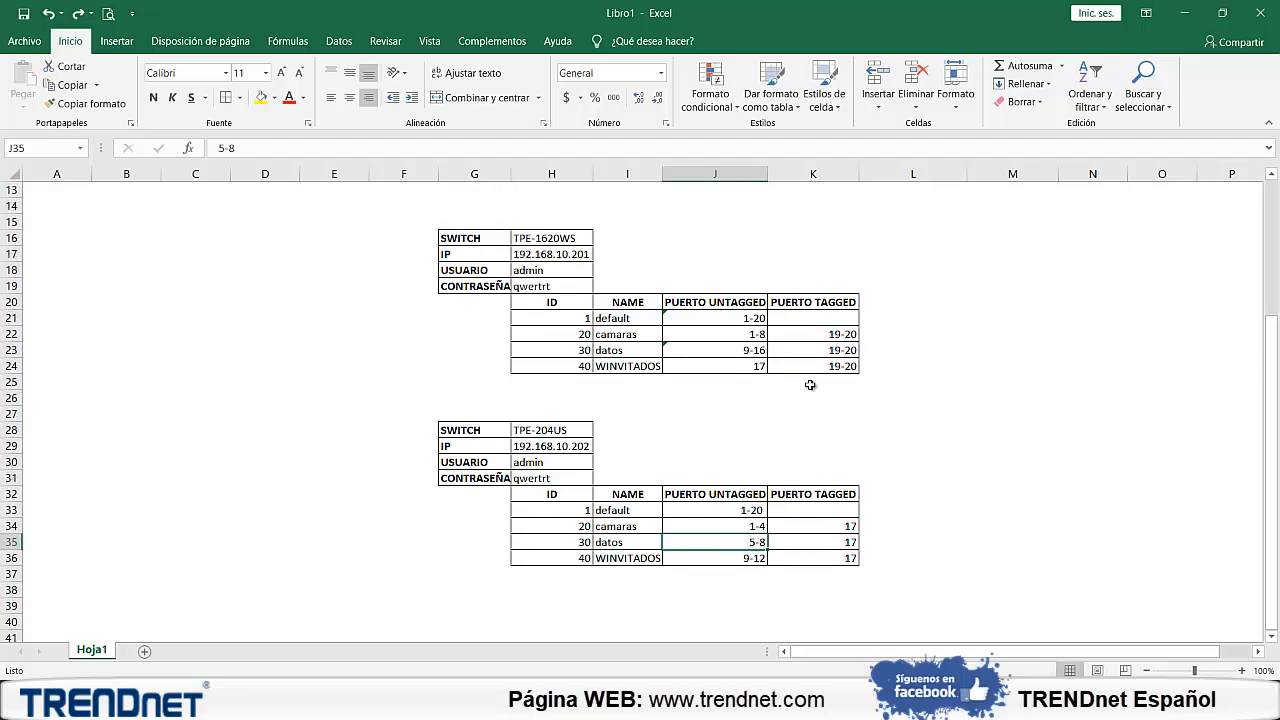
{"action": "scroll", "coordinate": [810, 385], "scroll_direction": "up", "scroll_amount": 4}
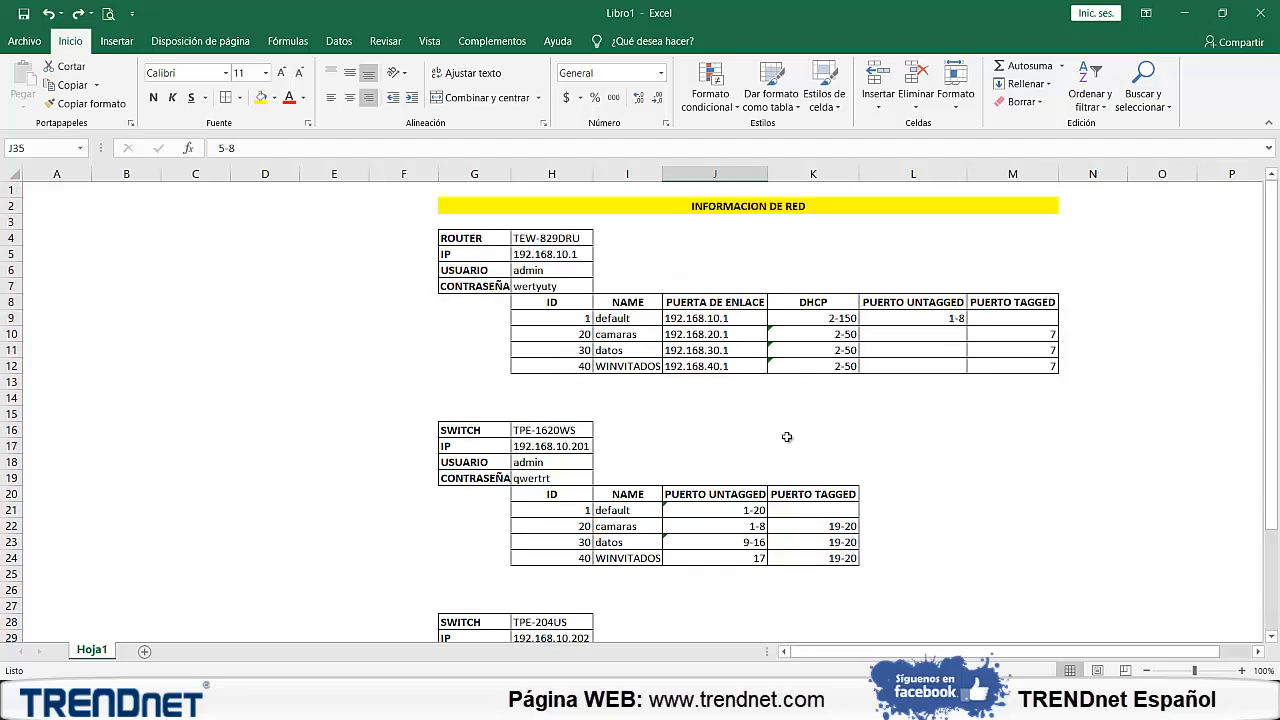
Switch to the browser with the TRENDnet site and open the Centro de redes y recursos compartidos window
{"action": "mouse_move", "coordinate": [562, 700]}
{"action": "left_click", "coordinate": [562, 612]}
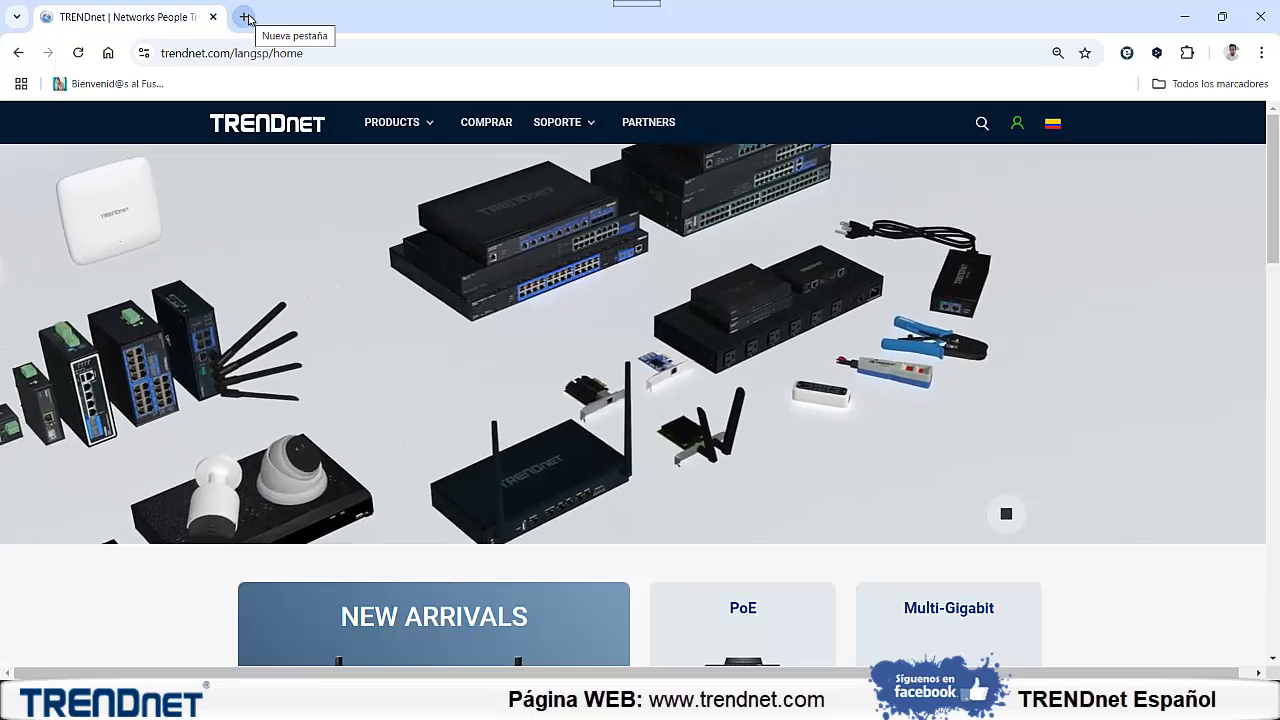
{"action": "left_click", "coordinate": [790, 701]}
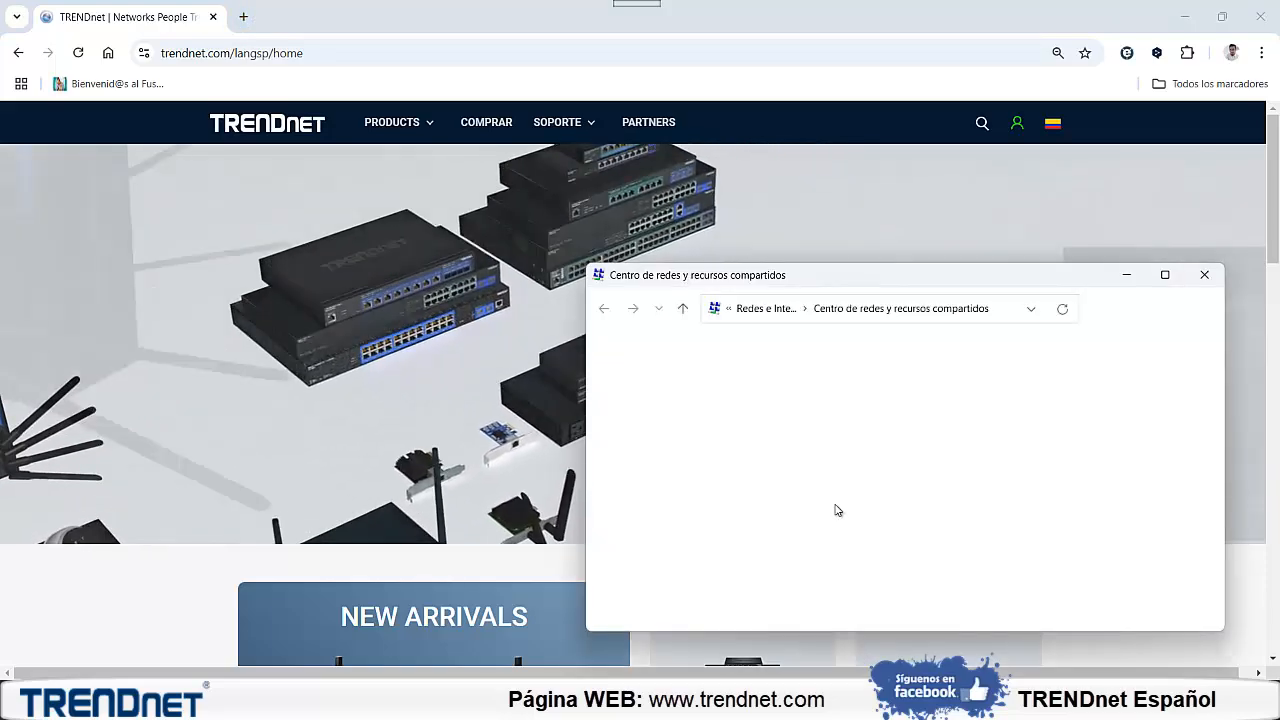
Check the IPv4 address in the Ethernet connection details, then close both dialogs and minimize the network center window
{"action": "left_click", "coordinate": [1108, 488]}
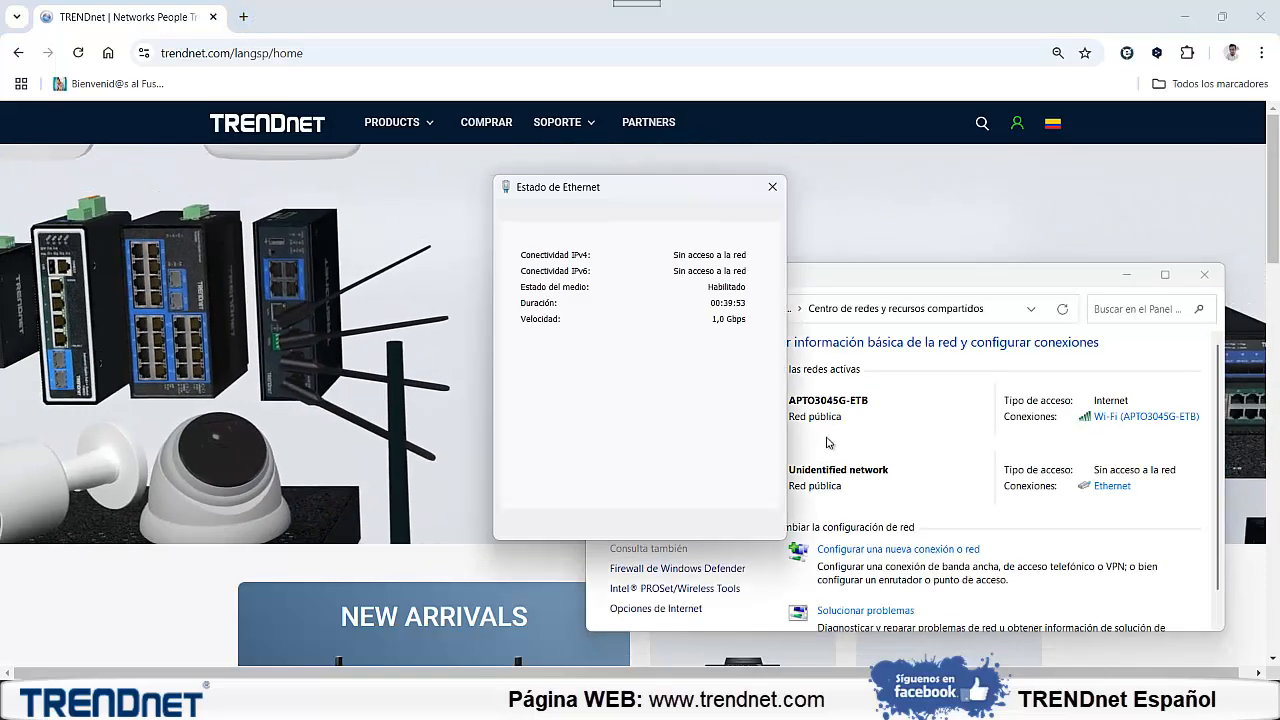
{"action": "left_click", "coordinate": [575, 343]}
{"action": "left_click", "coordinate": [570, 325]}
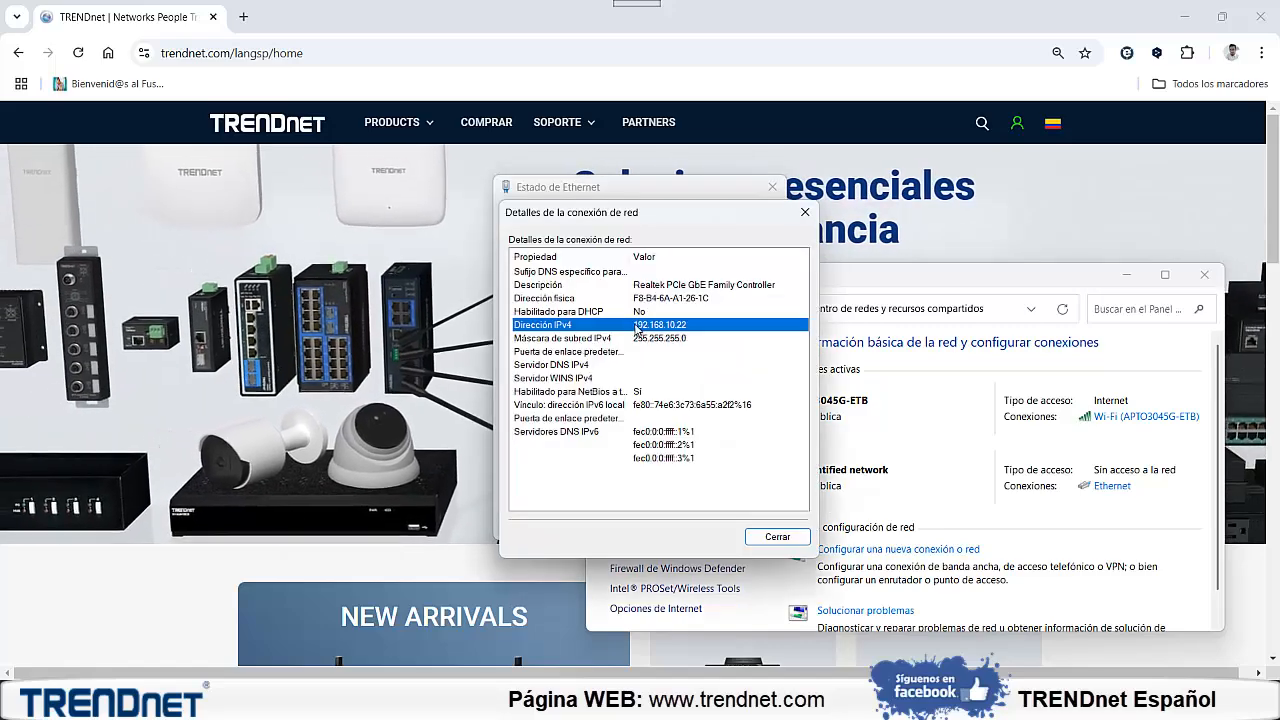
{"action": "left_click", "coordinate": [808, 218]}
{"action": "left_click", "coordinate": [773, 188]}
{"action": "left_click", "coordinate": [1127, 275]}
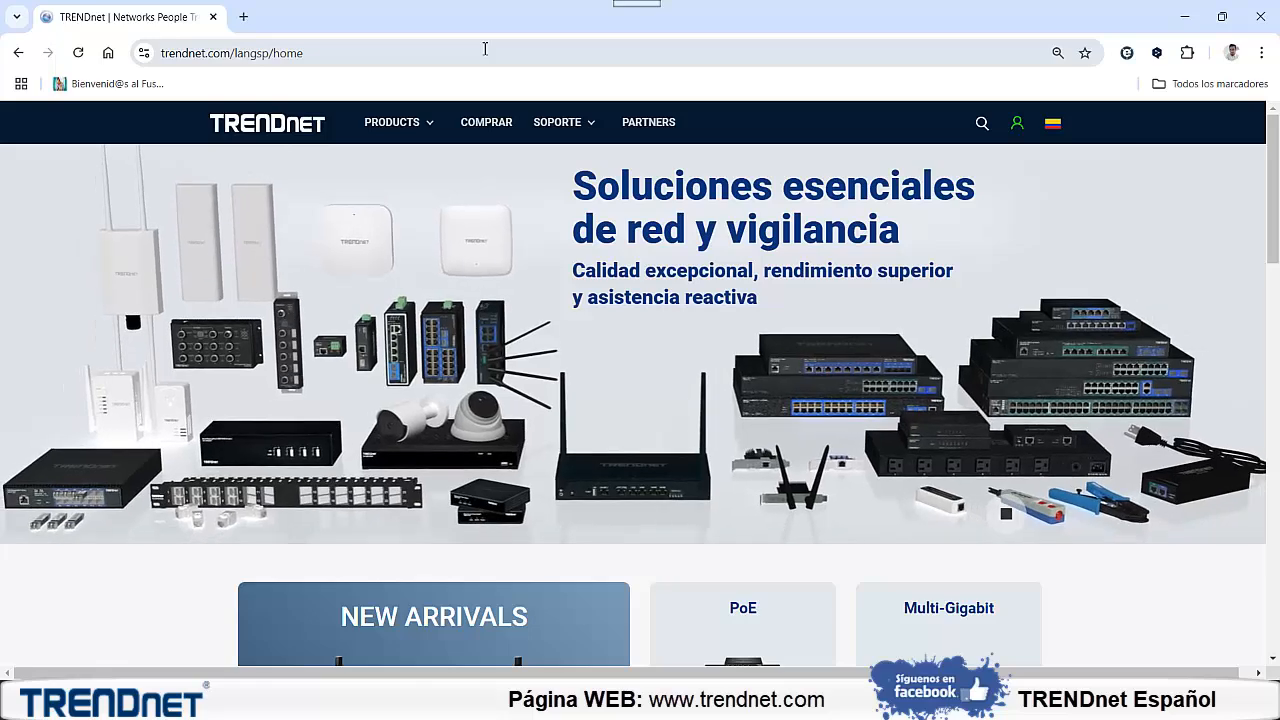
Open the switch's web interface at 192.168.10.200 in a new browser tab
{"action": "left_click", "coordinate": [243, 17]}
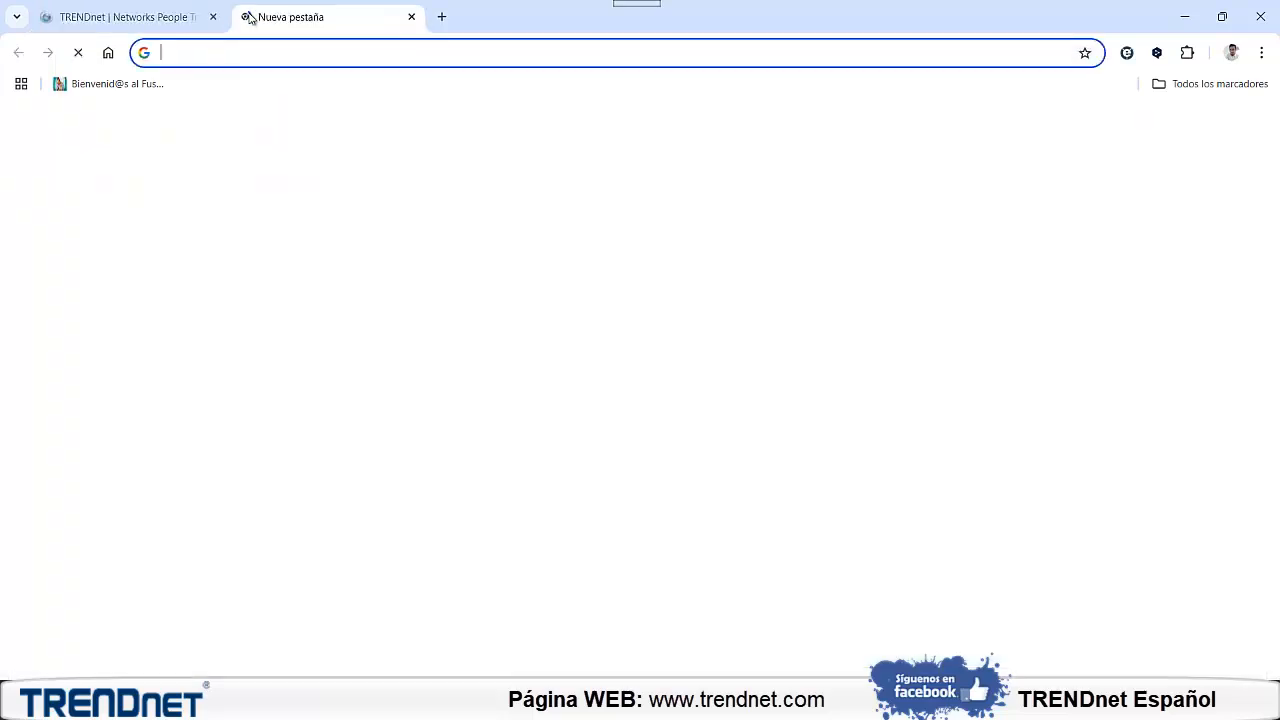
{"action": "type", "text": "192.168."}
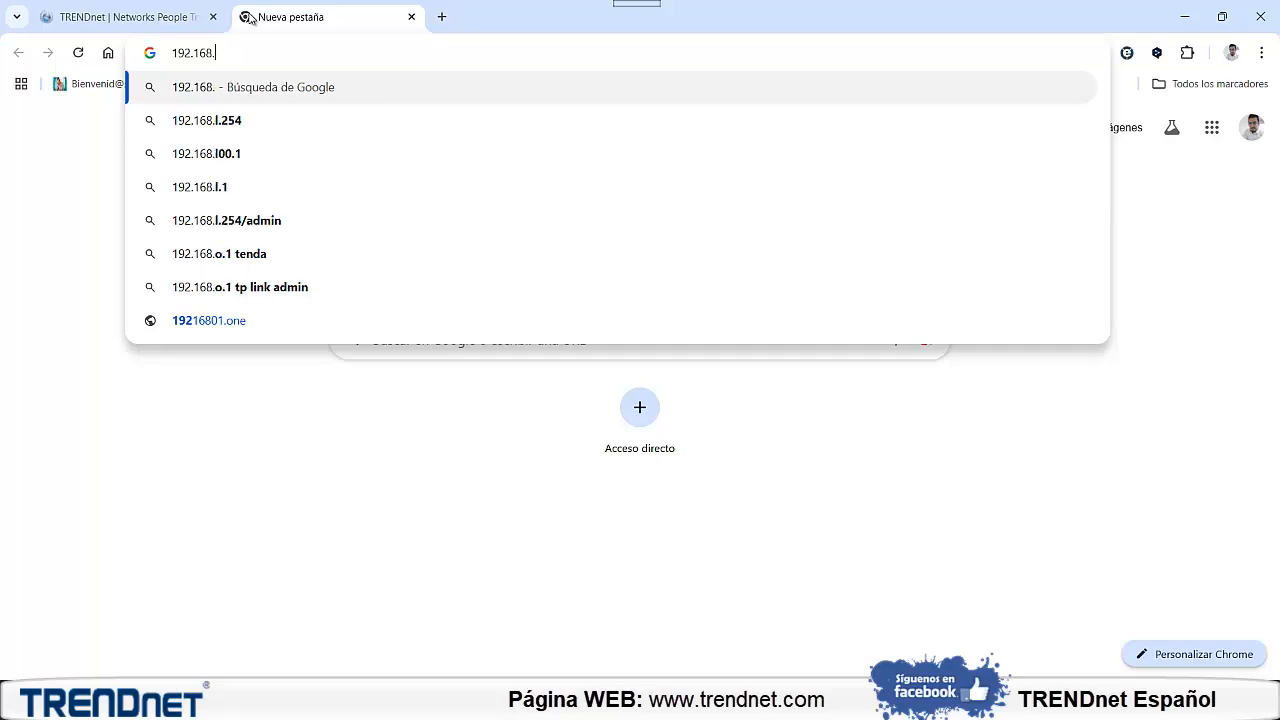
{"action": "type", "text": "10."}
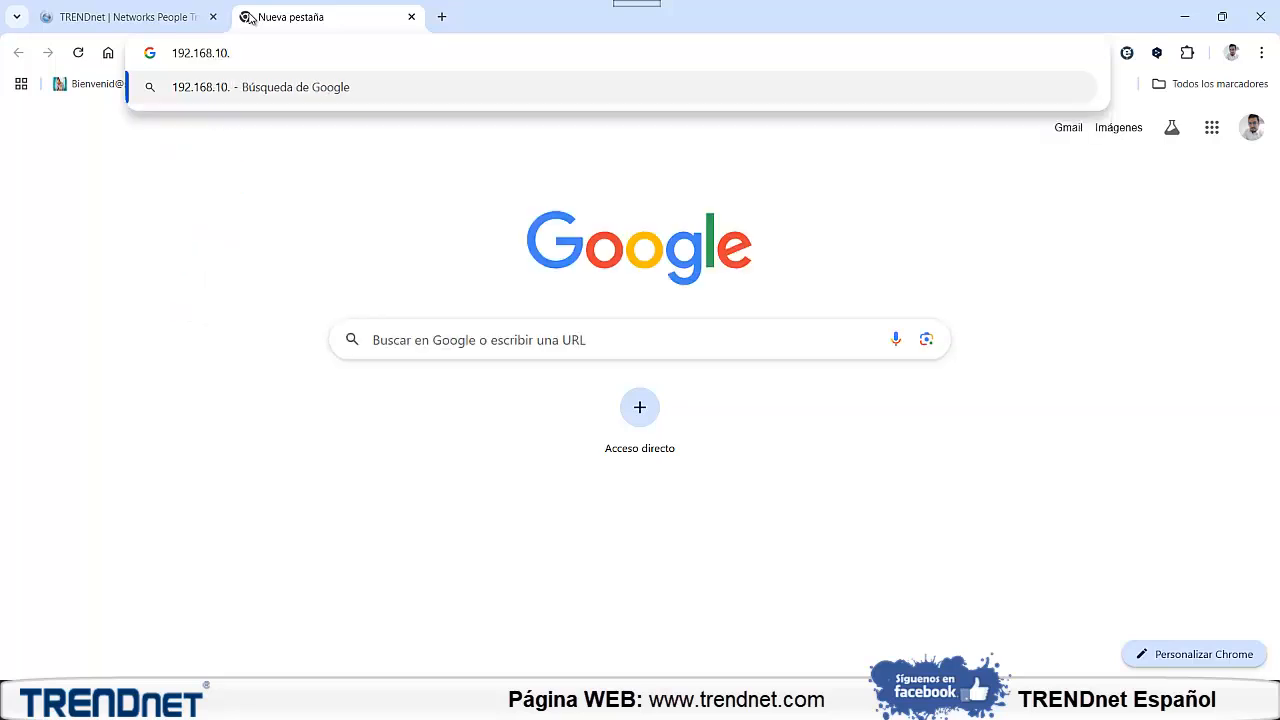
{"action": "type", "text": "200"}
{"action": "key", "text": "Return"}
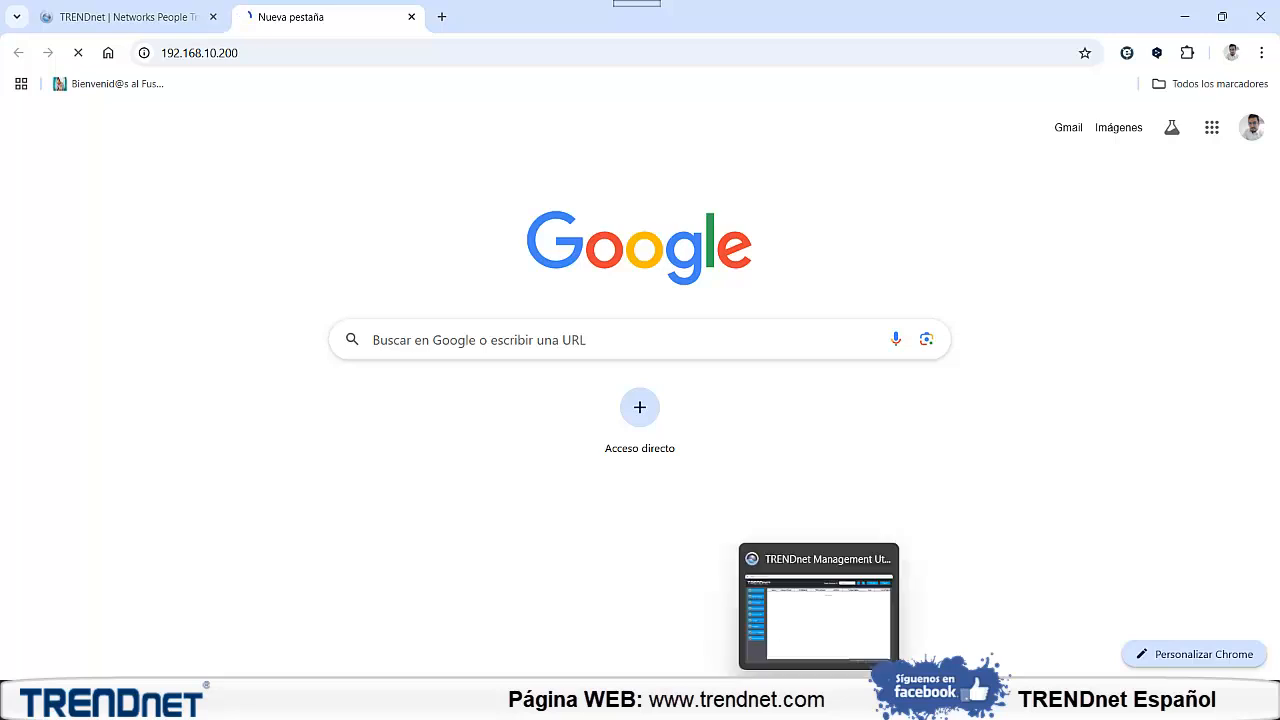
Switch to TRENDnet Management Utility and discover the network's devices, then return to the TPE-1620WS page in the browser
{"action": "left_click", "coordinate": [818, 708]}
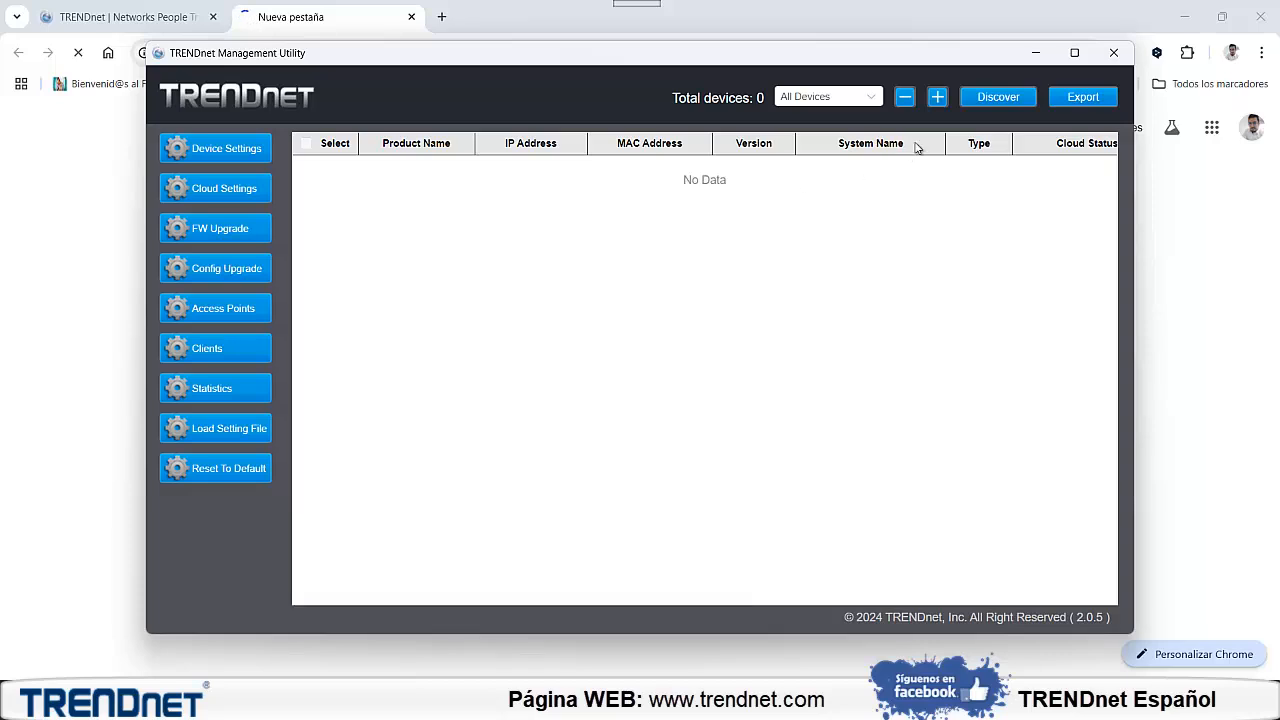
{"action": "left_click", "coordinate": [983, 98]}
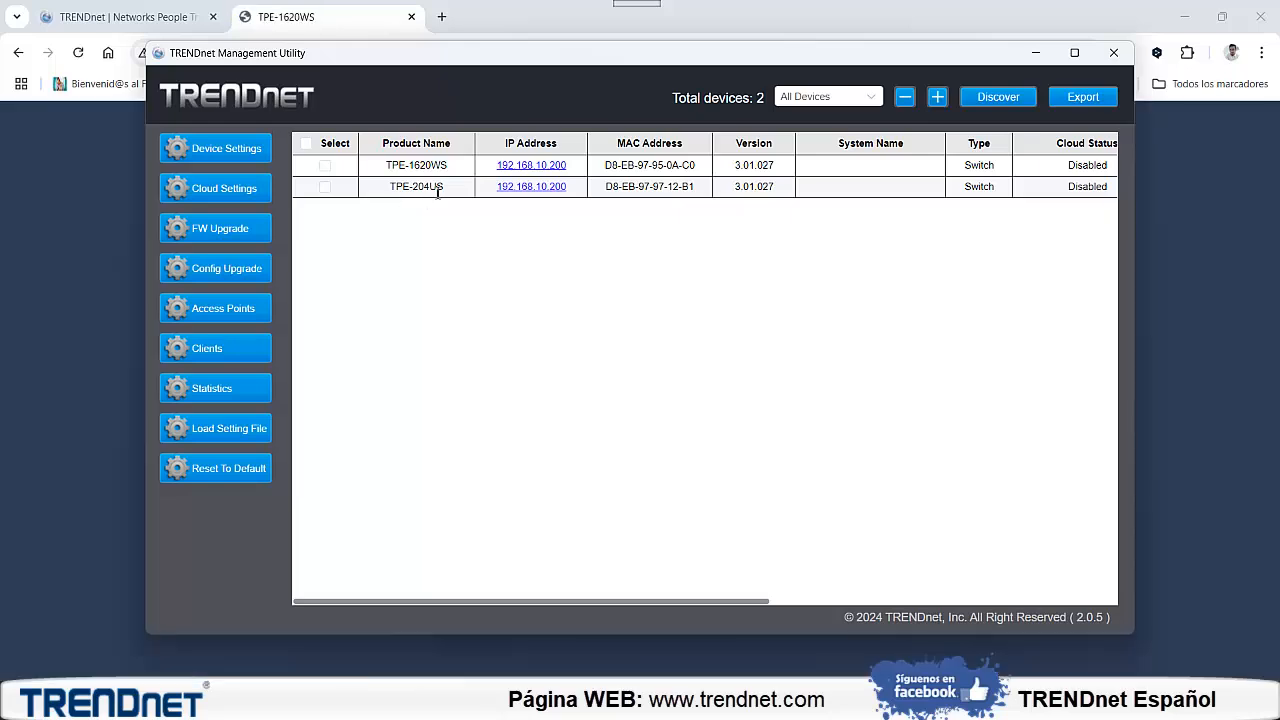
{"action": "left_click", "coordinate": [368, 30]}
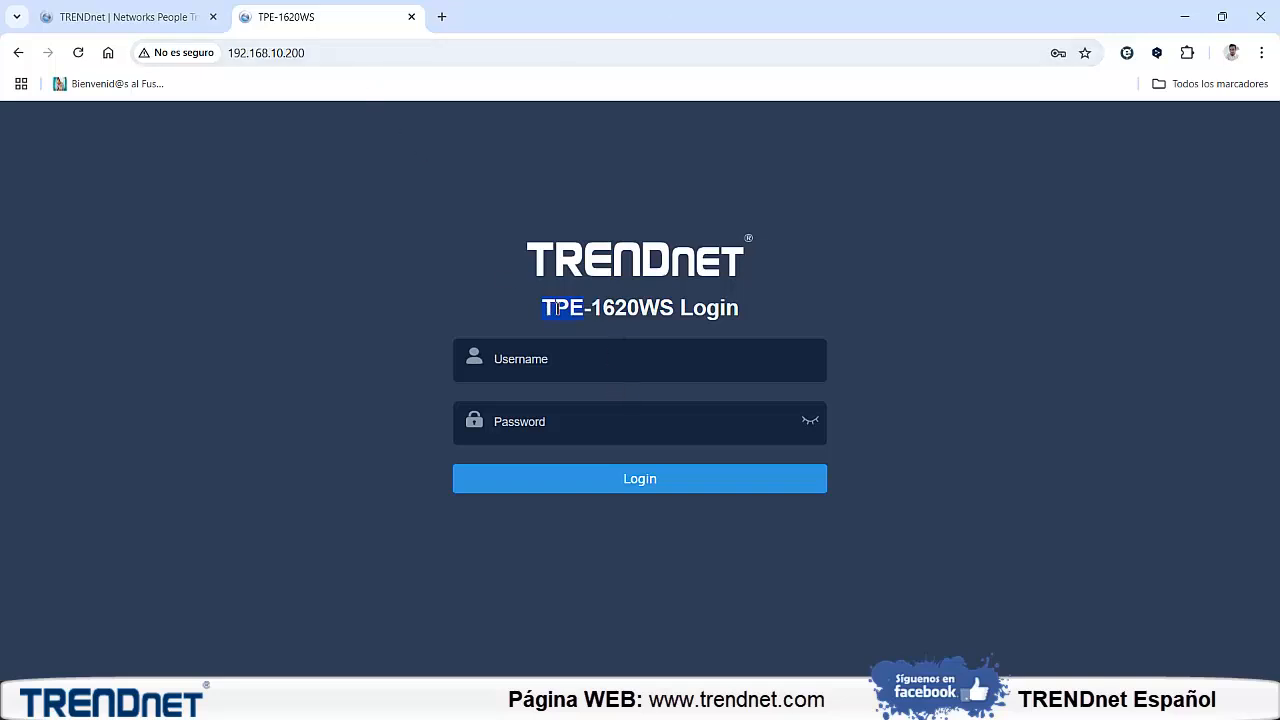
Log in to the TPE-1620WS with the username admin and the account password
{"action": "left_click", "coordinate": [607, 377]}
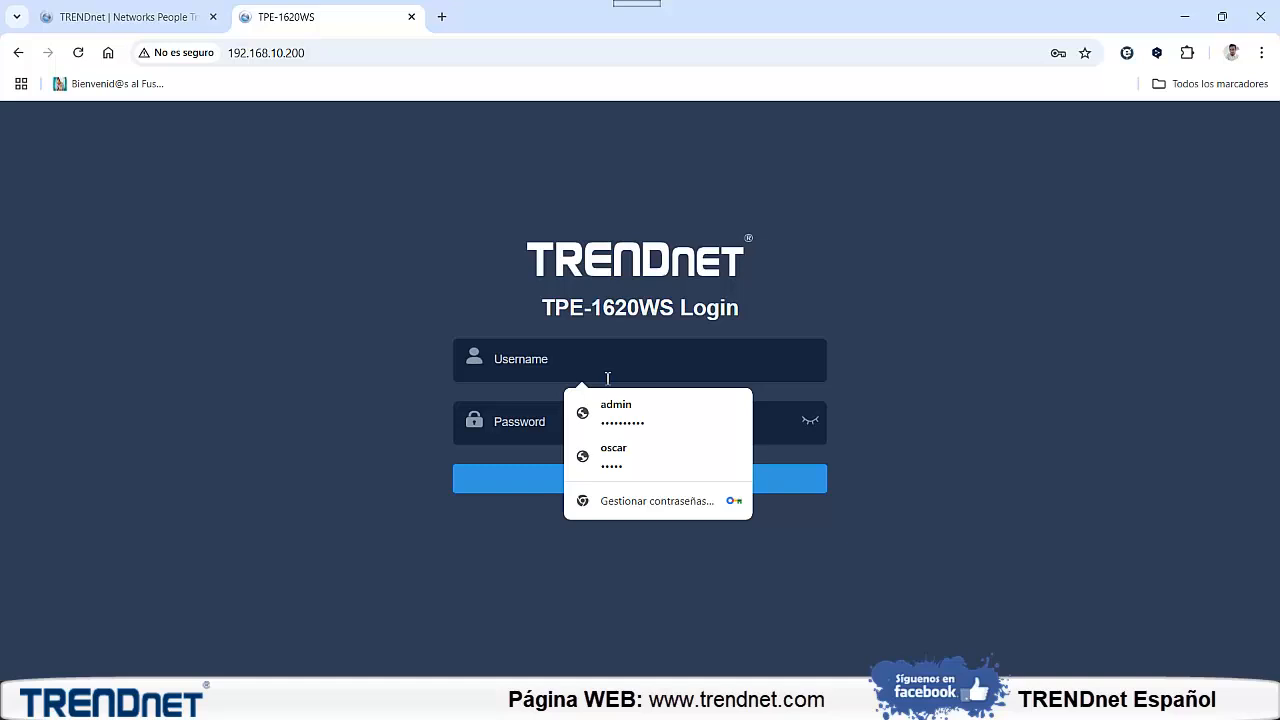
{"action": "type", "text": "admin"}
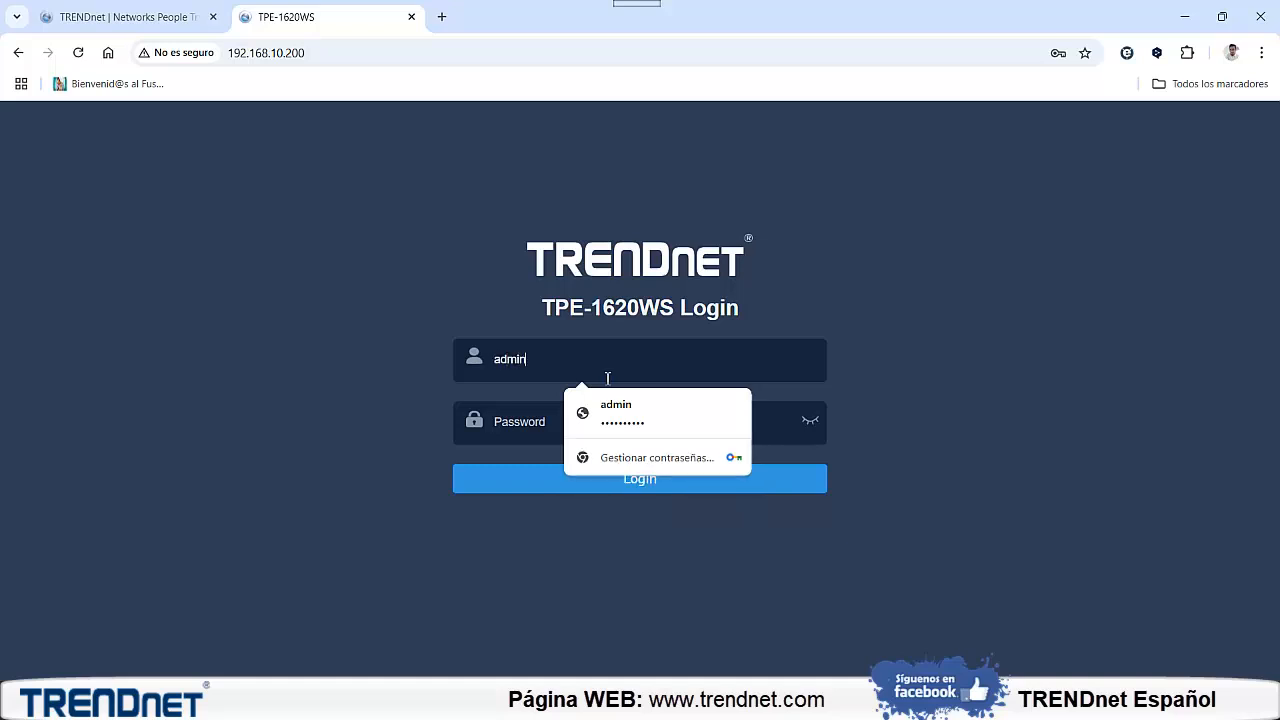
{"action": "key", "text": "Tab"}
{"action": "type", "text": "a"}
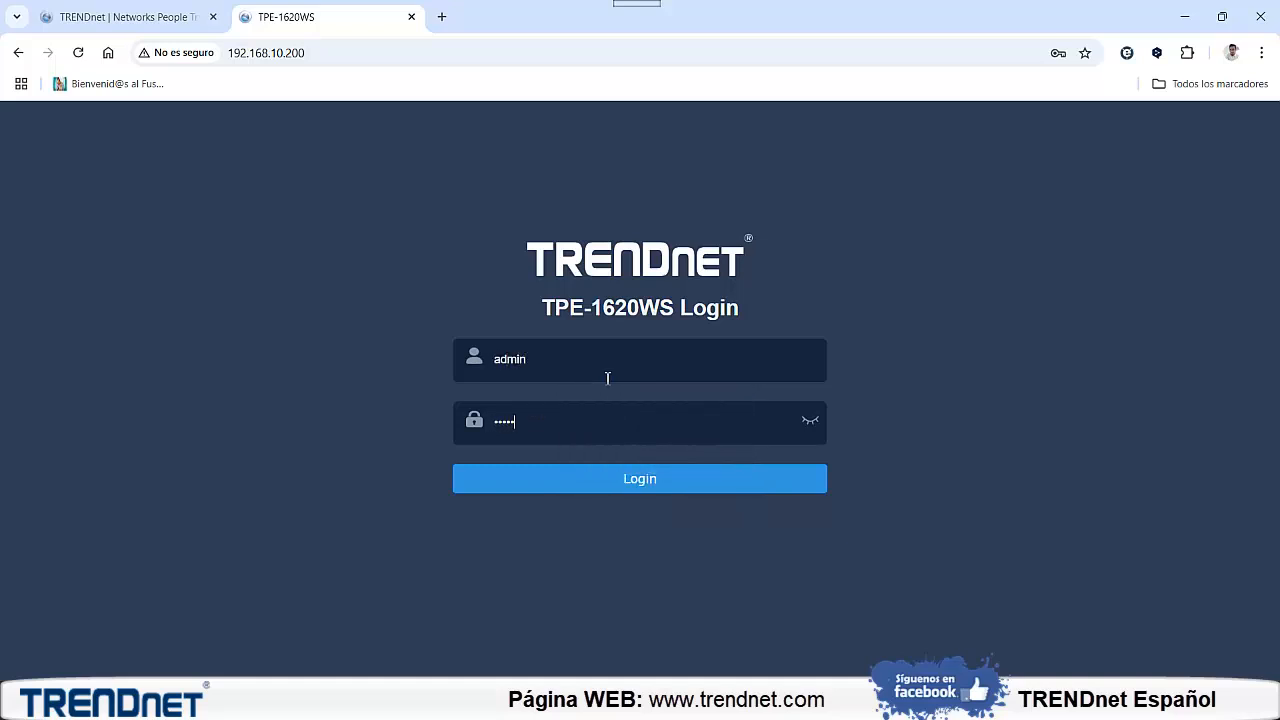
{"action": "key", "text": "Return"}
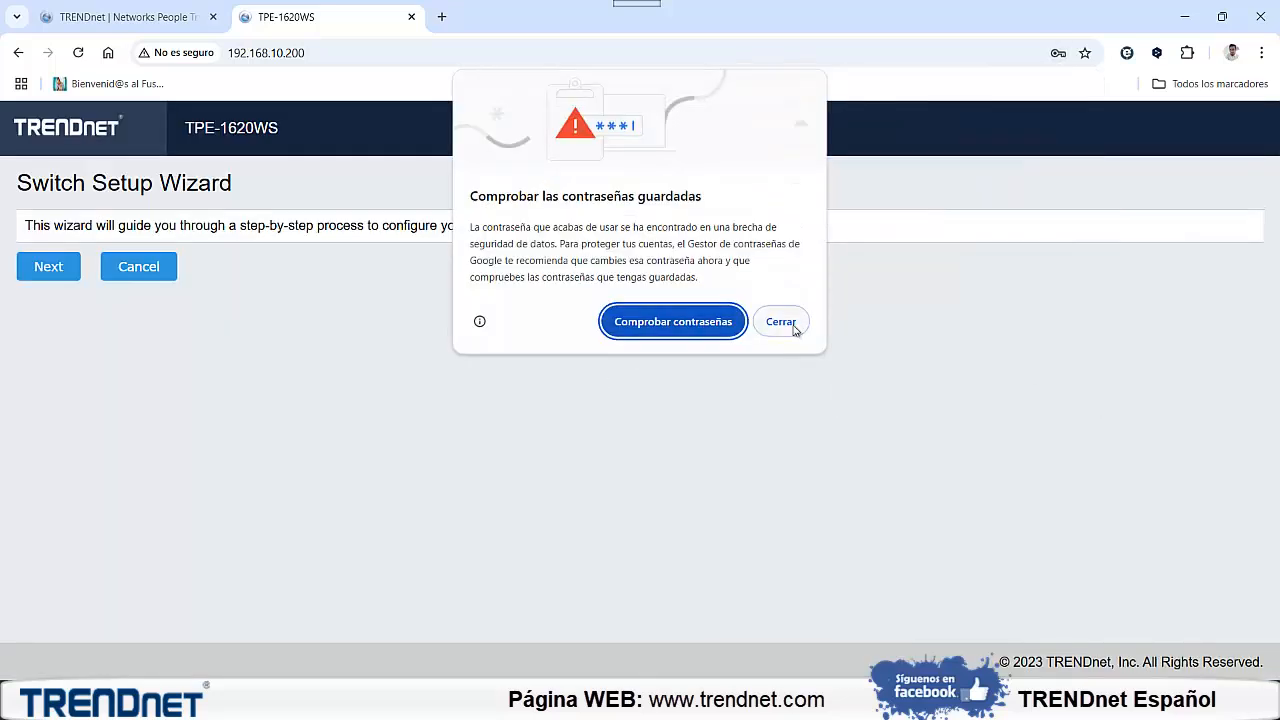
Decline the browser's password update and cancel the Switch Setup Wizard
{"action": "left_click", "coordinate": [781, 322]}
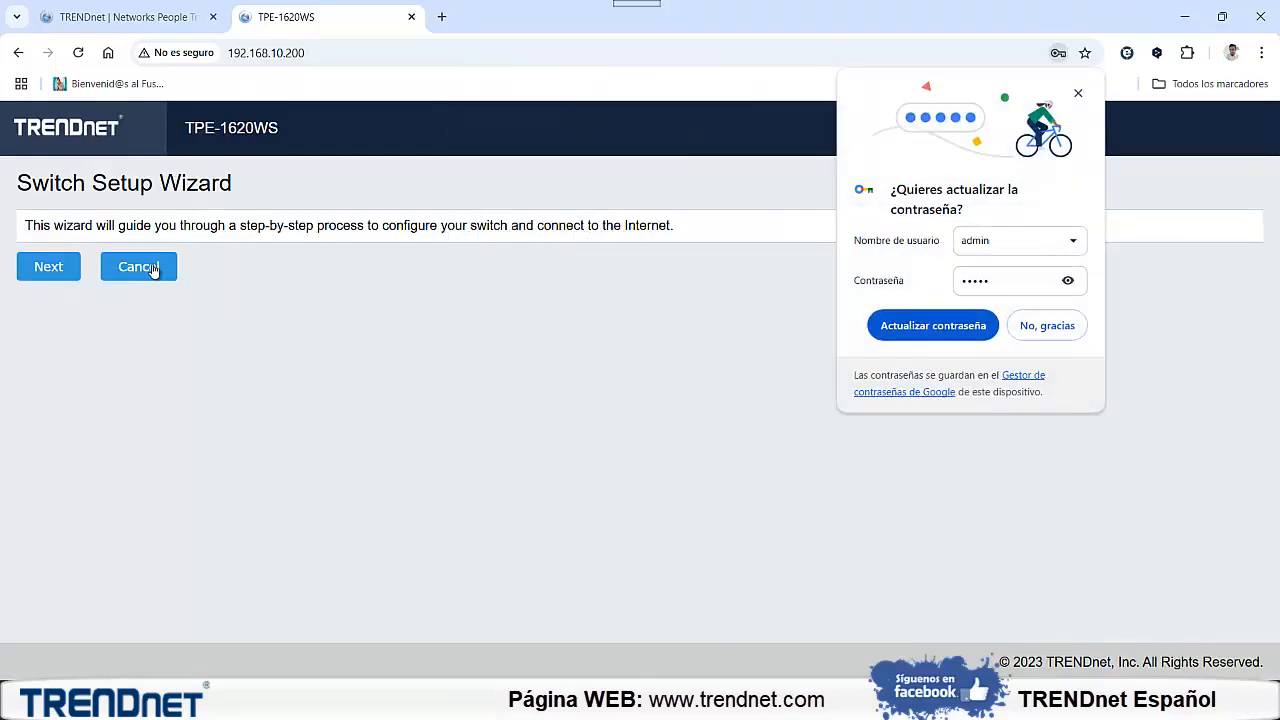
{"action": "left_click", "coordinate": [1017, 330]}
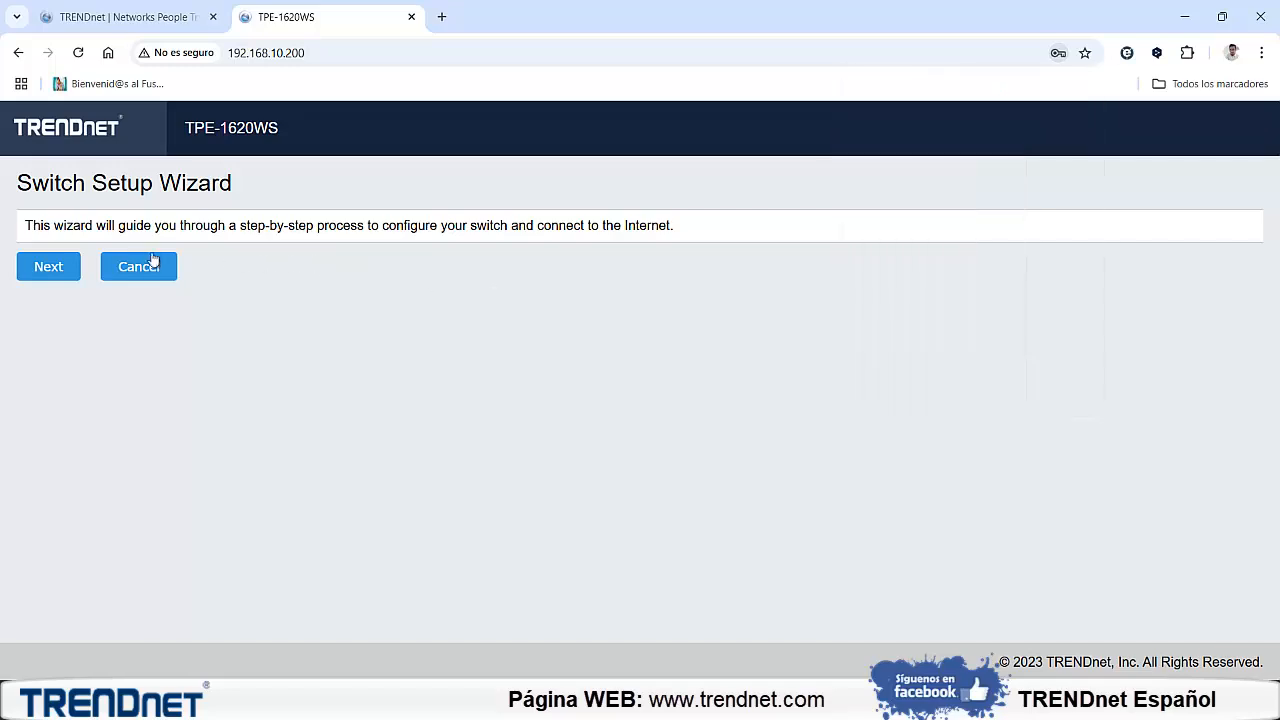
{"action": "left_click", "coordinate": [137, 266]}
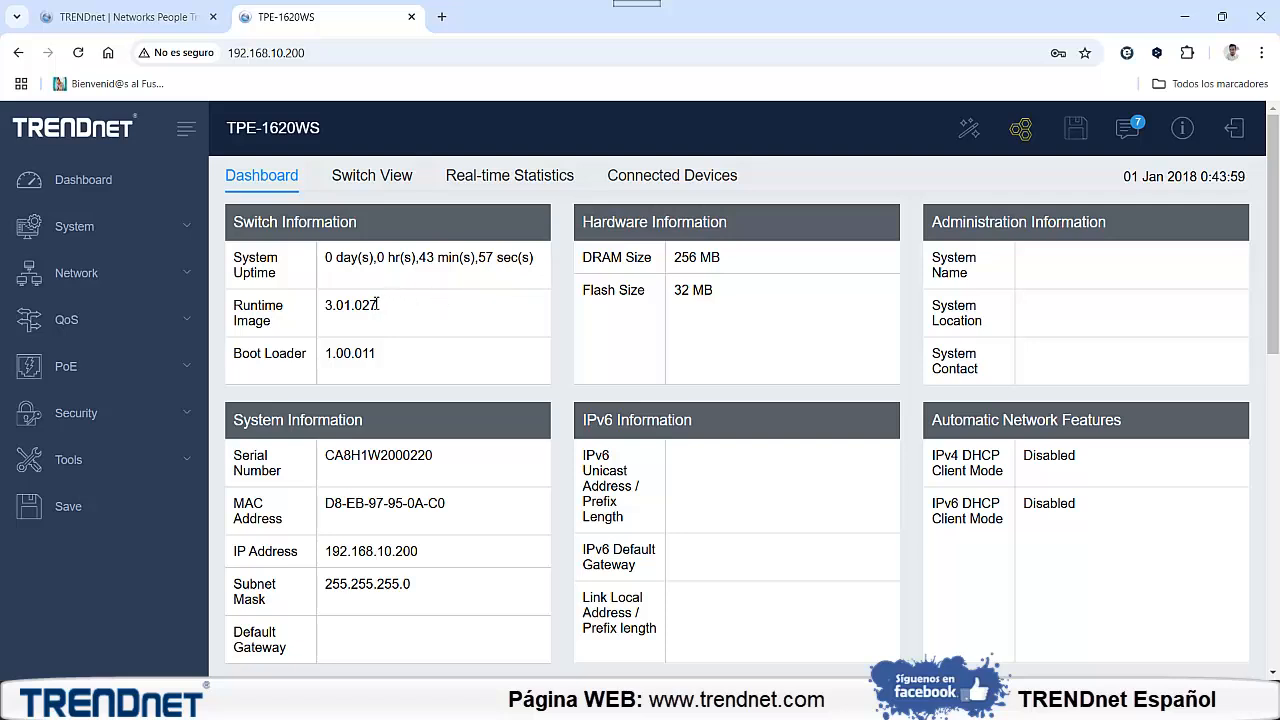
Highlight the Runtime Image version on the switch dashboard, then find the TPE-1620WS product page by searching the TRENDnet site for 1620ws
{"action": "left_click_drag", "start_coordinate": [358, 308], "coordinate": [271, 312]}
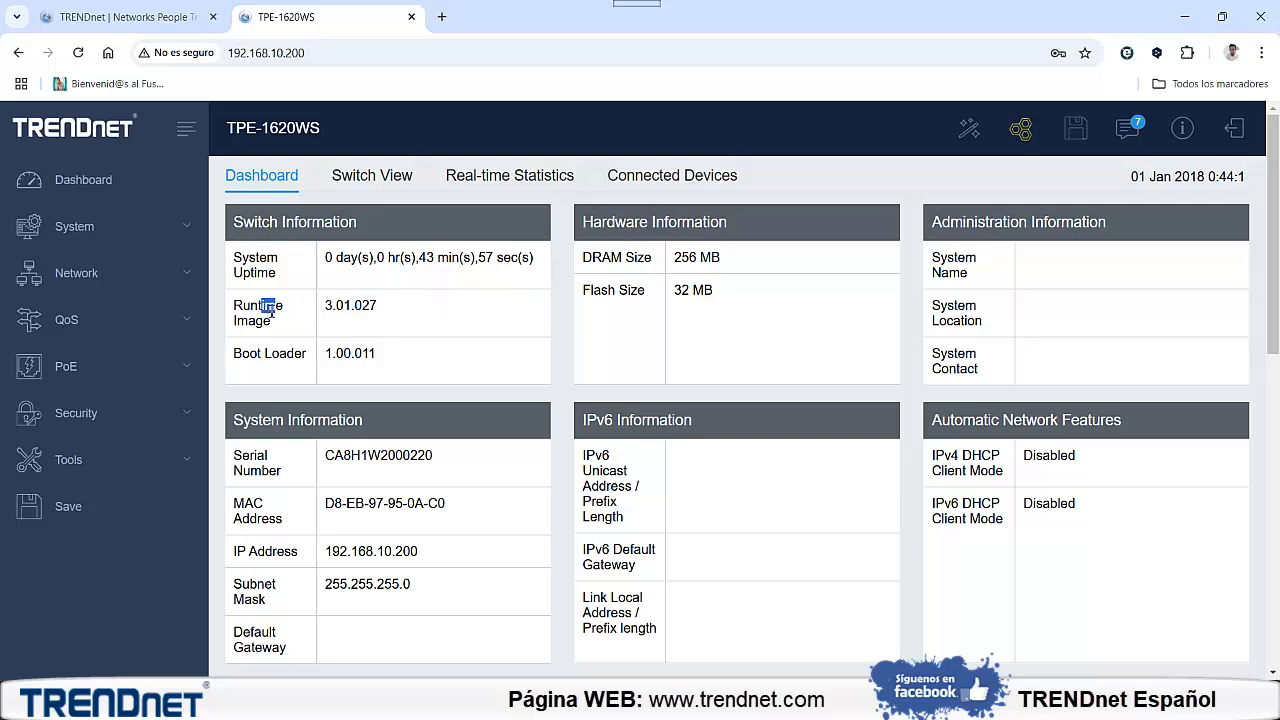
{"action": "double_click", "coordinate": [335, 304]}
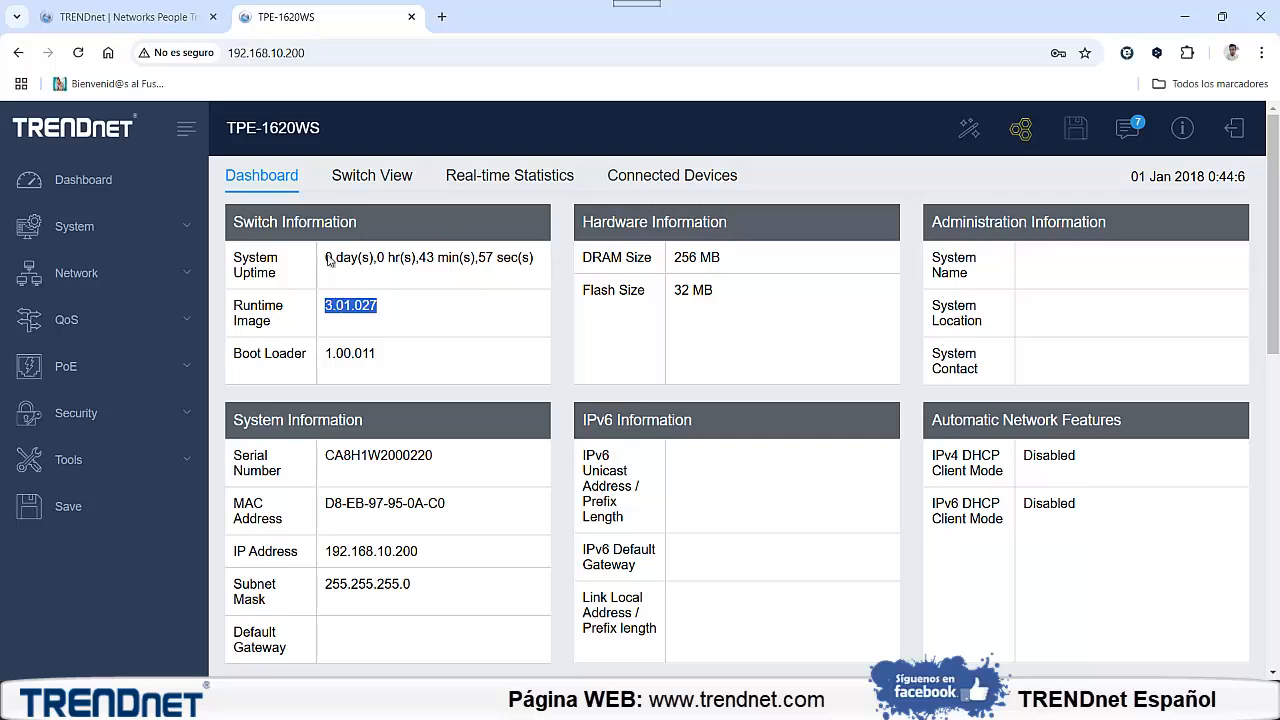
{"action": "left_click", "coordinate": [178, 28]}
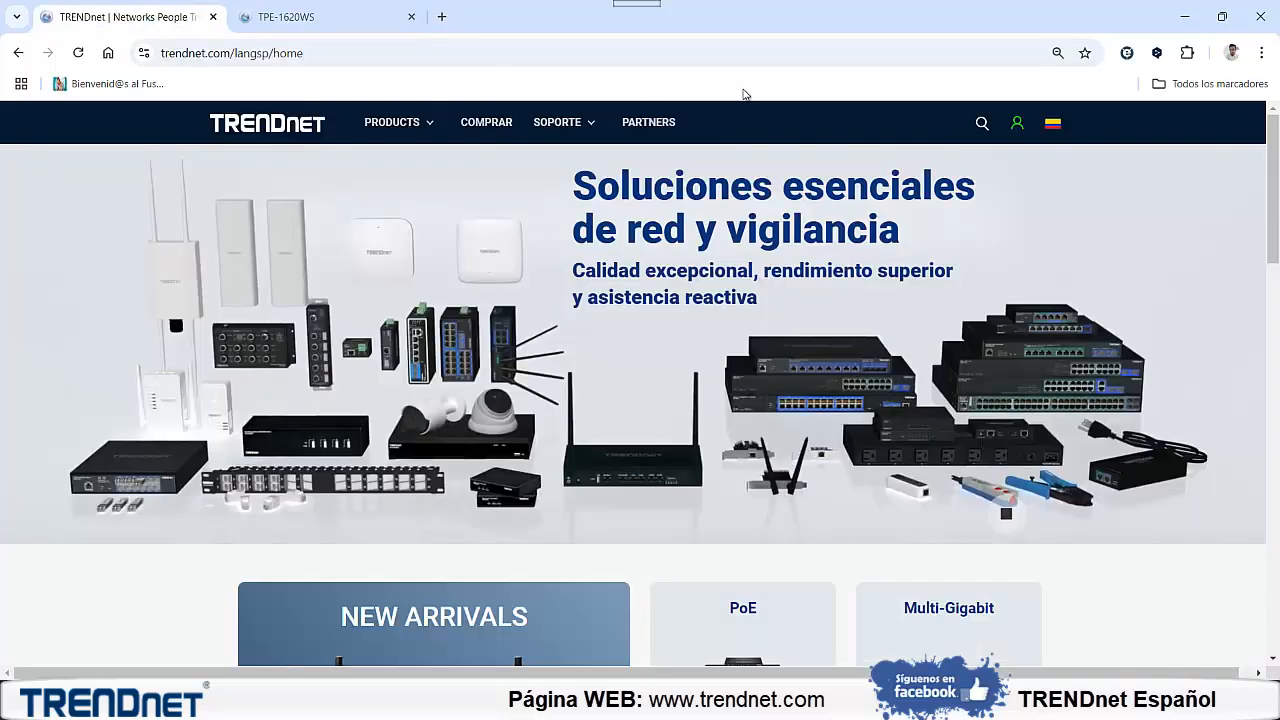
{"action": "left_click", "coordinate": [985, 126]}
{"action": "type", "text": "1620ws"}
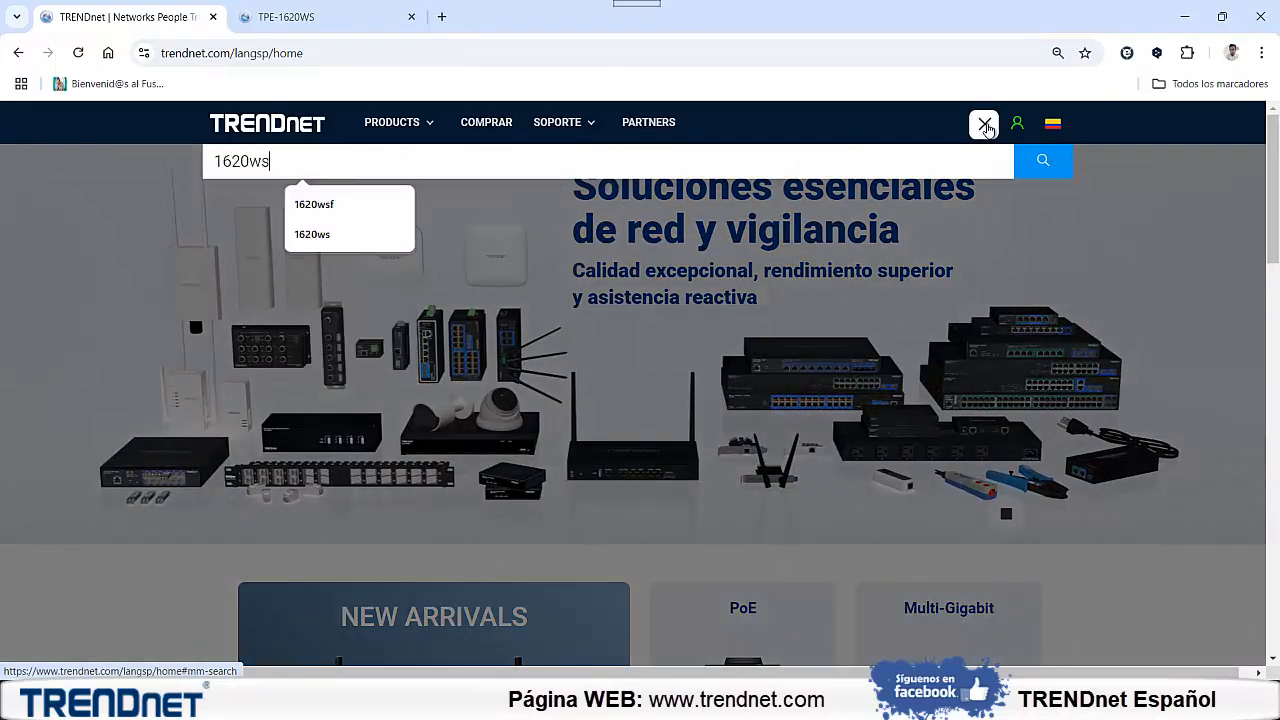
{"action": "key", "text": "Return"}
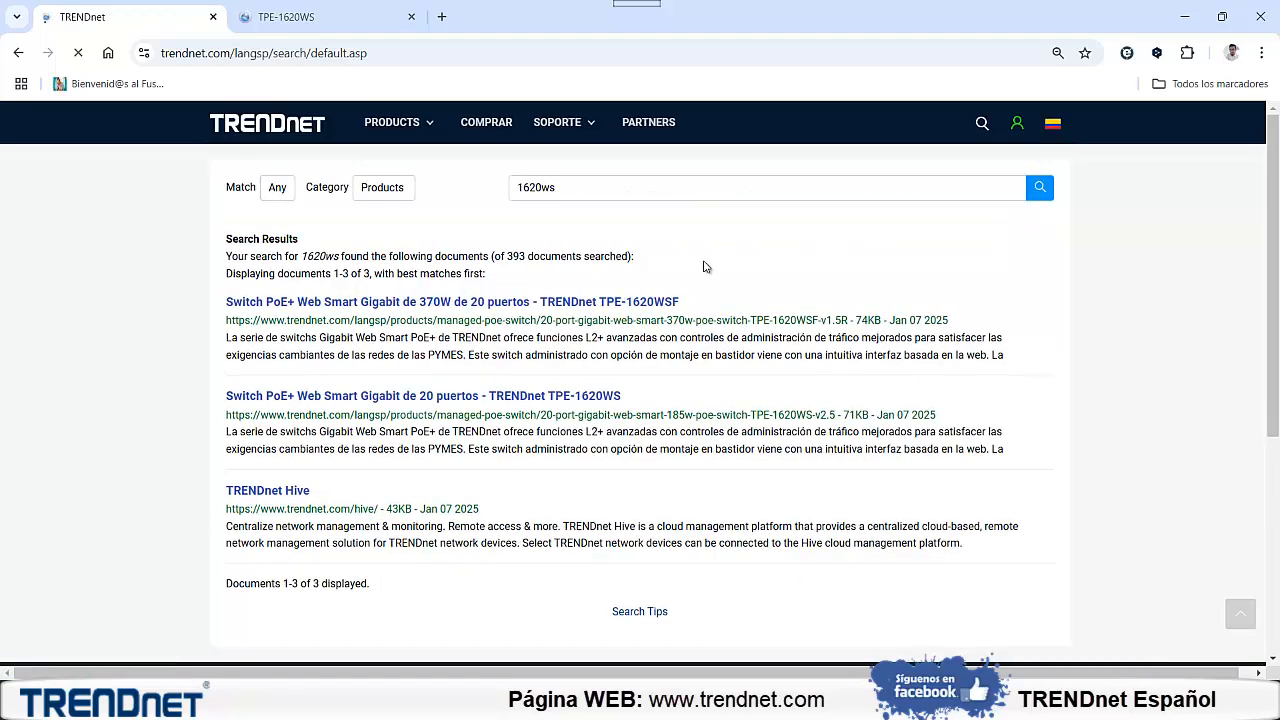
{"action": "left_click", "coordinate": [577, 400]}
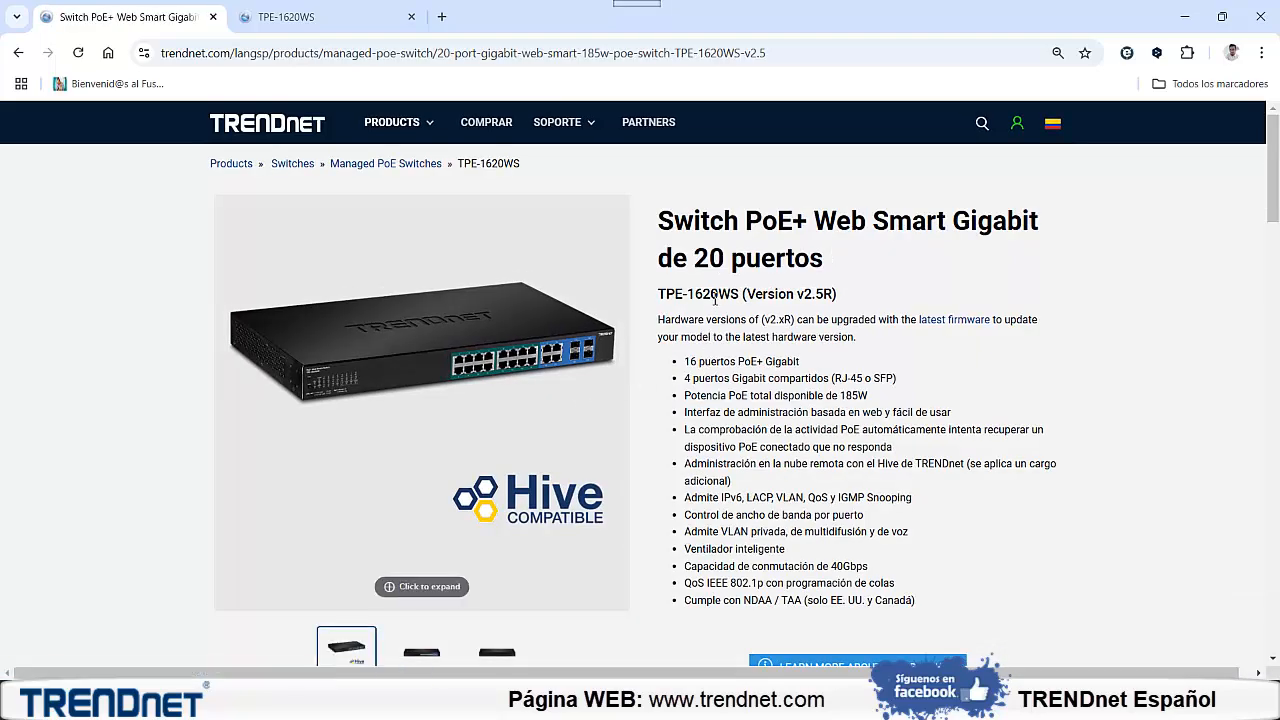
Examine the model name and hardware version in the TPE-1620WS product page heading
{"action": "left_click_drag", "start_coordinate": [650, 297], "coordinate": [688, 293]}
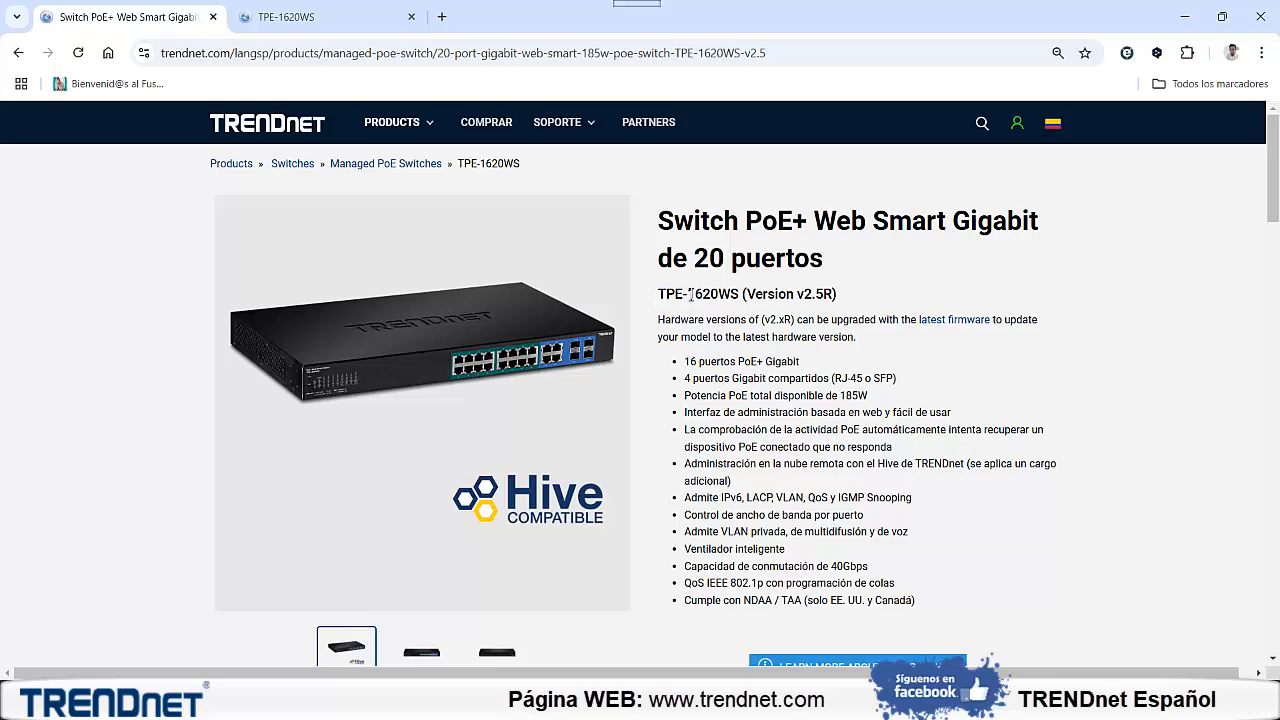
{"action": "double_click", "coordinate": [697, 295]}
{"action": "left_click", "coordinate": [797, 296]}
{"action": "left_click_drag", "start_coordinate": [797, 296], "coordinate": [829, 297]}
{"action": "left_click", "coordinate": [831, 300]}
{"action": "left_click_drag", "start_coordinate": [835, 293], "coordinate": [797, 294]}
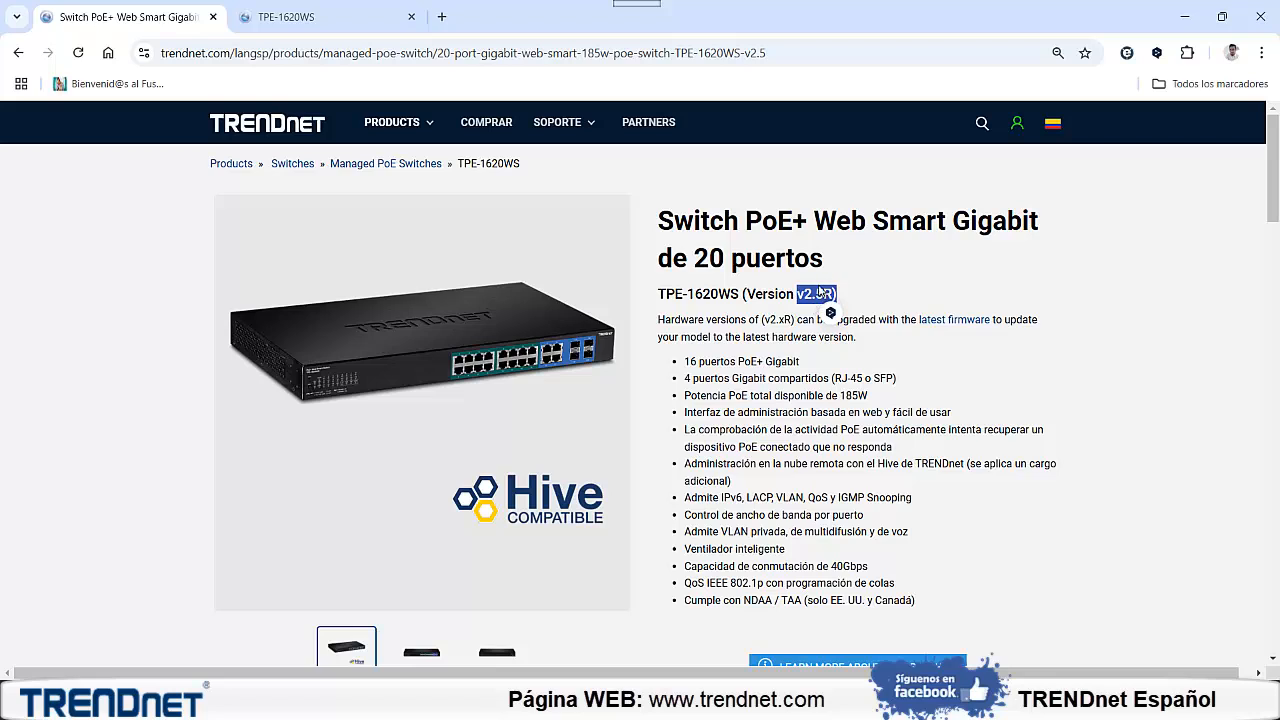
{"action": "double_click", "coordinate": [817, 295]}
{"action": "left_click", "coordinate": [815, 296]}
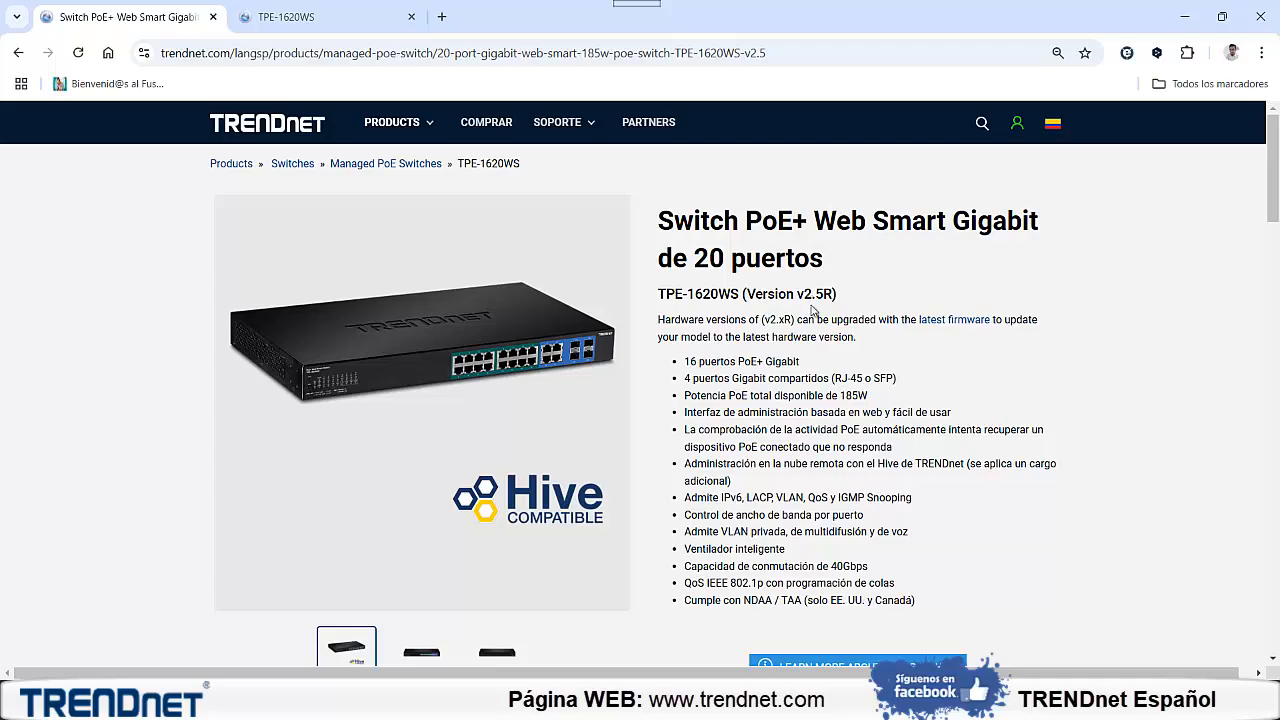
Open the TPE-1620WS downloads and technical support section and find its firmware releases
{"action": "scroll", "coordinate": [813, 312], "scroll_direction": "down", "scroll_amount": 3}
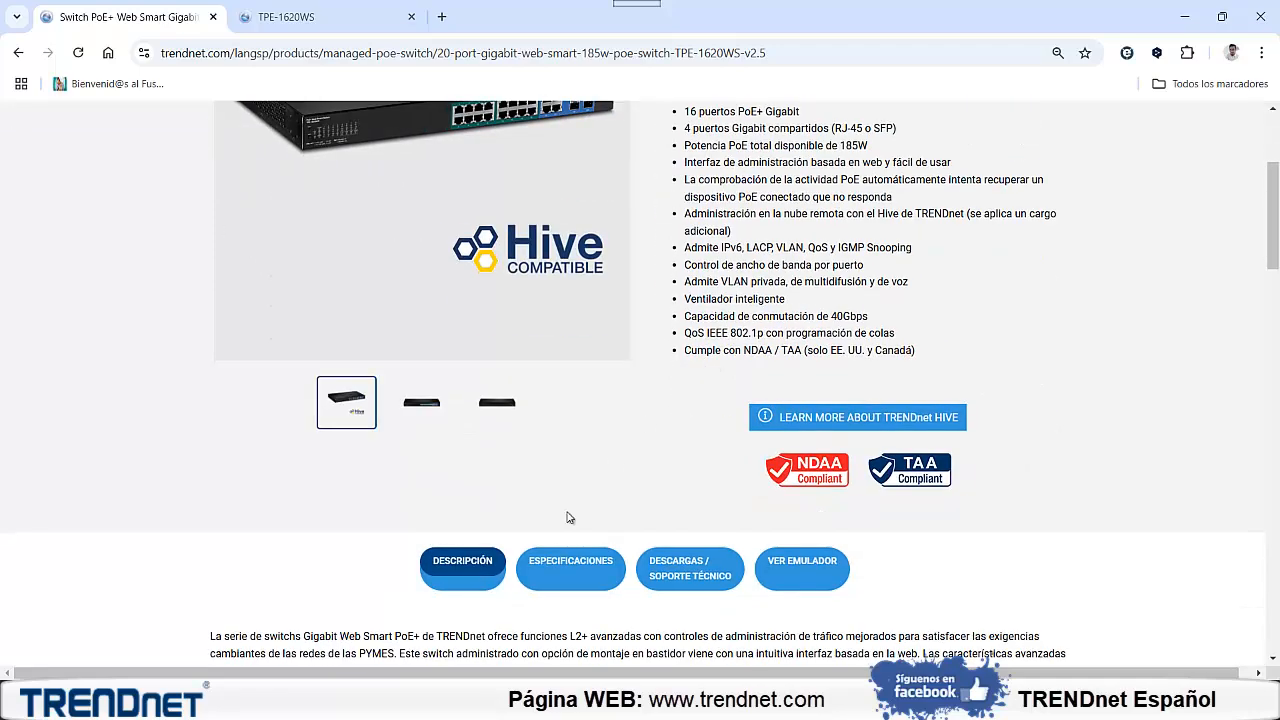
{"action": "left_click", "coordinate": [690, 578]}
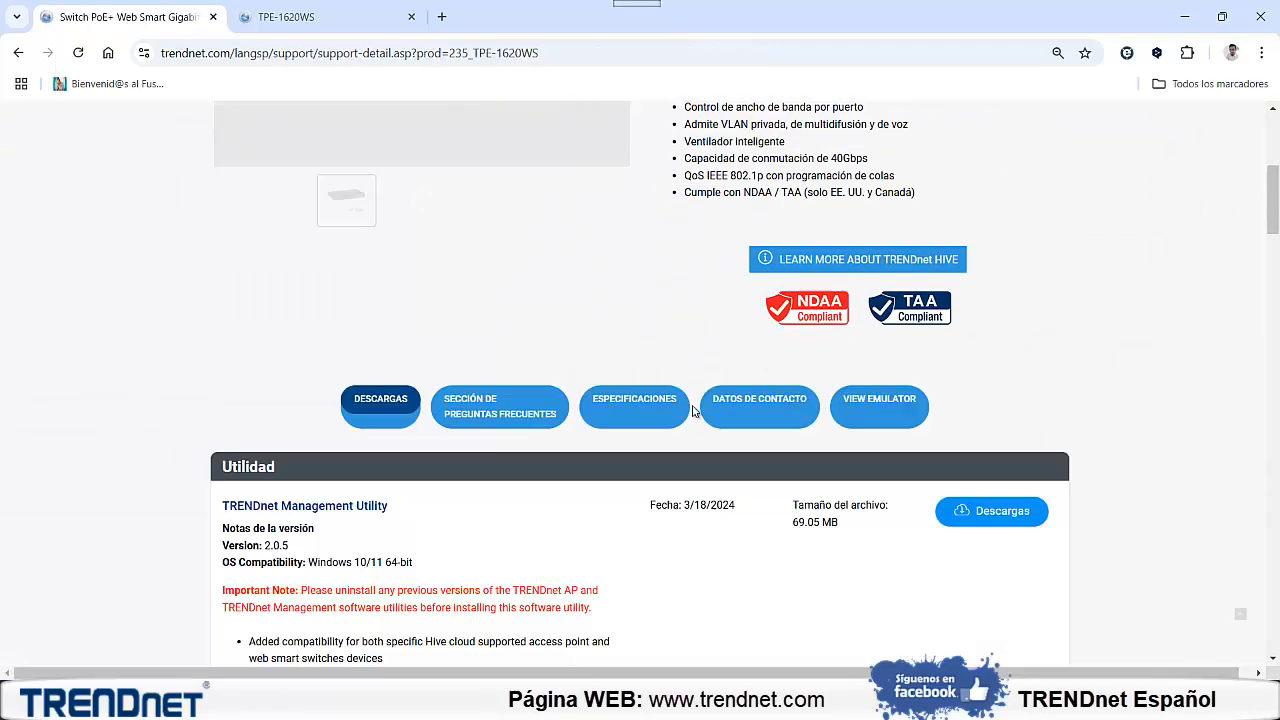
{"action": "scroll", "coordinate": [694, 411], "scroll_direction": "down", "scroll_amount": 7}
{"action": "scroll", "coordinate": [685, 412], "scroll_direction": "up", "scroll_amount": 6}
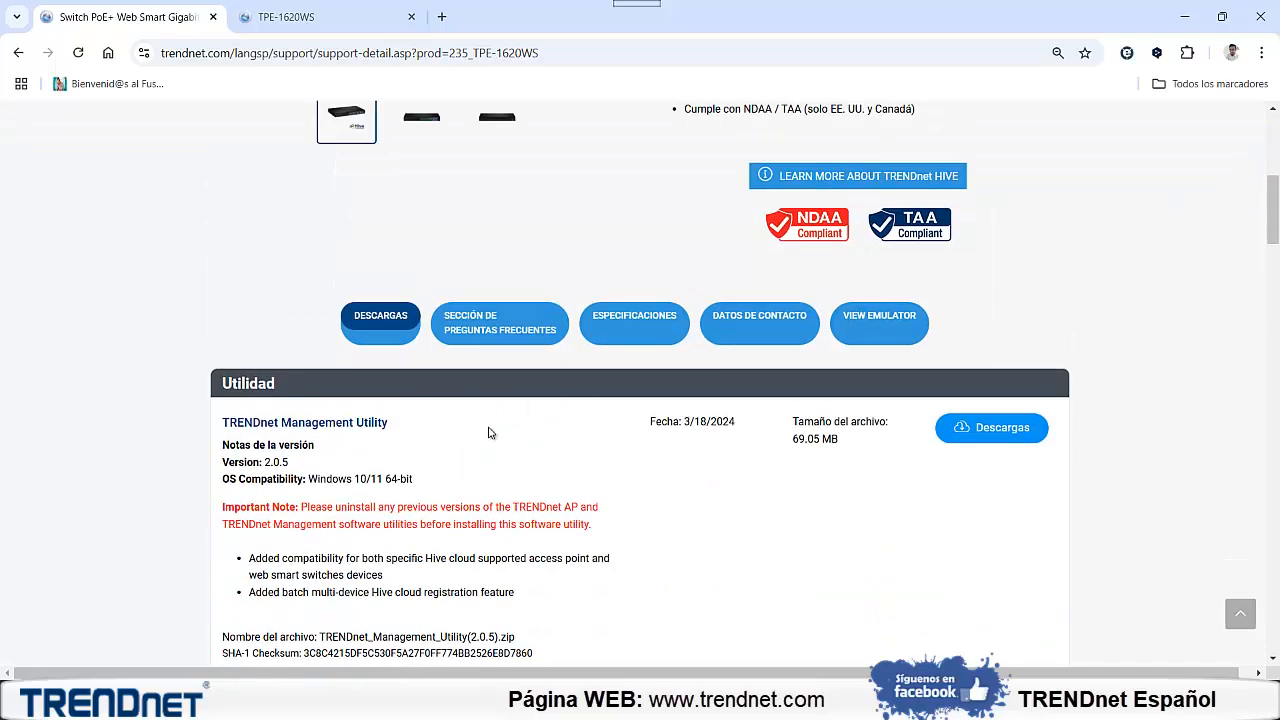
{"action": "scroll", "coordinate": [505, 416], "scroll_direction": "down", "scroll_amount": 4}
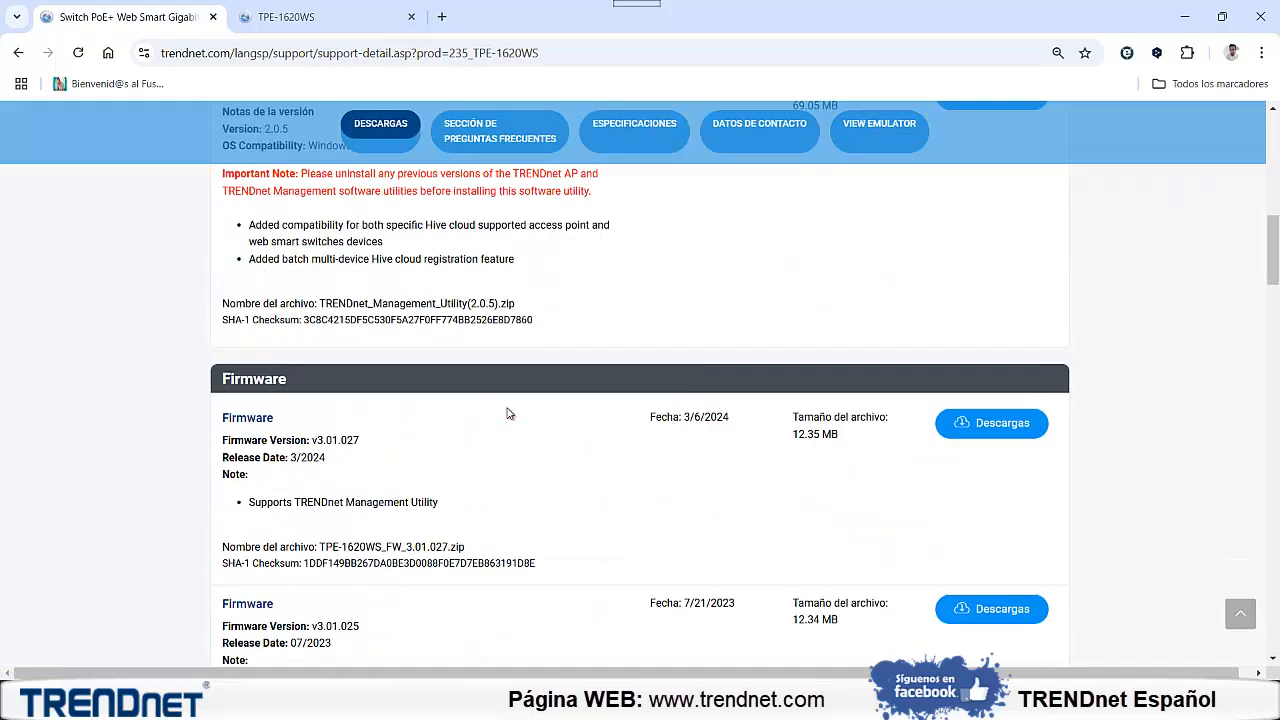
{"action": "scroll", "coordinate": [508, 413], "scroll_direction": "down", "scroll_amount": 13}
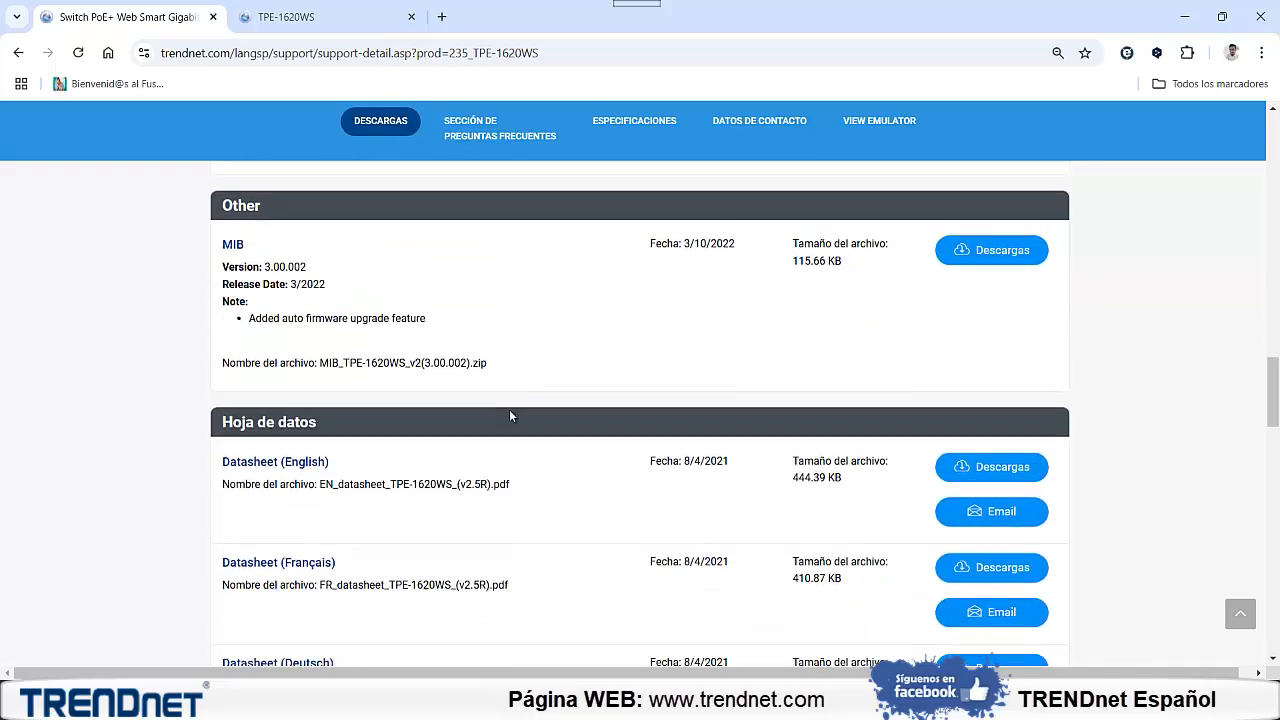
{"action": "scroll", "coordinate": [510, 416], "scroll_direction": "down", "scroll_amount": 7}
{"action": "scroll", "coordinate": [512, 418], "scroll_direction": "up", "scroll_amount": 15}
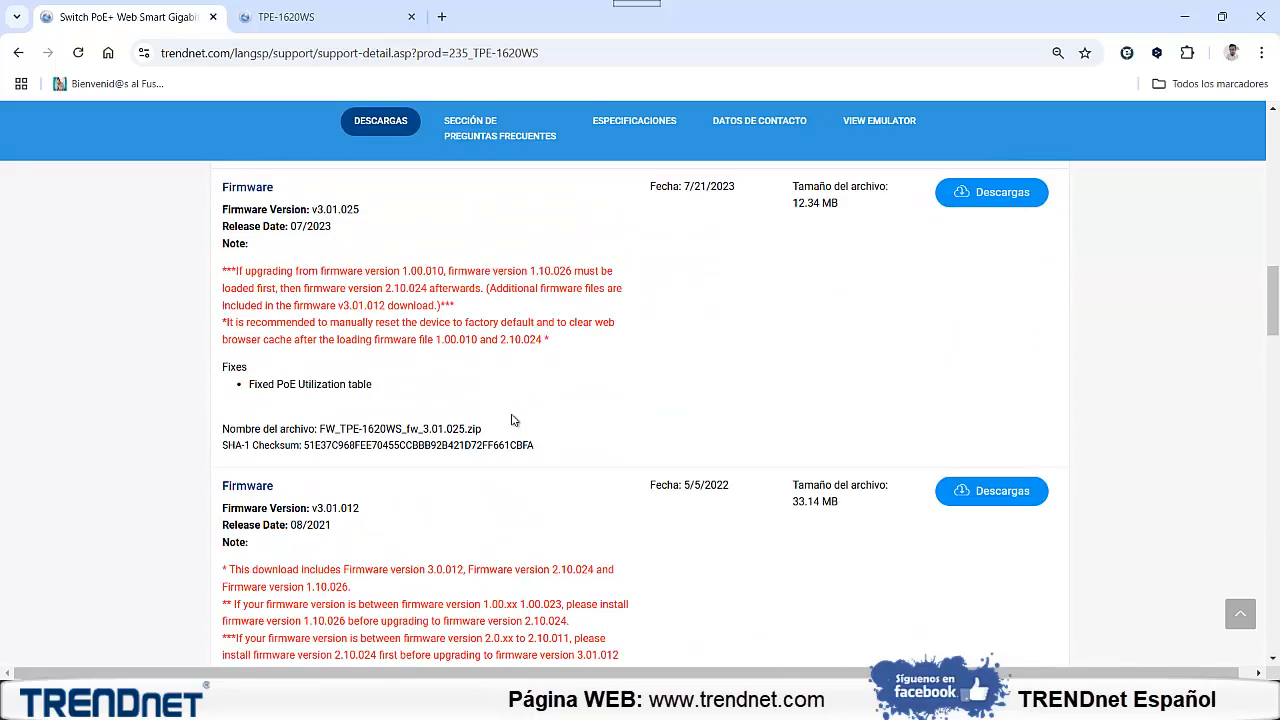
{"action": "scroll", "coordinate": [512, 420], "scroll_direction": "up", "scroll_amount": 3}
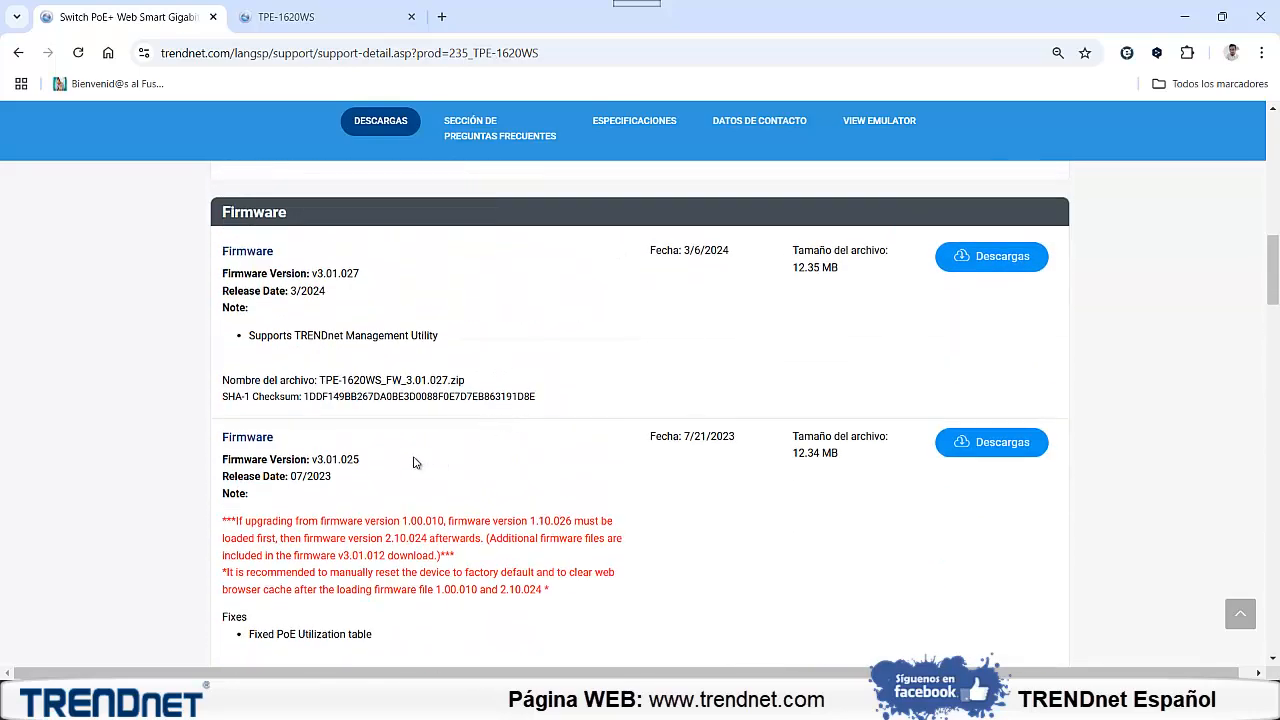
Examine the upgrade notes of firmware v3.01.025, then return to the TPE-1620WS dashboard
{"action": "scroll", "coordinate": [420, 458], "scroll_direction": "down", "scroll_amount": 2}
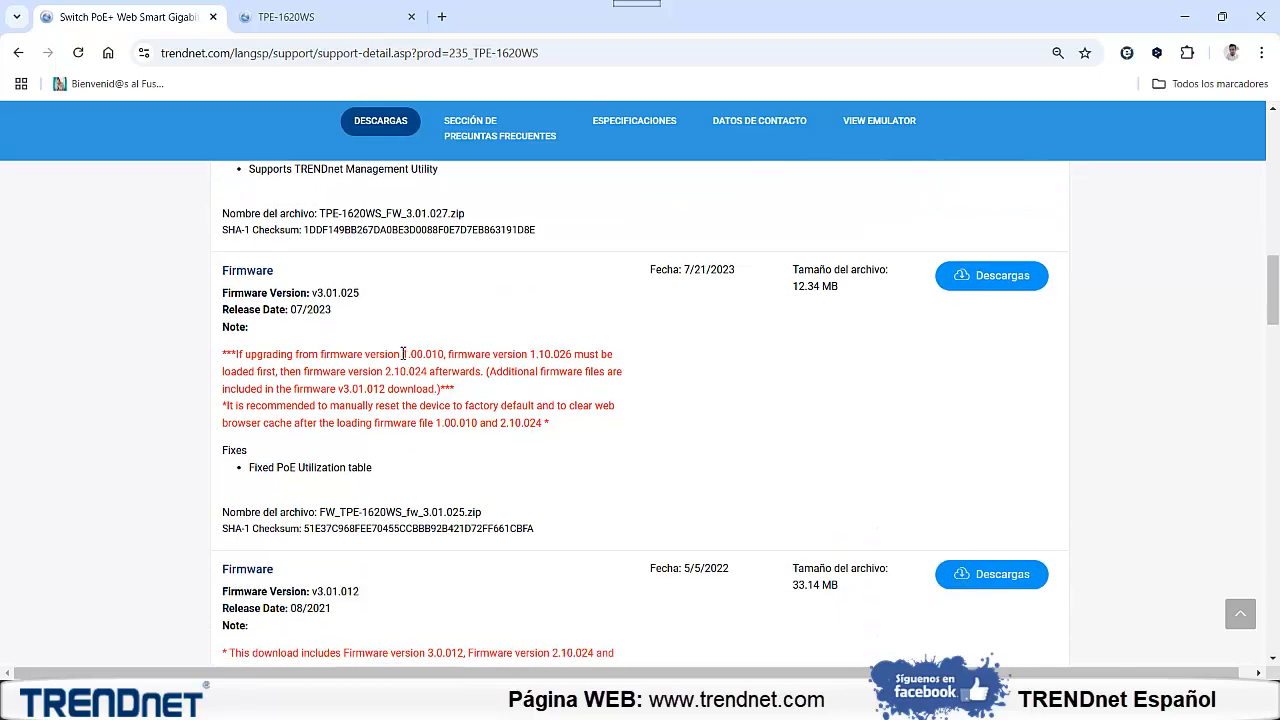
{"action": "double_click", "coordinate": [403, 354]}
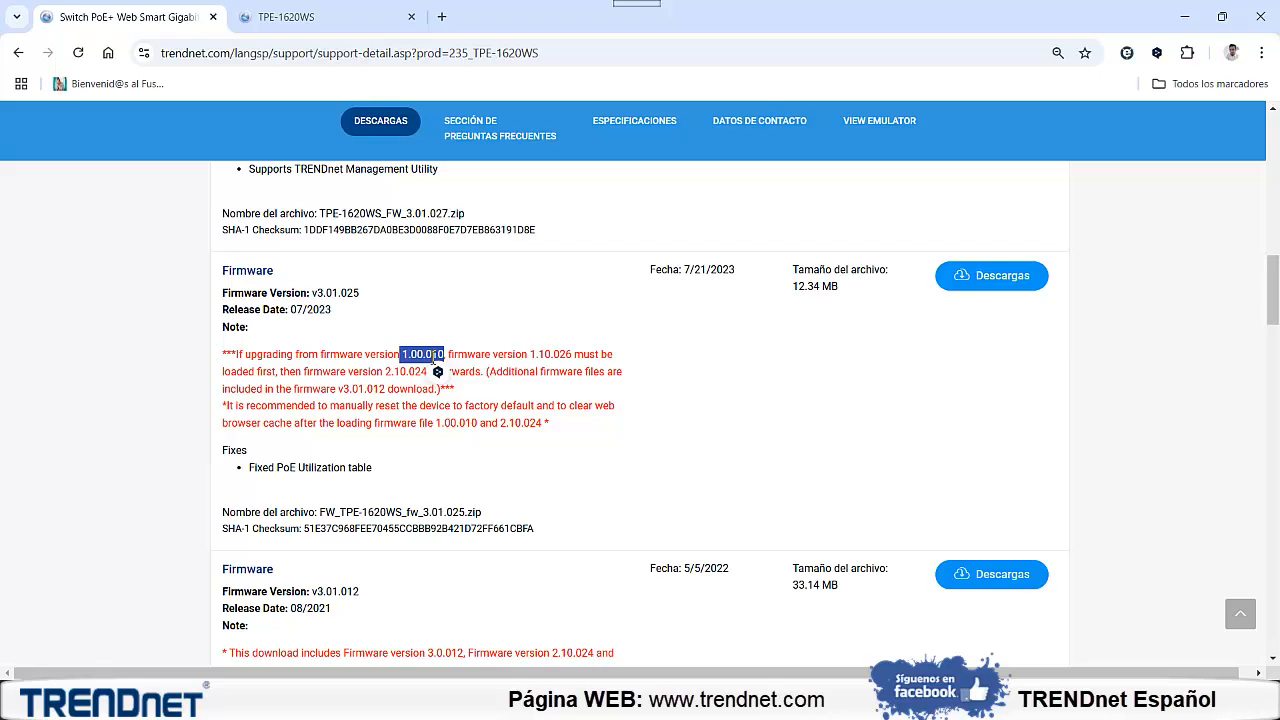
{"action": "left_click", "coordinate": [360, 292]}
{"action": "scroll", "coordinate": [360, 292], "scroll_direction": "up", "scroll_amount": 12}
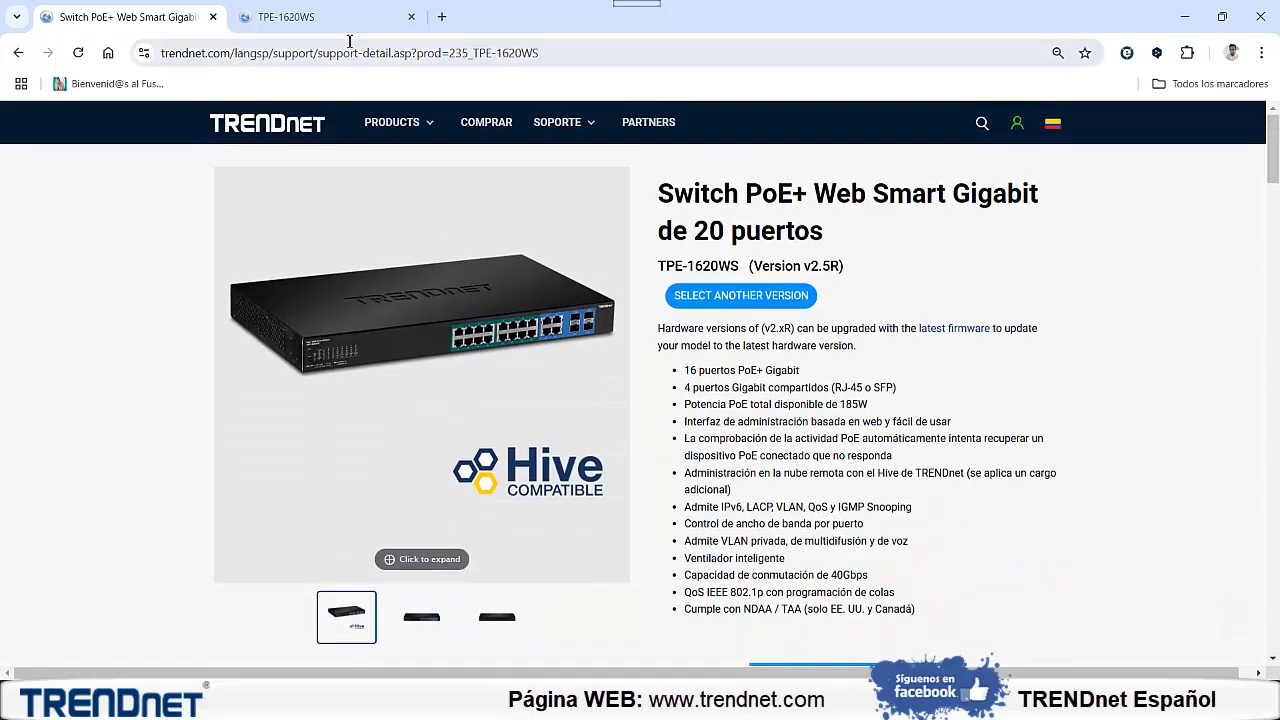
{"action": "left_click", "coordinate": [330, 17]}
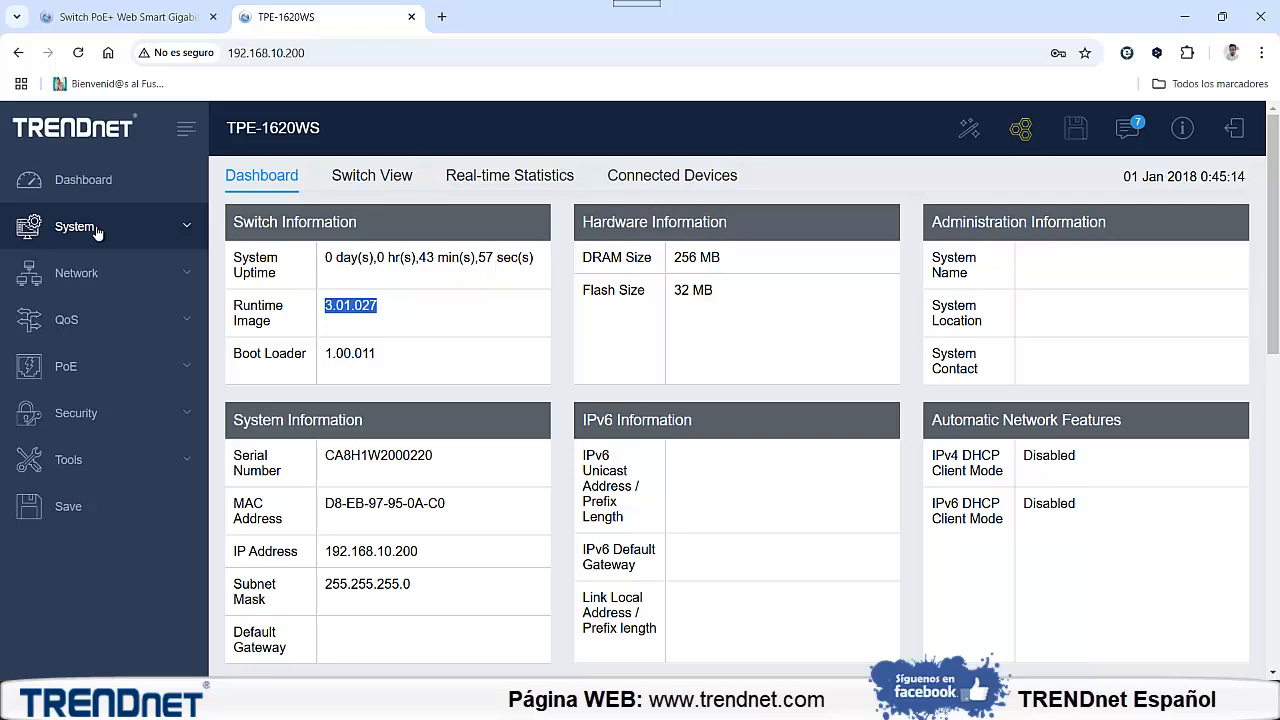
Set the static IPv4 address of the vlan1 interface to 192.168.10.201, apply it, and dismiss the session notice
{"action": "left_click", "coordinate": [97, 232]}
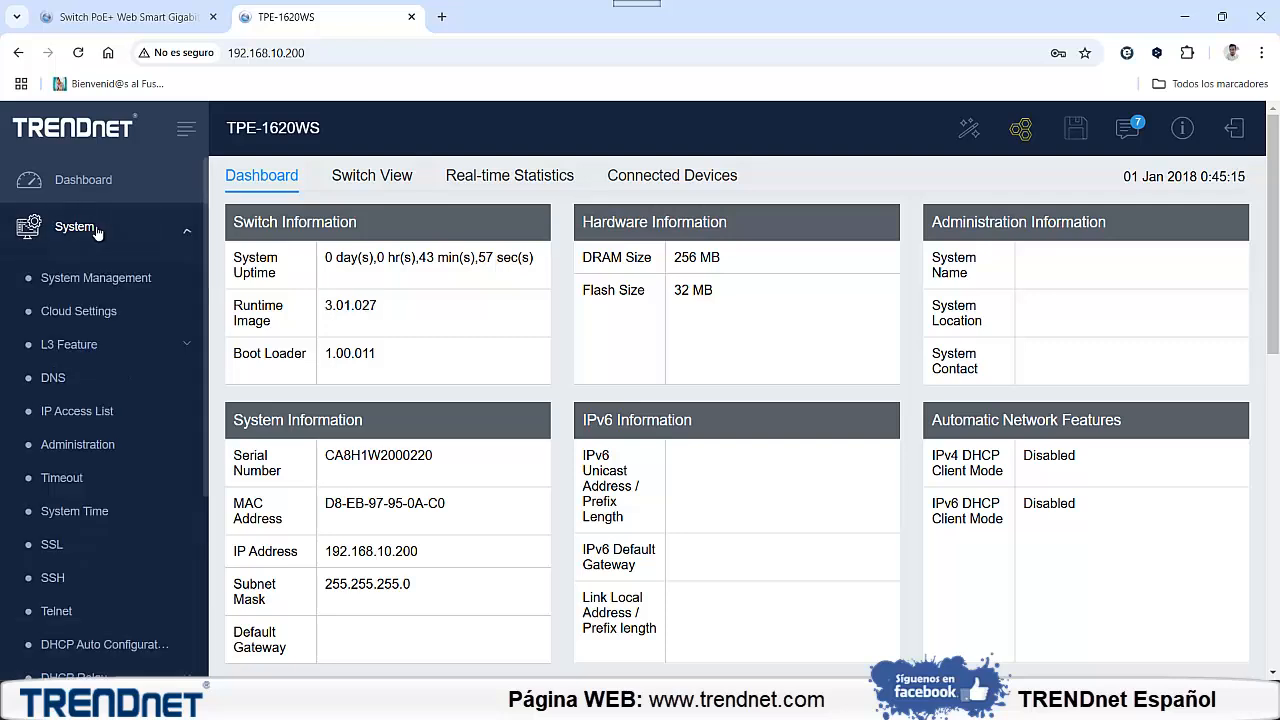
{"action": "left_click", "coordinate": [97, 345]}
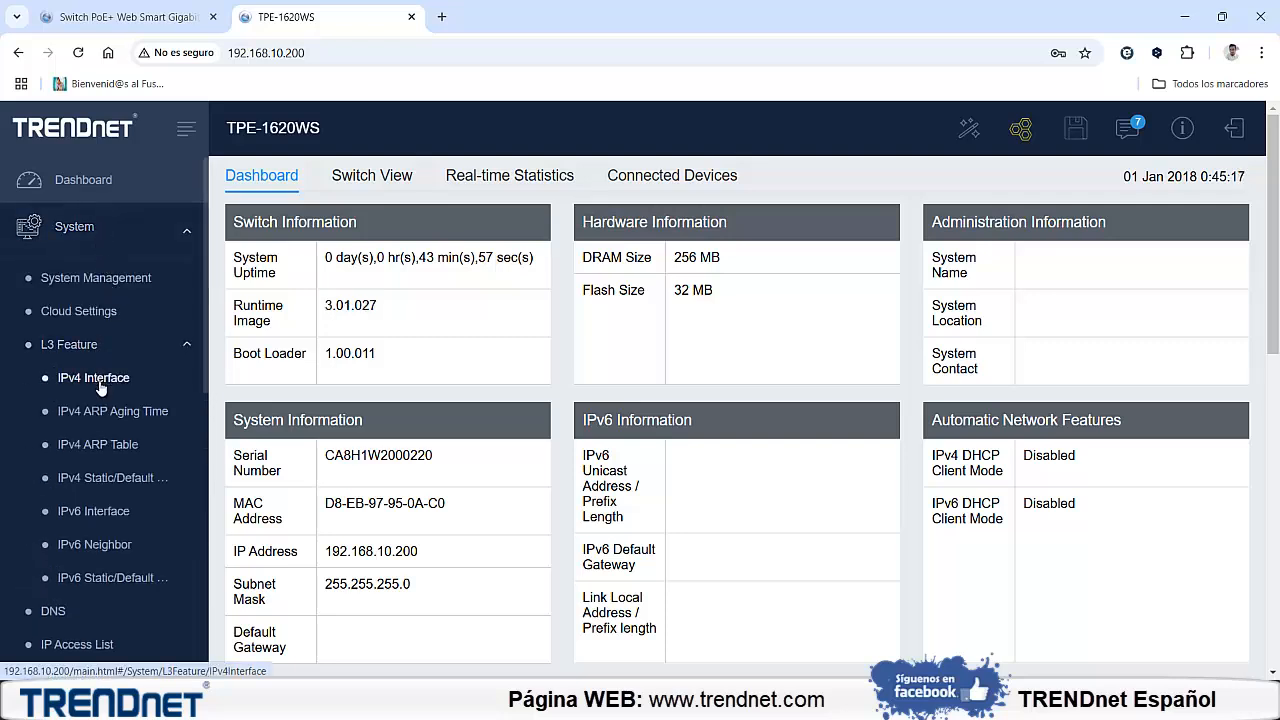
{"action": "left_click", "coordinate": [93, 377]}
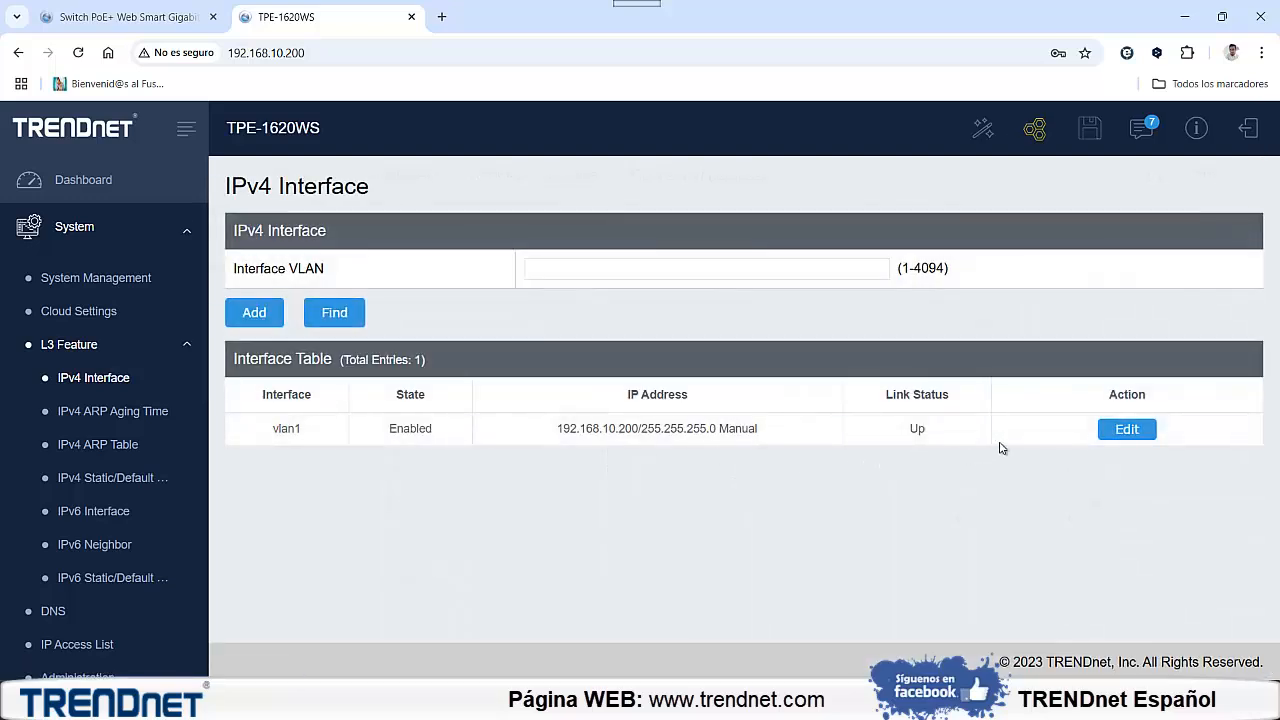
{"action": "left_click", "coordinate": [1118, 430]}
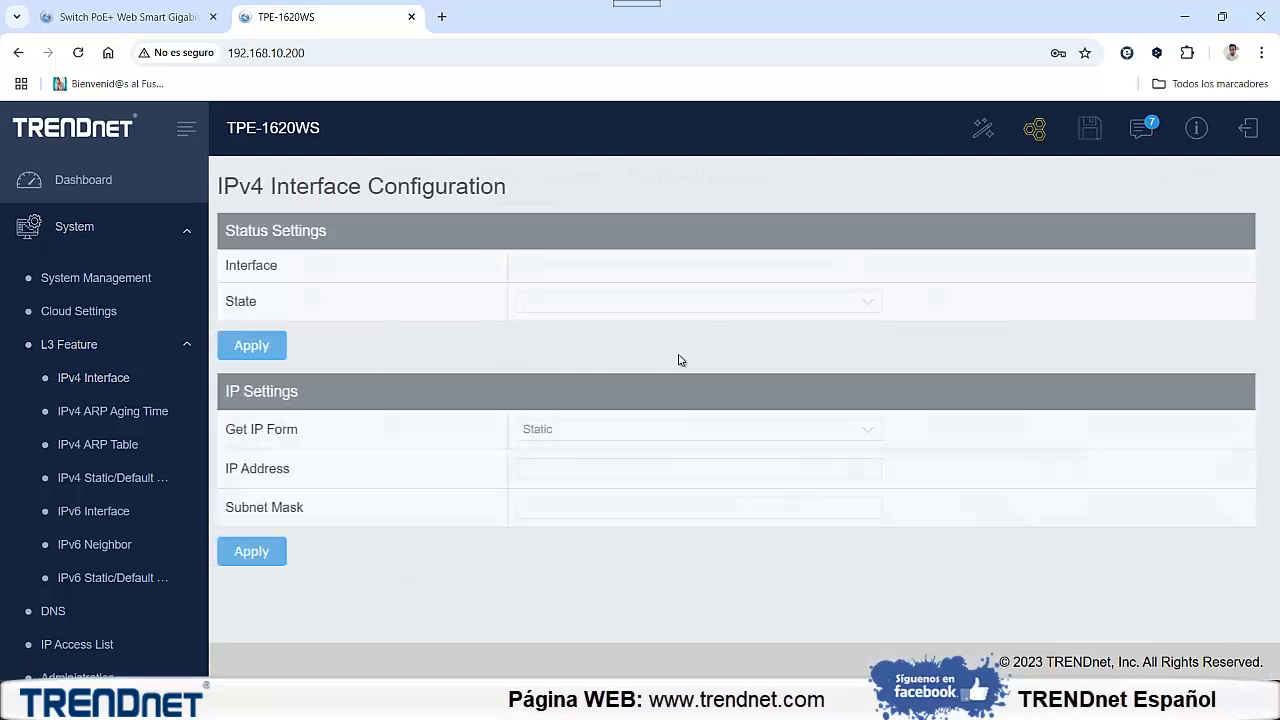
{"action": "double_click", "coordinate": [632, 468]}
{"action": "left_click", "coordinate": [632, 468]}
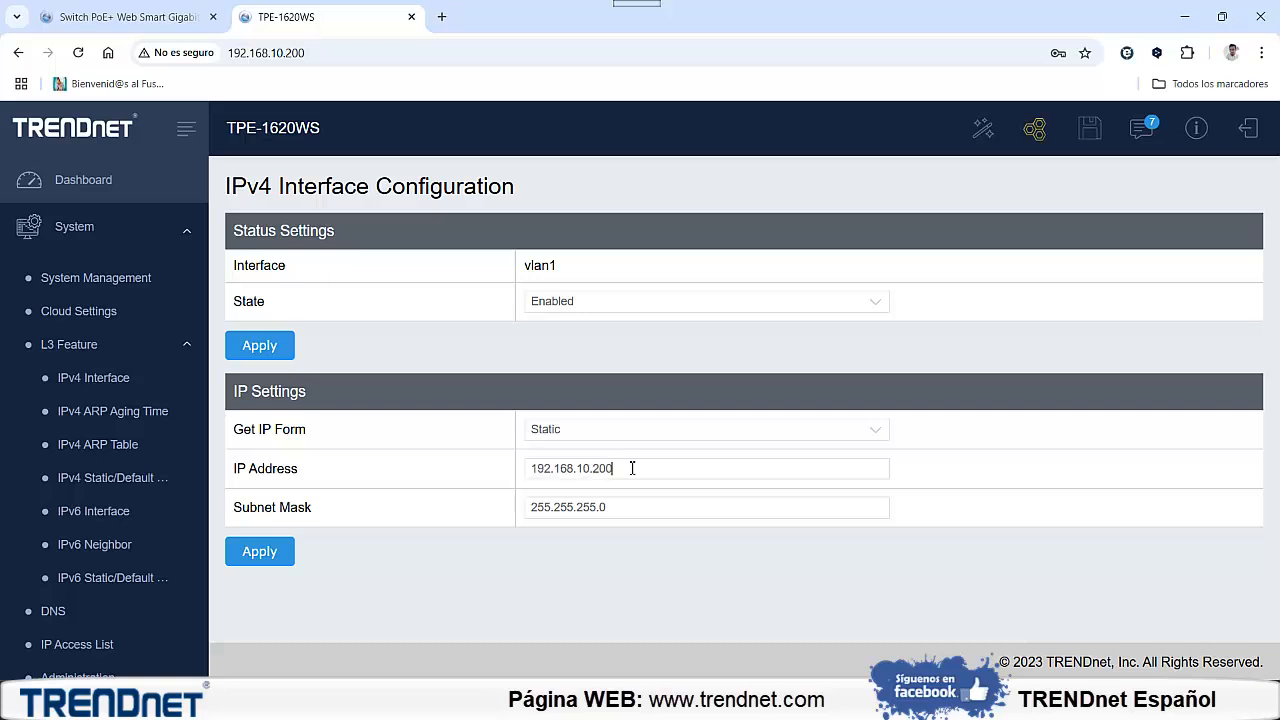
{"action": "left_click", "coordinate": [275, 551]}
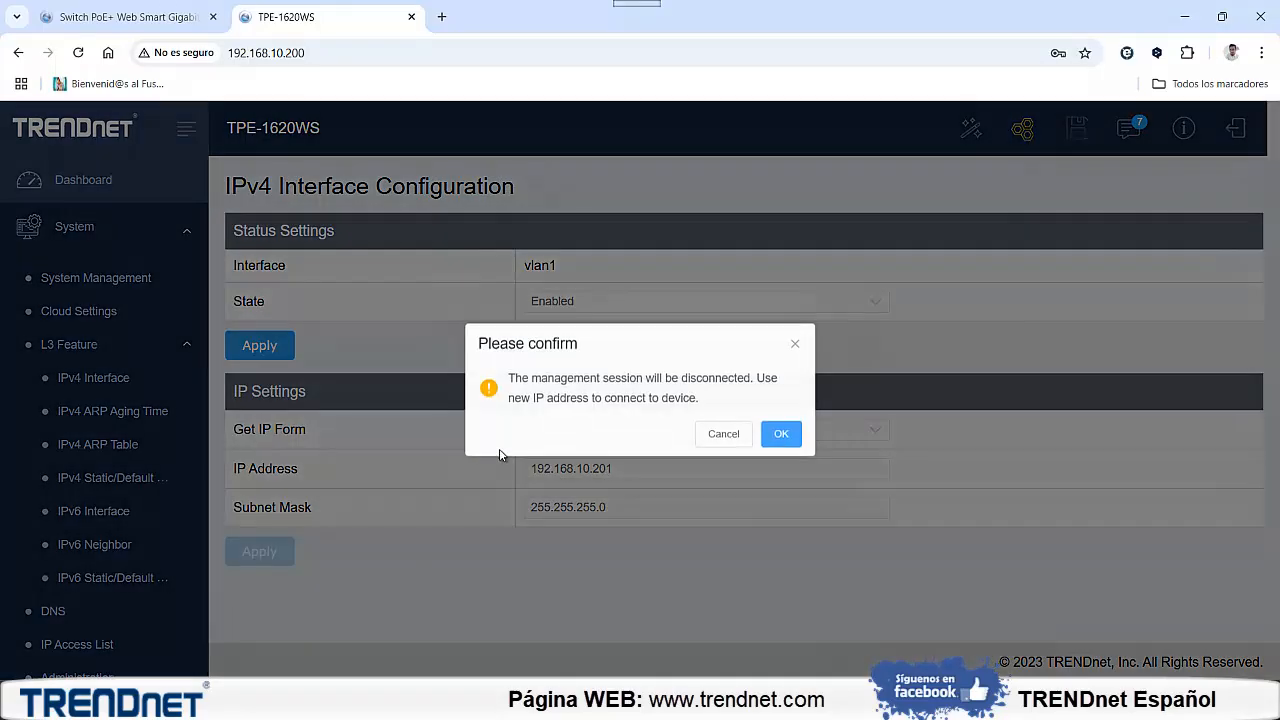
{"action": "left_click", "coordinate": [781, 438]}
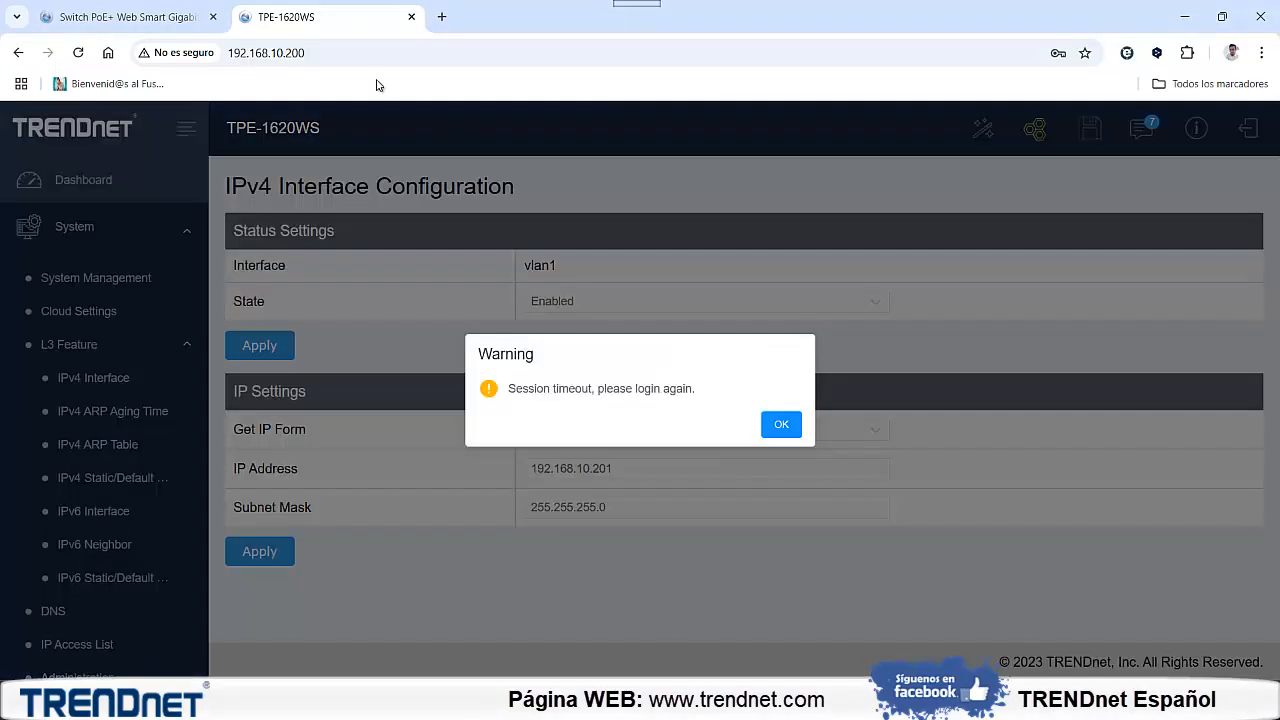
{"action": "left_click", "coordinate": [779, 424]}
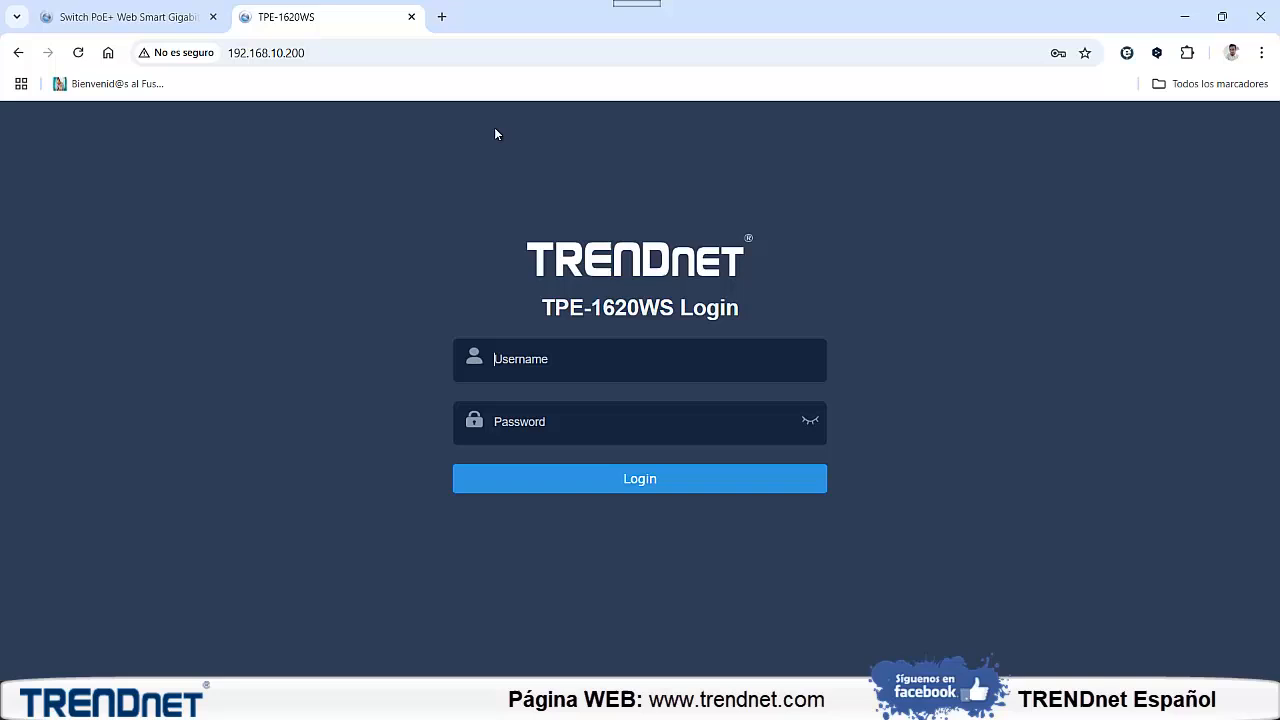
Open the switch's management page at its new address, 192.168.10.201
{"action": "left_click", "coordinate": [410, 53]}
{"action": "left_click", "coordinate": [410, 53]}
{"action": "key", "text": "BackSpace"}
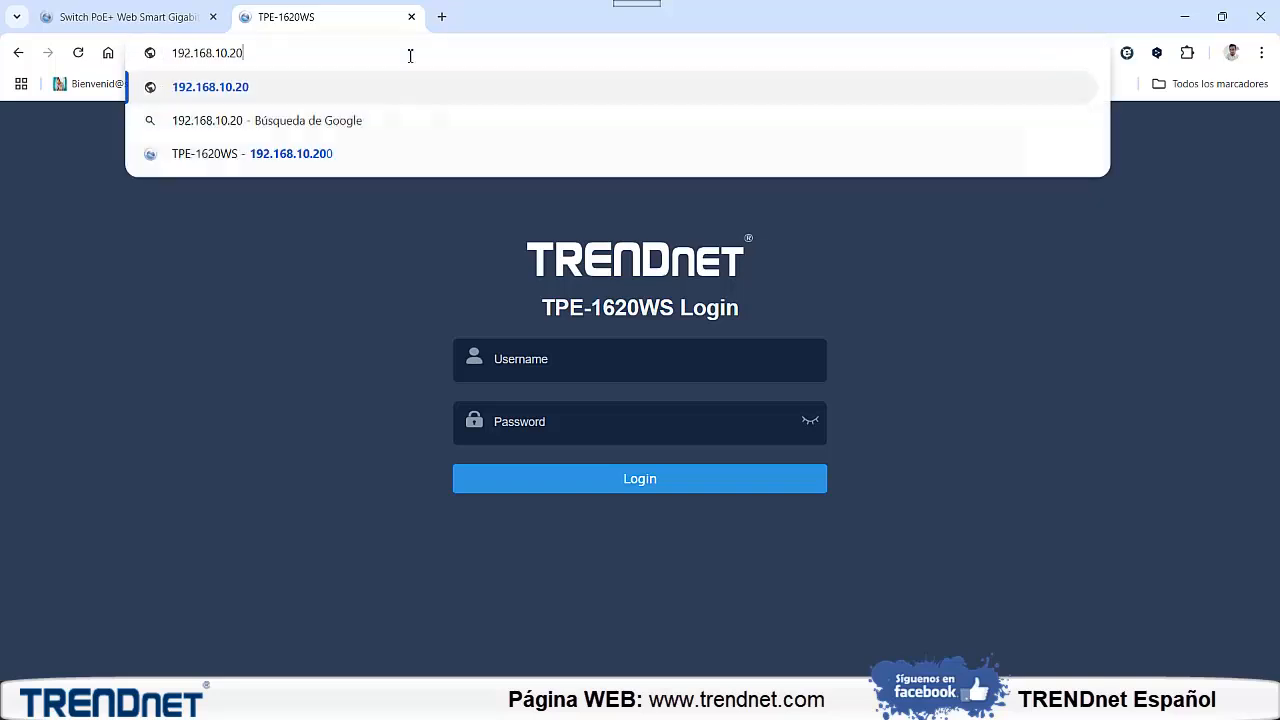
{"action": "type", "text": "1"}
{"action": "key", "text": "Return"}
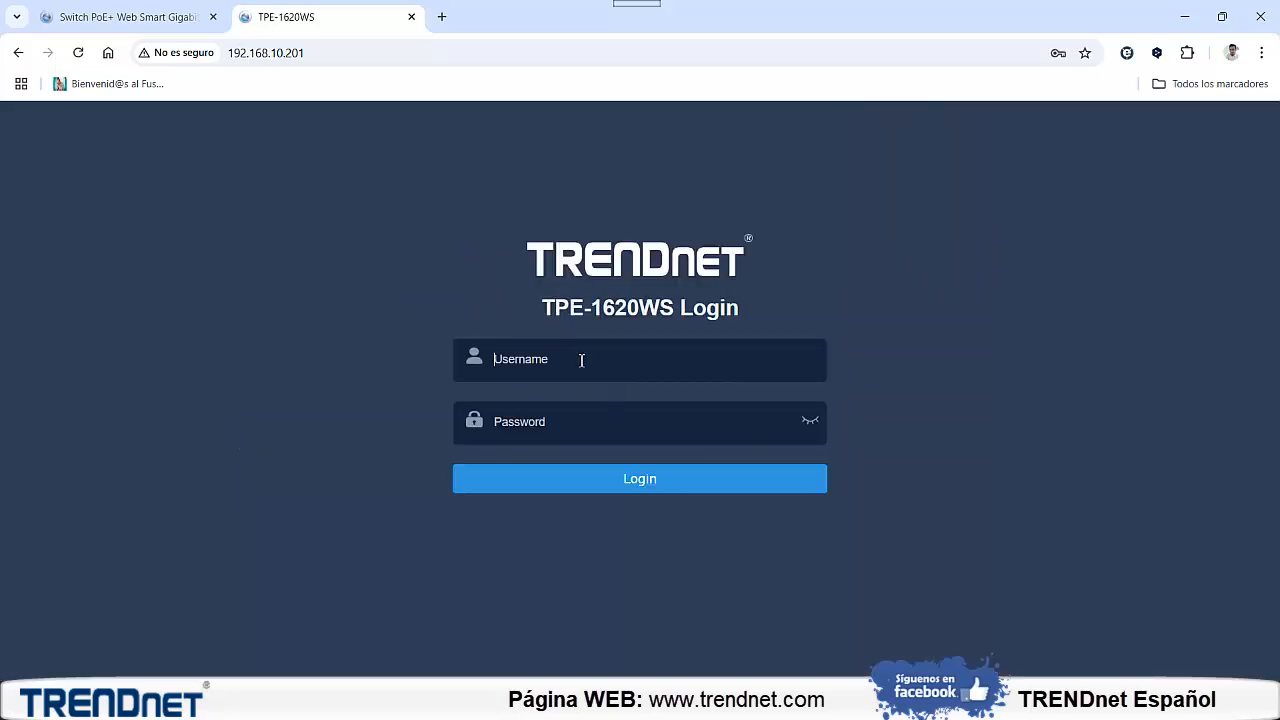
Log in to the switch as admin with the account password and decline the browser's password check and update
{"action": "left_click", "coordinate": [581, 360]}
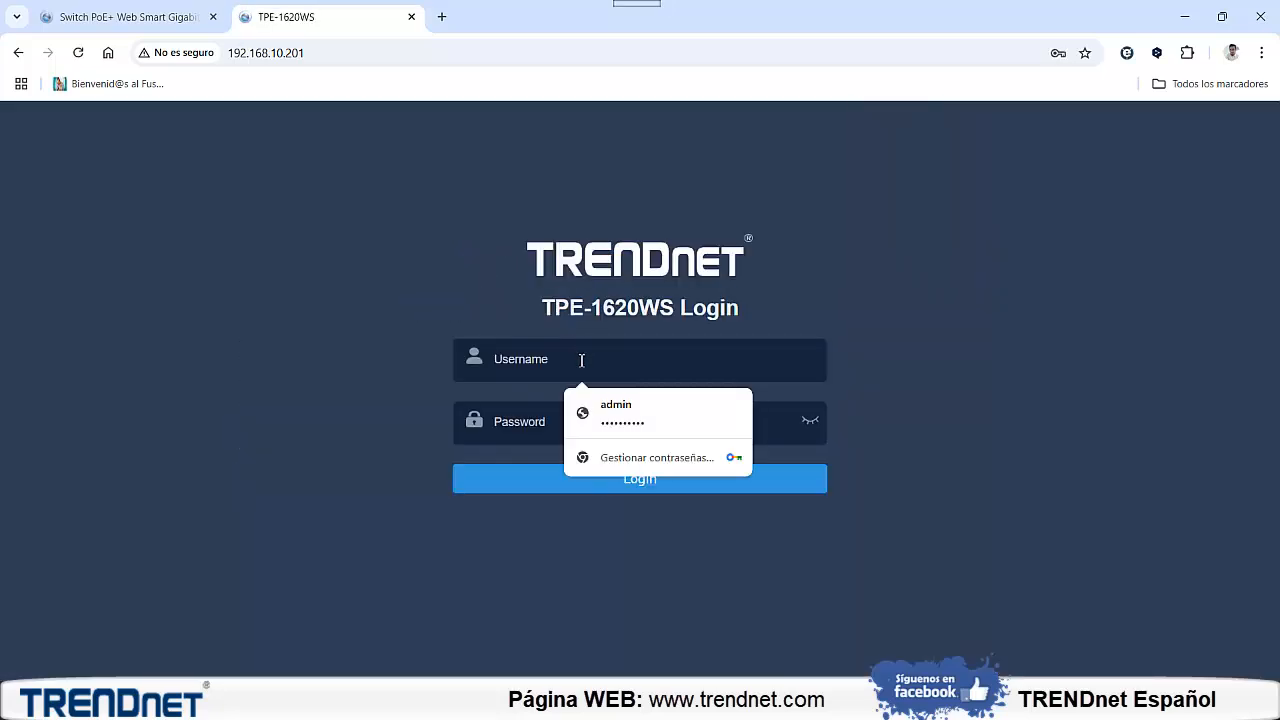
{"action": "type", "text": "admin"}
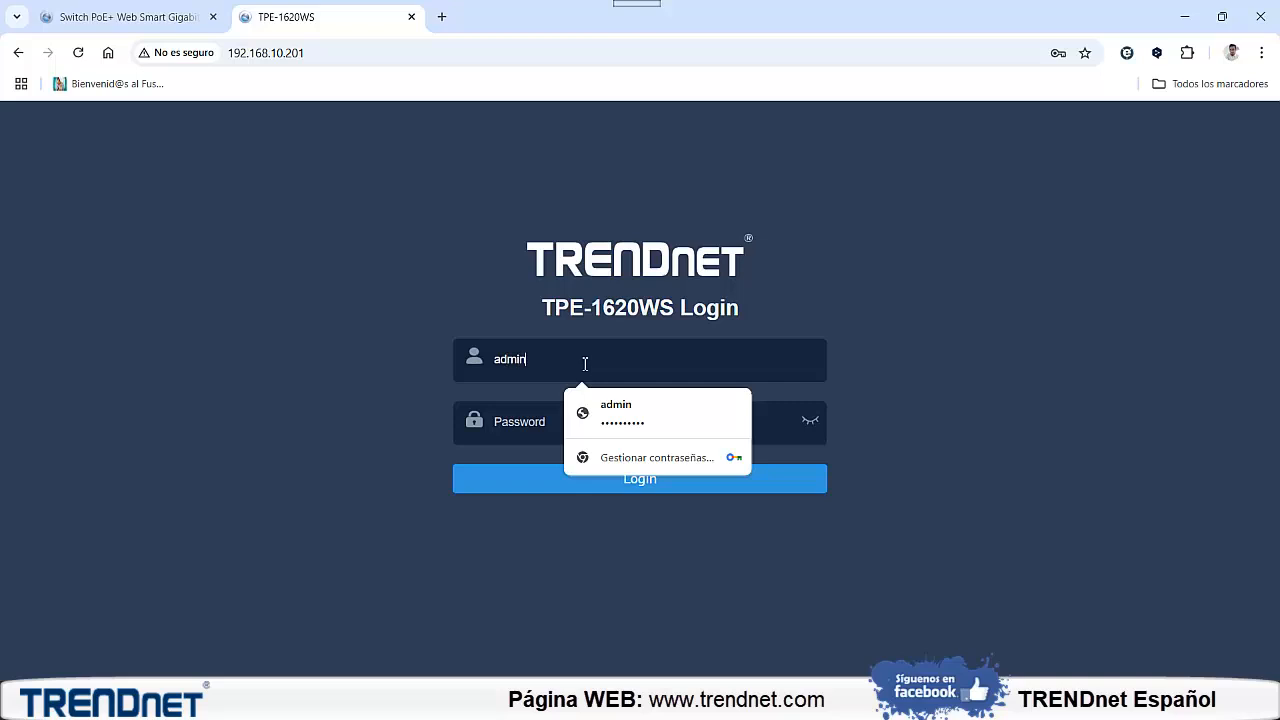
{"action": "key", "text": "Tab"}
{"action": "type", "text": "admin"}
{"action": "key", "text": "Return"}
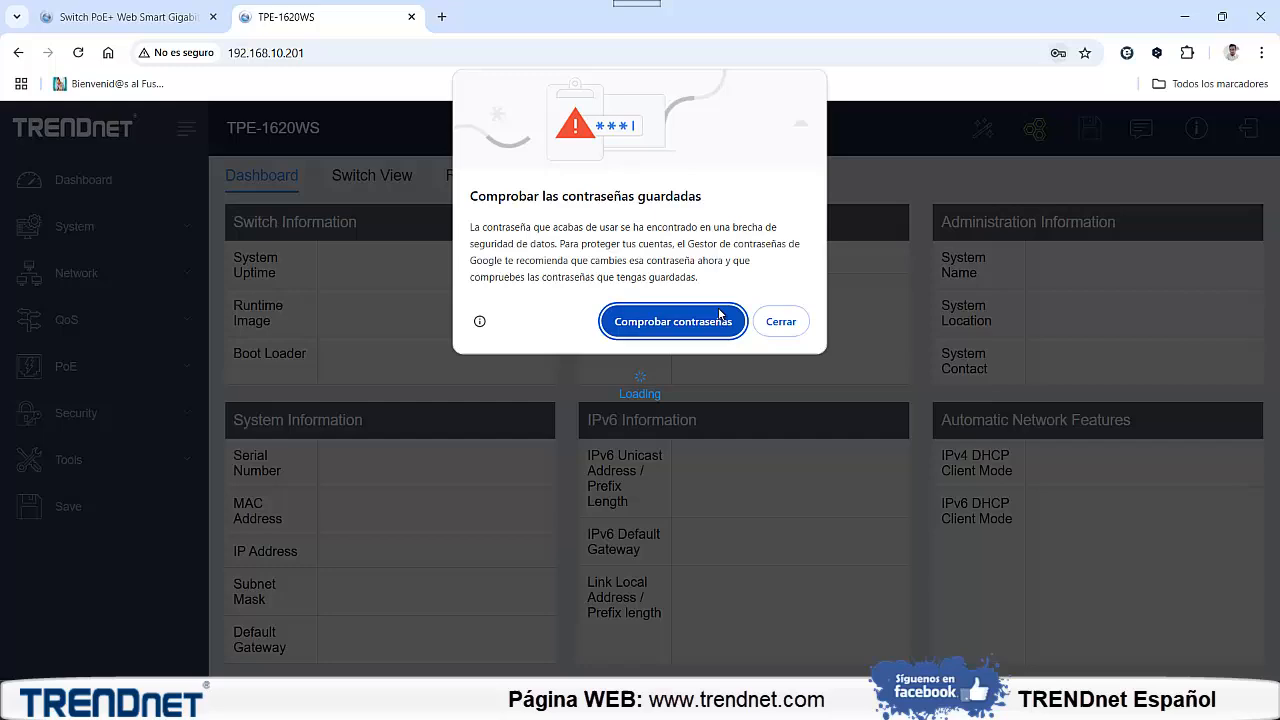
{"action": "left_click", "coordinate": [779, 323]}
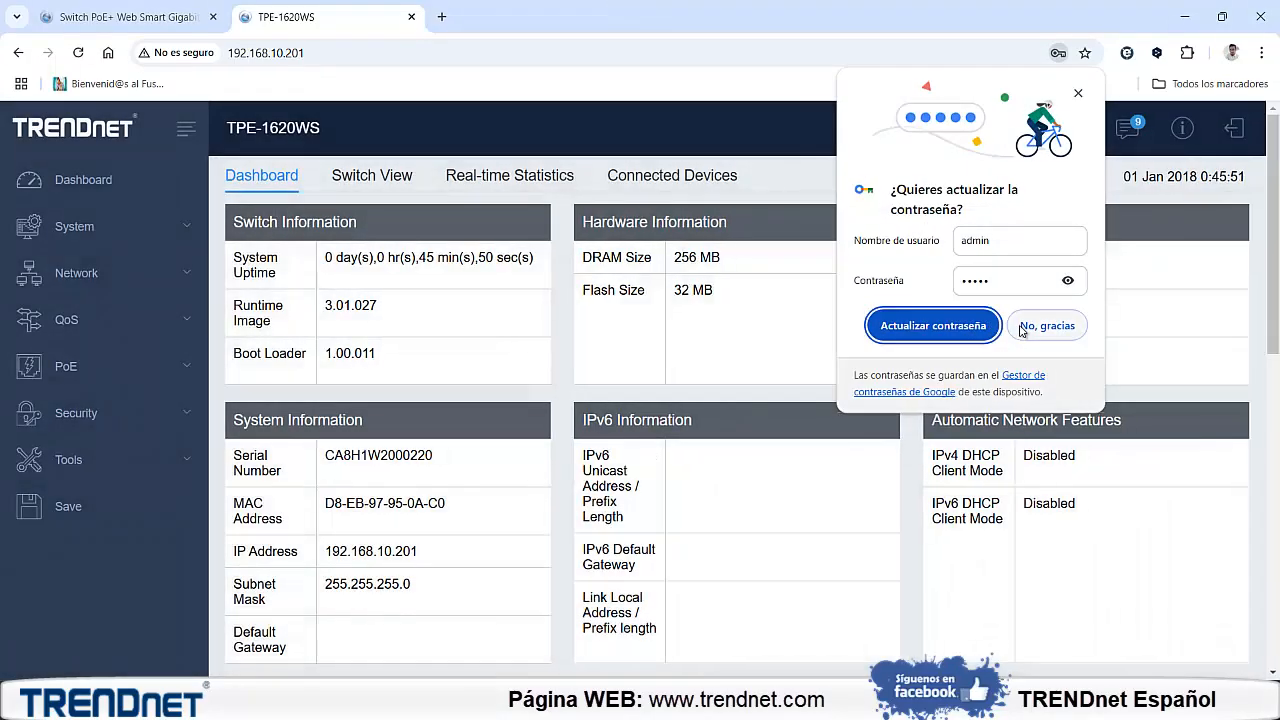
{"action": "left_click", "coordinate": [1046, 326]}
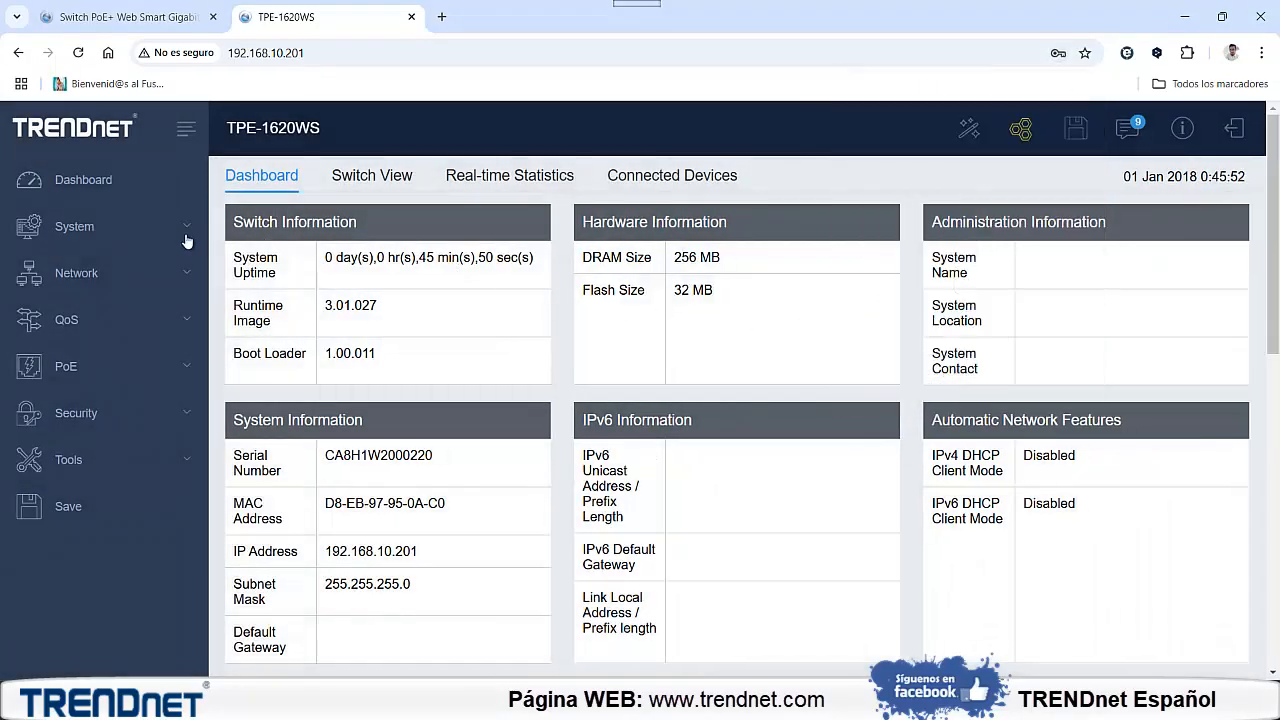
Examine the password change form for the admin account in the administration settings, then return to the dashboard
{"action": "left_click", "coordinate": [118, 232]}
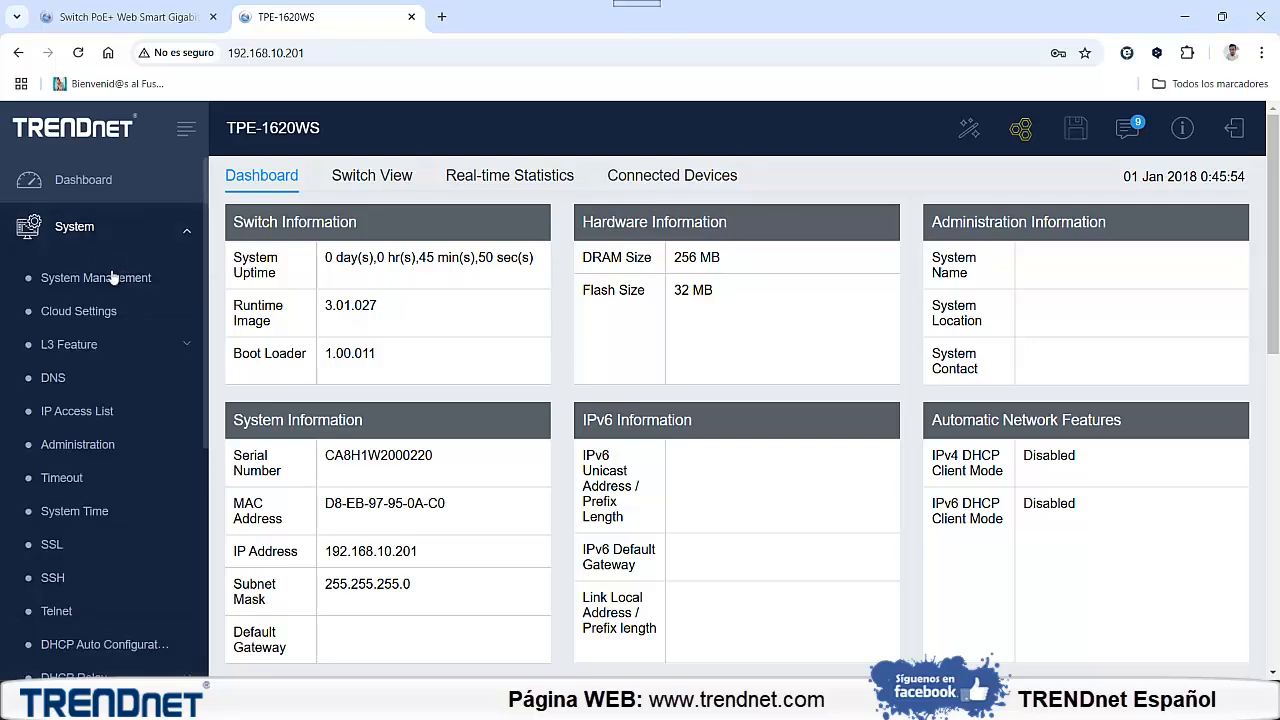
{"action": "scroll", "coordinate": [116, 308], "scroll_direction": "down", "scroll_amount": 2}
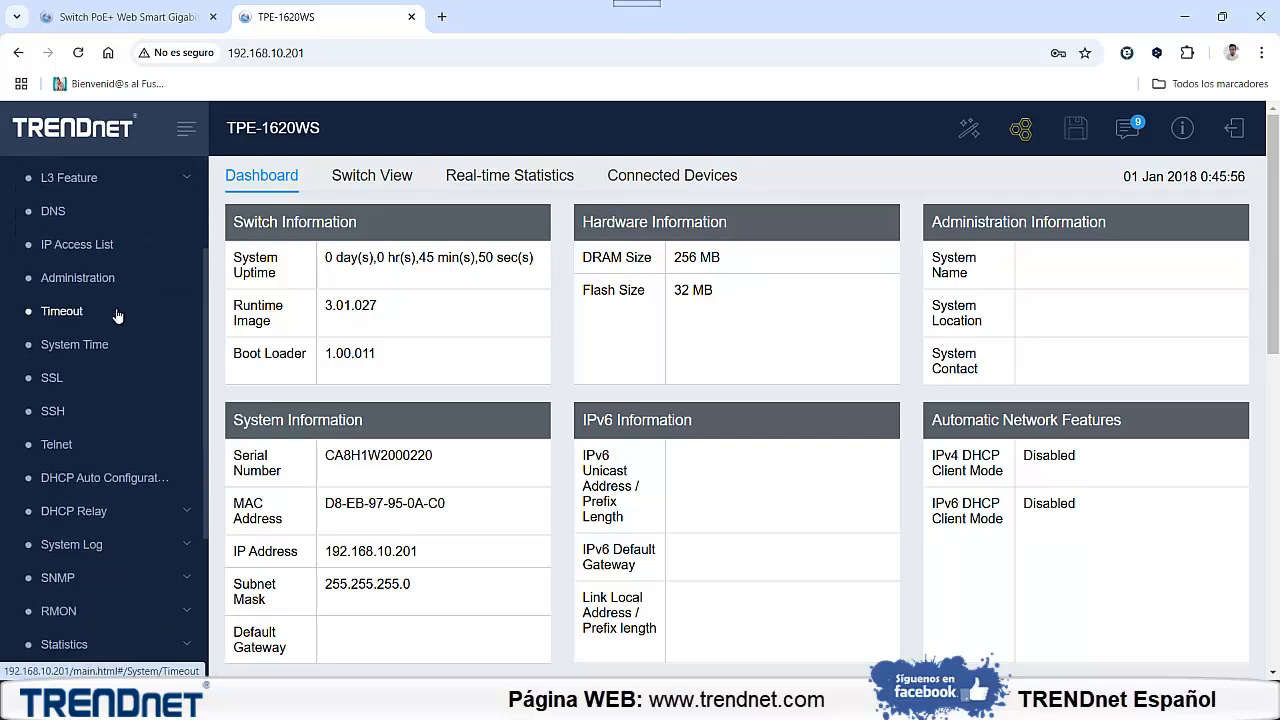
{"action": "scroll", "coordinate": [118, 315], "scroll_direction": "down", "scroll_amount": 1}
{"action": "scroll", "coordinate": [120, 320], "scroll_direction": "up", "scroll_amount": 1}
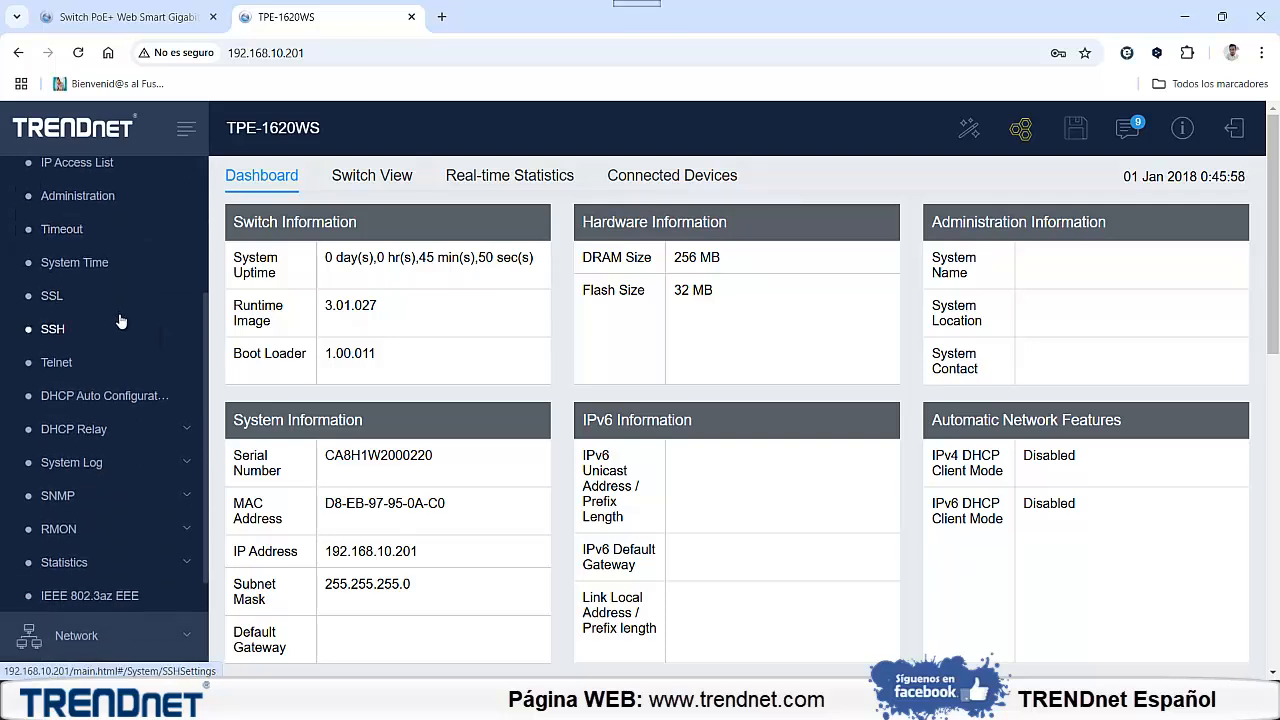
{"action": "left_click", "coordinate": [88, 280]}
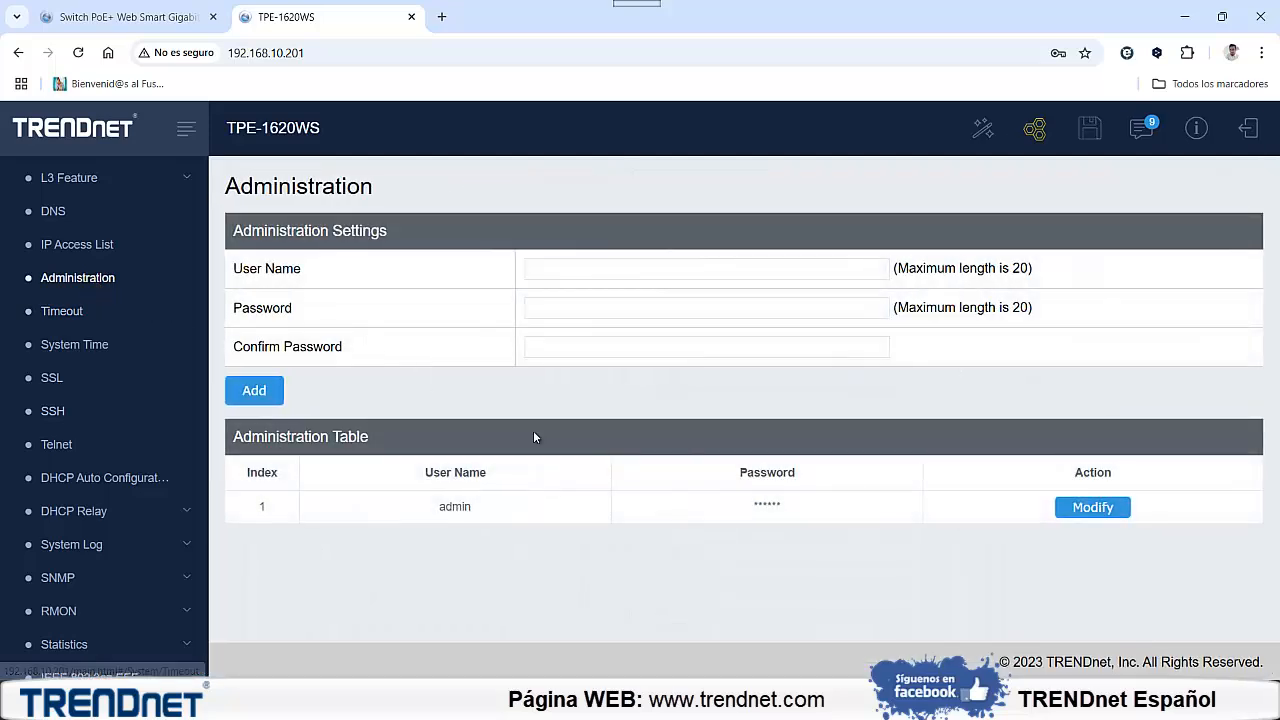
{"action": "left_click", "coordinate": [1068, 510]}
{"action": "left_click", "coordinate": [549, 350]}
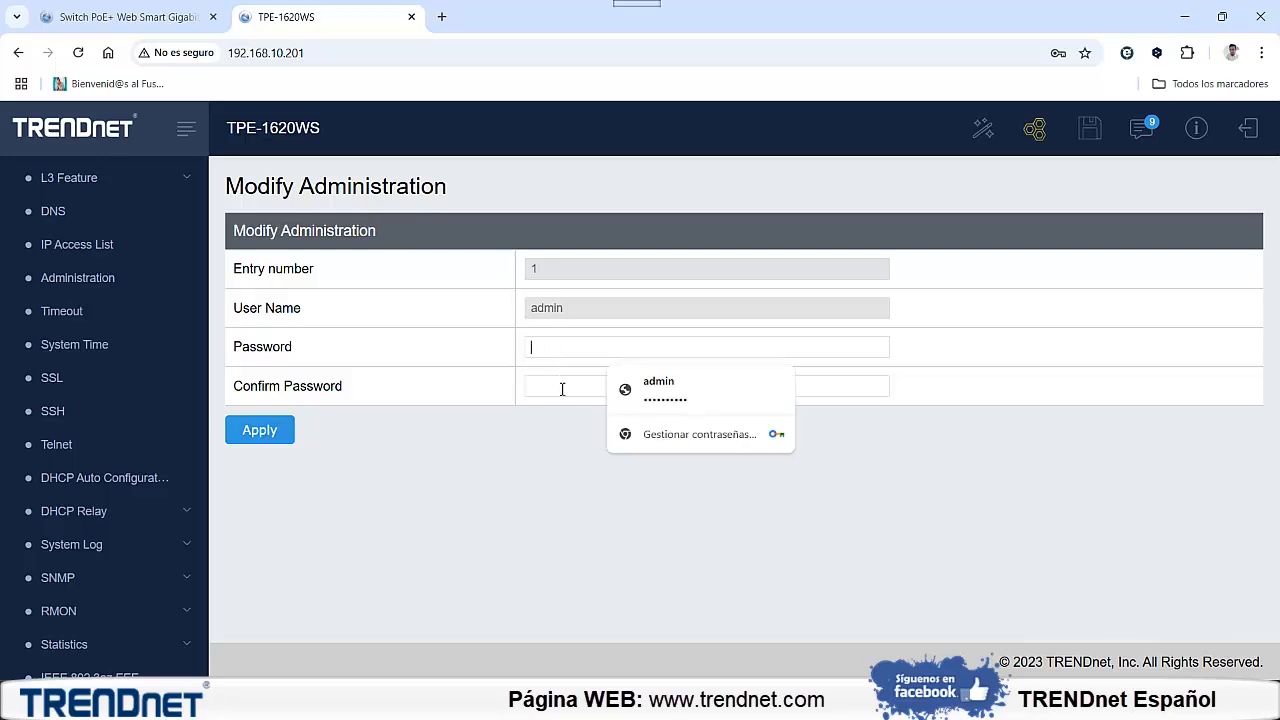
{"action": "left_click", "coordinate": [544, 388]}
{"action": "scroll", "coordinate": [150, 280], "scroll_direction": "up", "scroll_amount": 3}
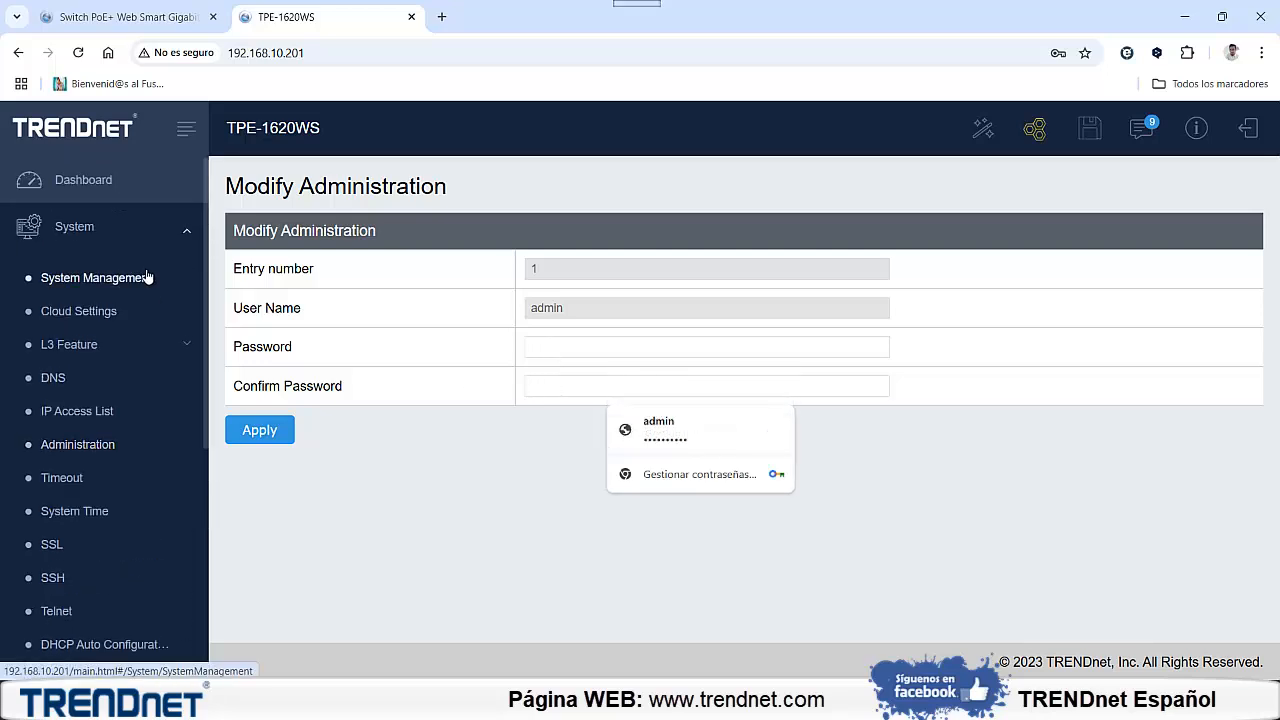
{"action": "left_click", "coordinate": [95, 193]}
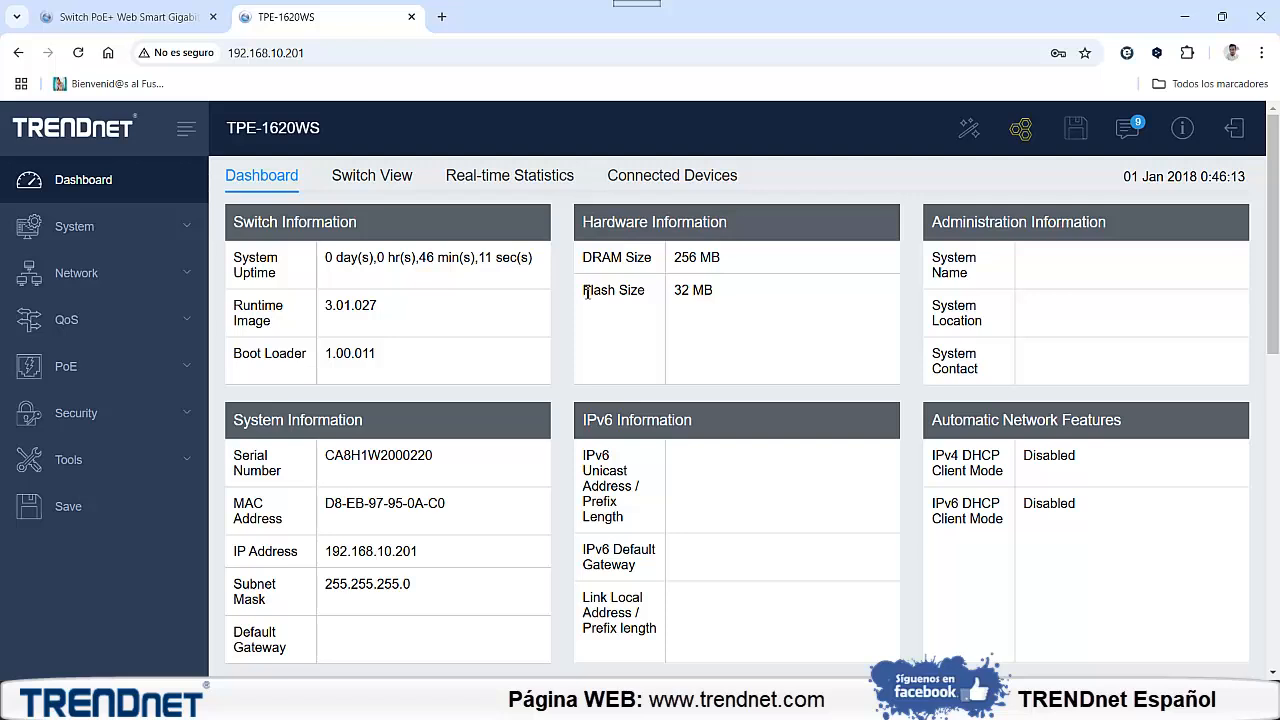
Highlight the DRAM Size entry in the hardware information, then save the switch's current configuration
{"action": "left_click_drag", "start_coordinate": [587, 262], "coordinate": [648, 264]}
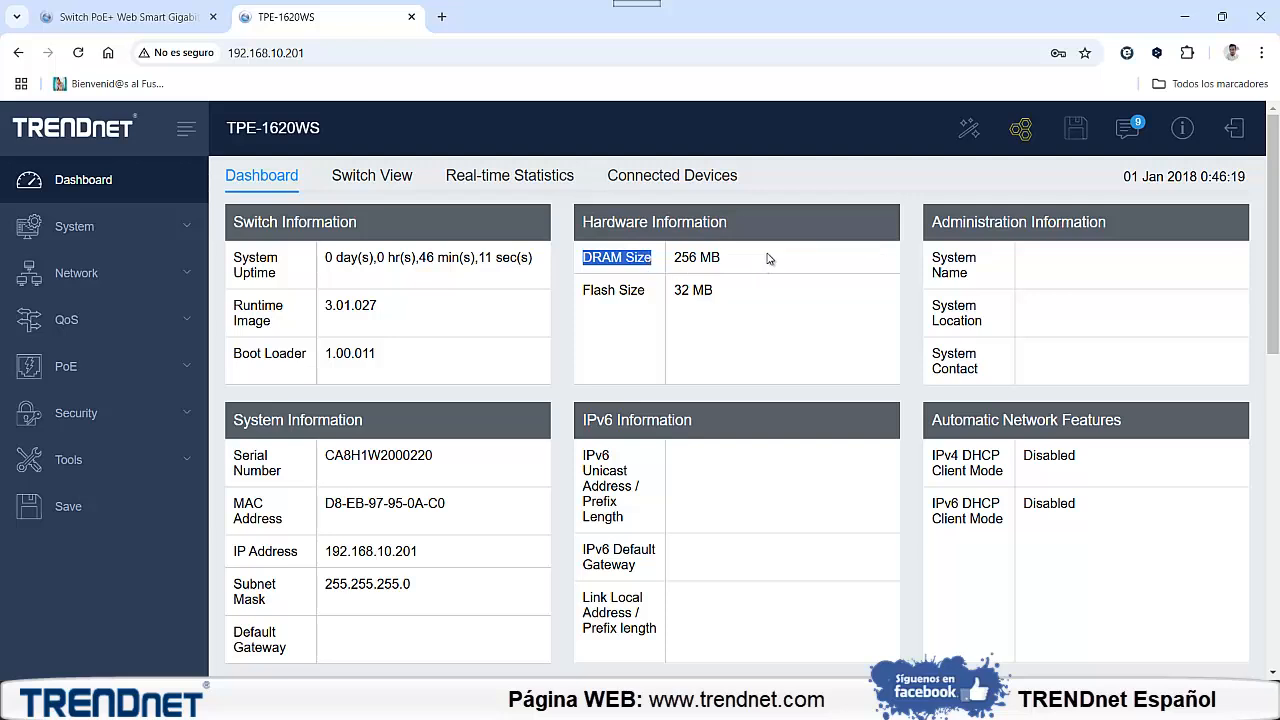
{"action": "left_click", "coordinate": [910, 237]}
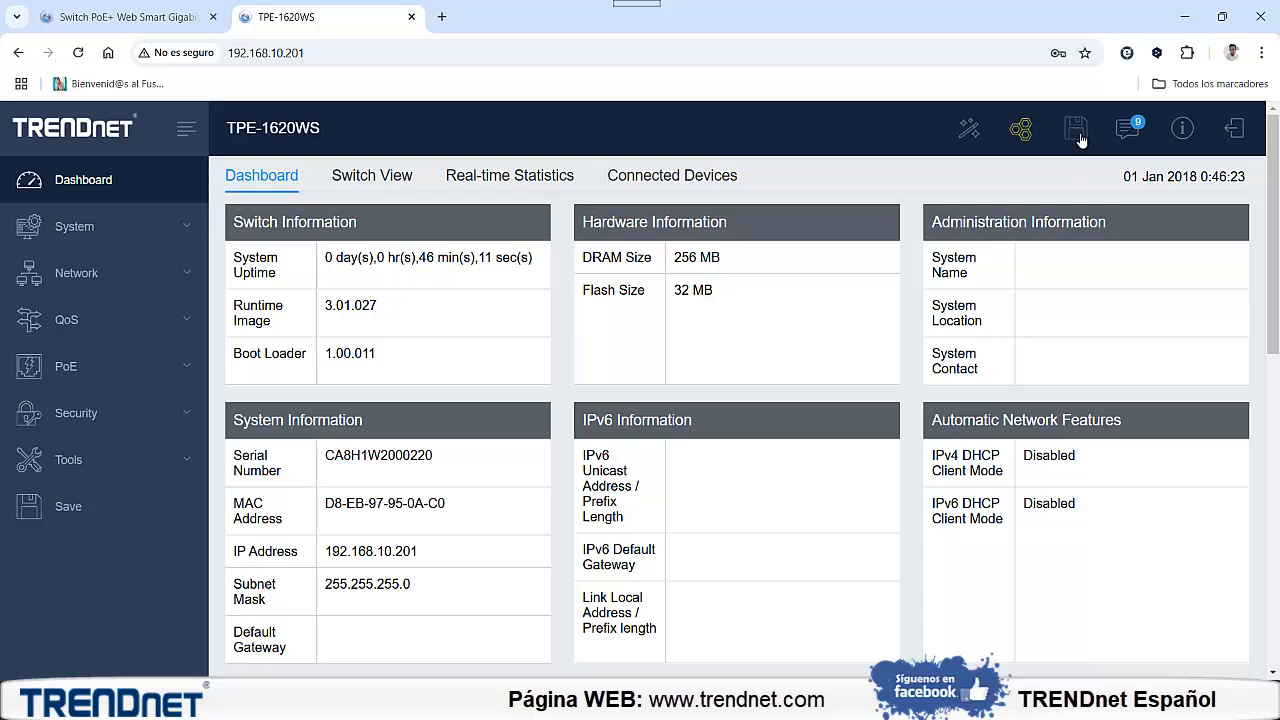
{"action": "left_click", "coordinate": [57, 508]}
{"action": "left_click", "coordinate": [1075, 128]}
Open the network's Tagged VLAN settings and enter VLAN ID 20 with the name camaras
{"action": "left_click", "coordinate": [120, 287]}
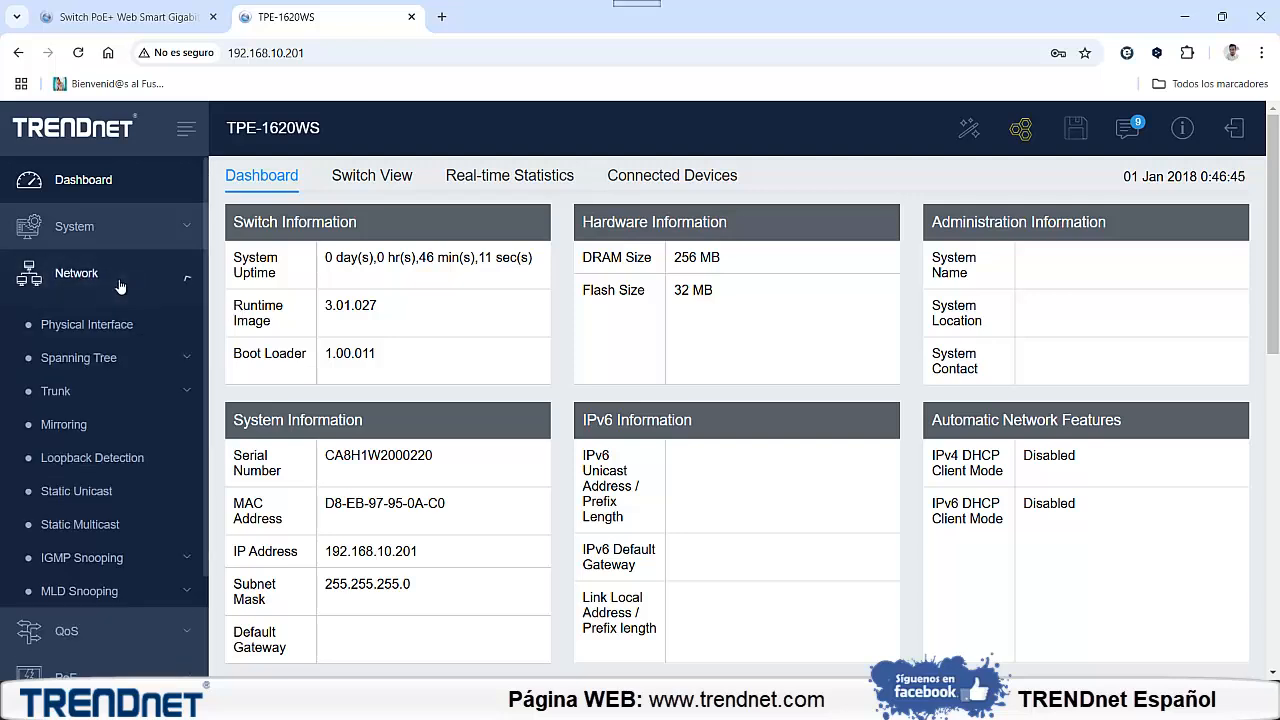
{"action": "scroll", "coordinate": [120, 310], "scroll_direction": "down", "scroll_amount": 3}
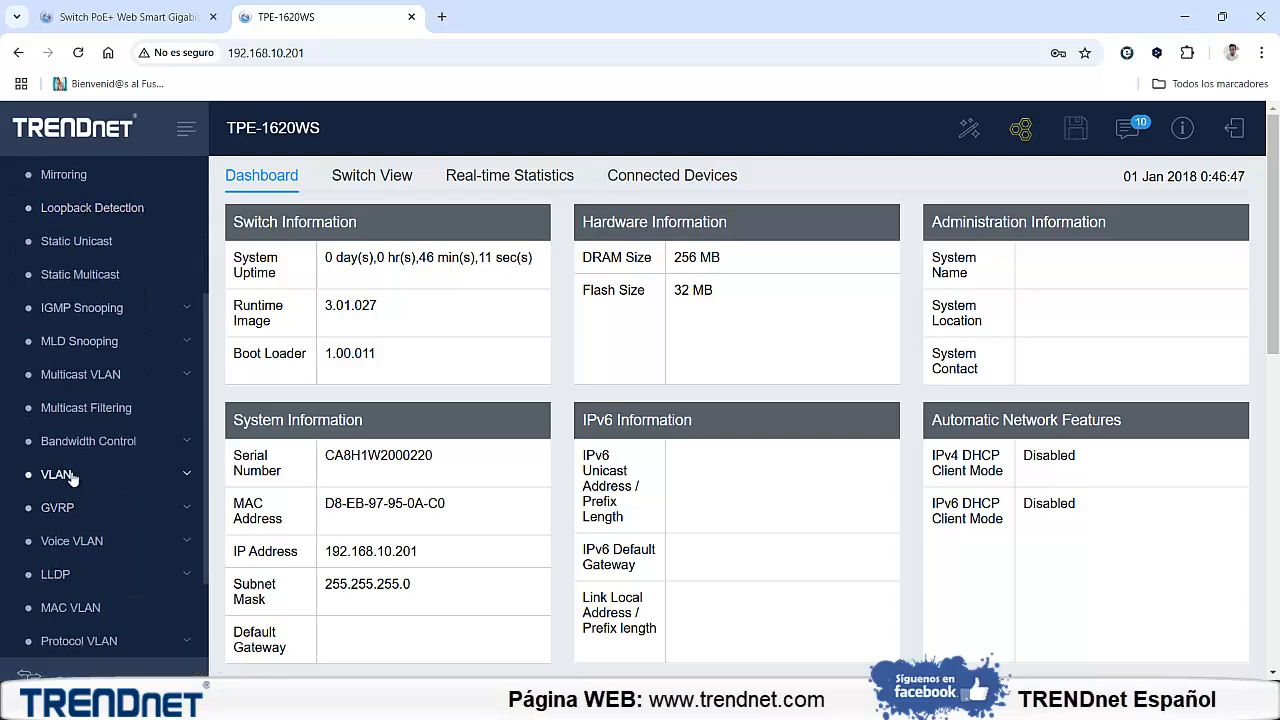
{"action": "left_click", "coordinate": [72, 478]}
{"action": "left_click", "coordinate": [94, 512]}
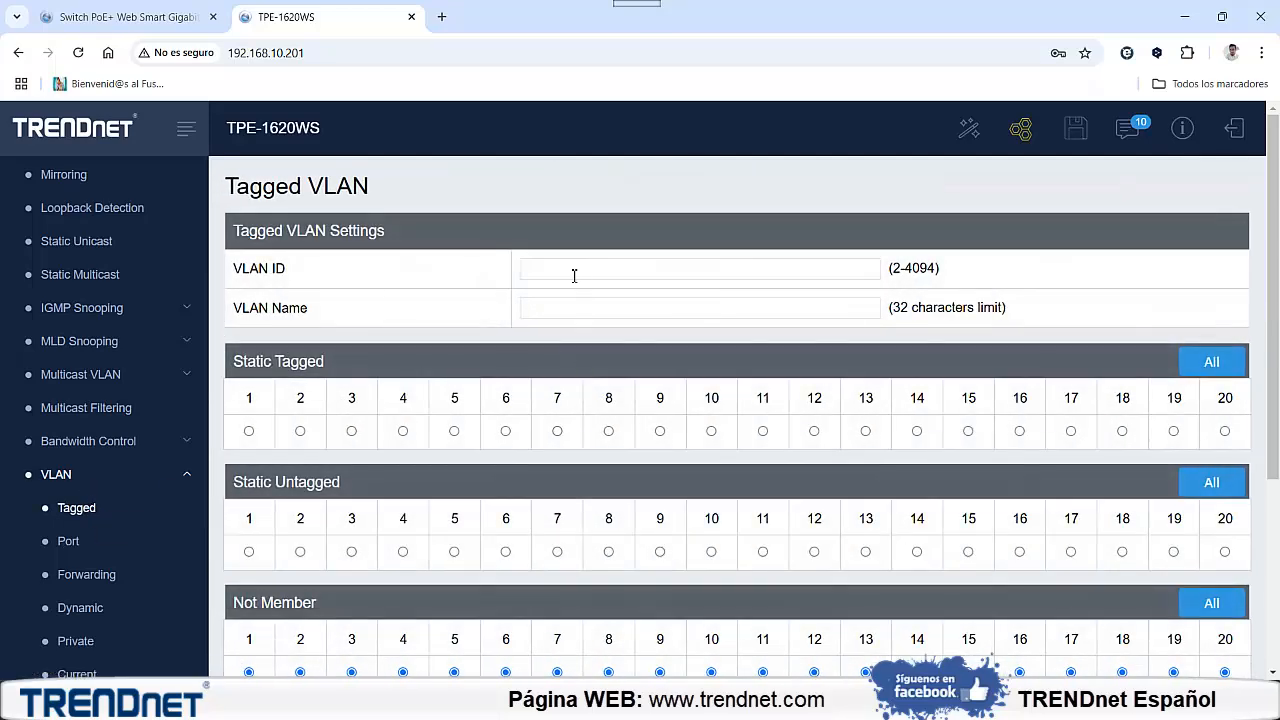
{"action": "left_click", "coordinate": [574, 276]}
{"action": "left_click_drag", "start_coordinate": [938, 271], "coordinate": [857, 271]}
{"action": "left_click", "coordinate": [617, 271]}
Switch to the Excel network plan, check the TPE-1620WS tagged ports for VLANs 20, 30 and 40, and return to the switch page
{"action": "left_click", "coordinate": [886, 600]}
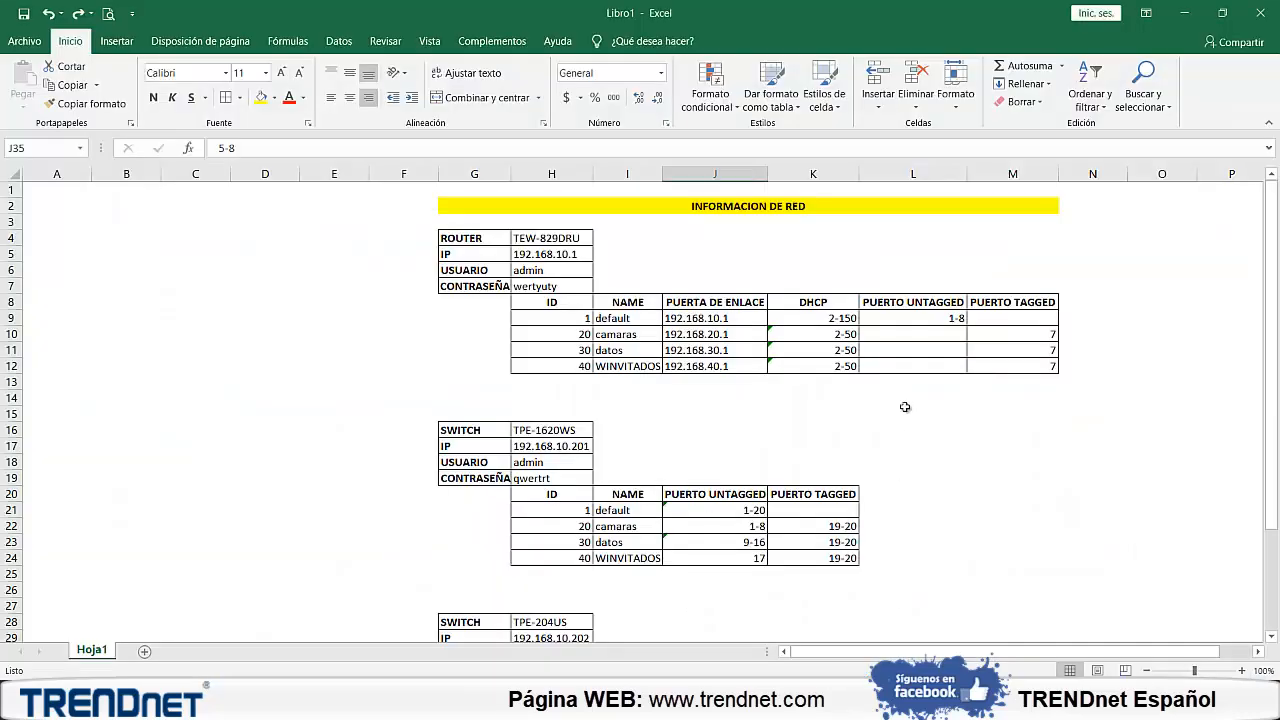
{"action": "left_click", "coordinate": [837, 528]}
{"action": "left_click", "coordinate": [835, 544]}
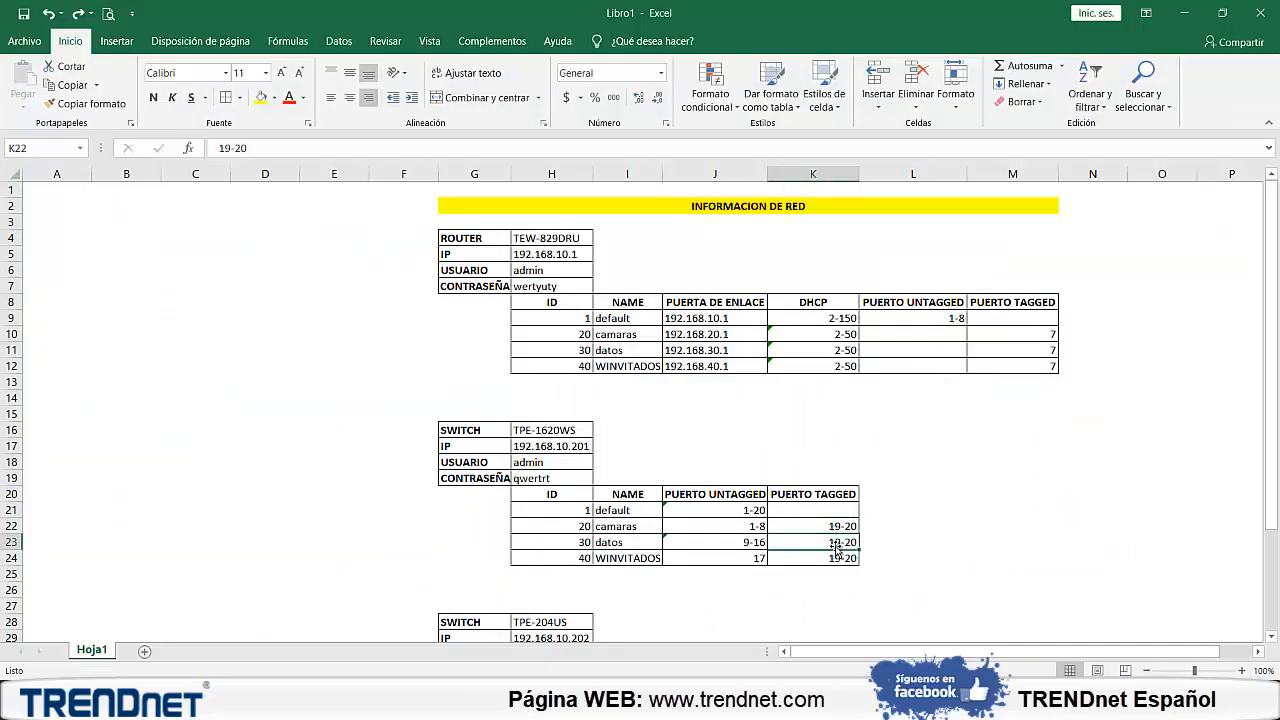
{"action": "left_click", "coordinate": [832, 560]}
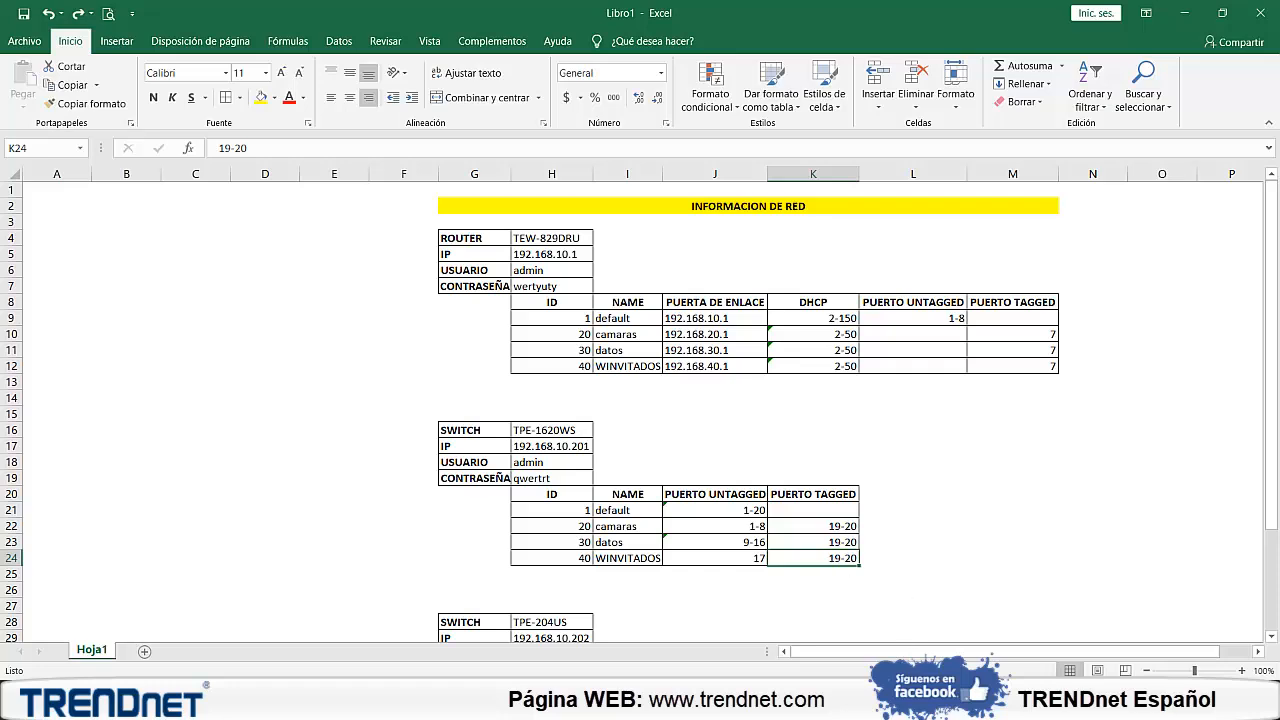
{"action": "left_click", "coordinate": [1182, 15]}
Make ports 19 and 20 static tagged members of VLAN 20 and highlight the Tagged heading
{"action": "left_click", "coordinate": [1174, 431]}
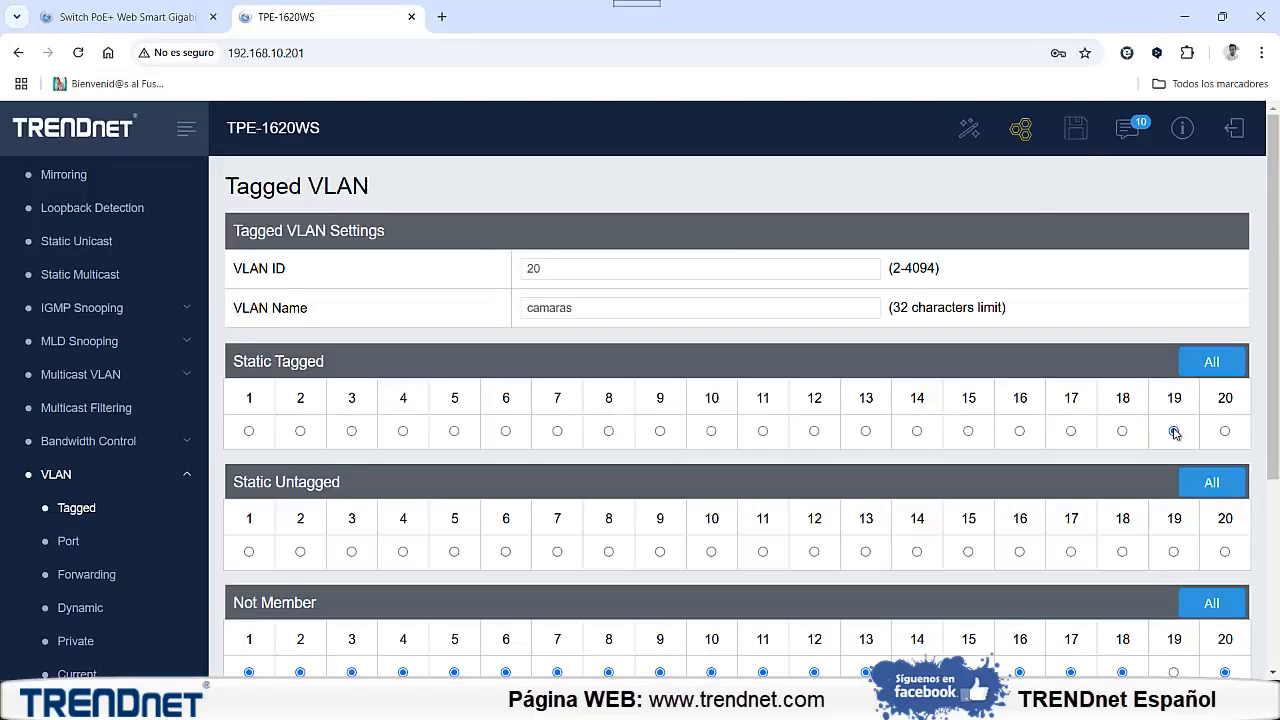
{"action": "left_click", "coordinate": [1225, 431]}
{"action": "double_click", "coordinate": [303, 364]}
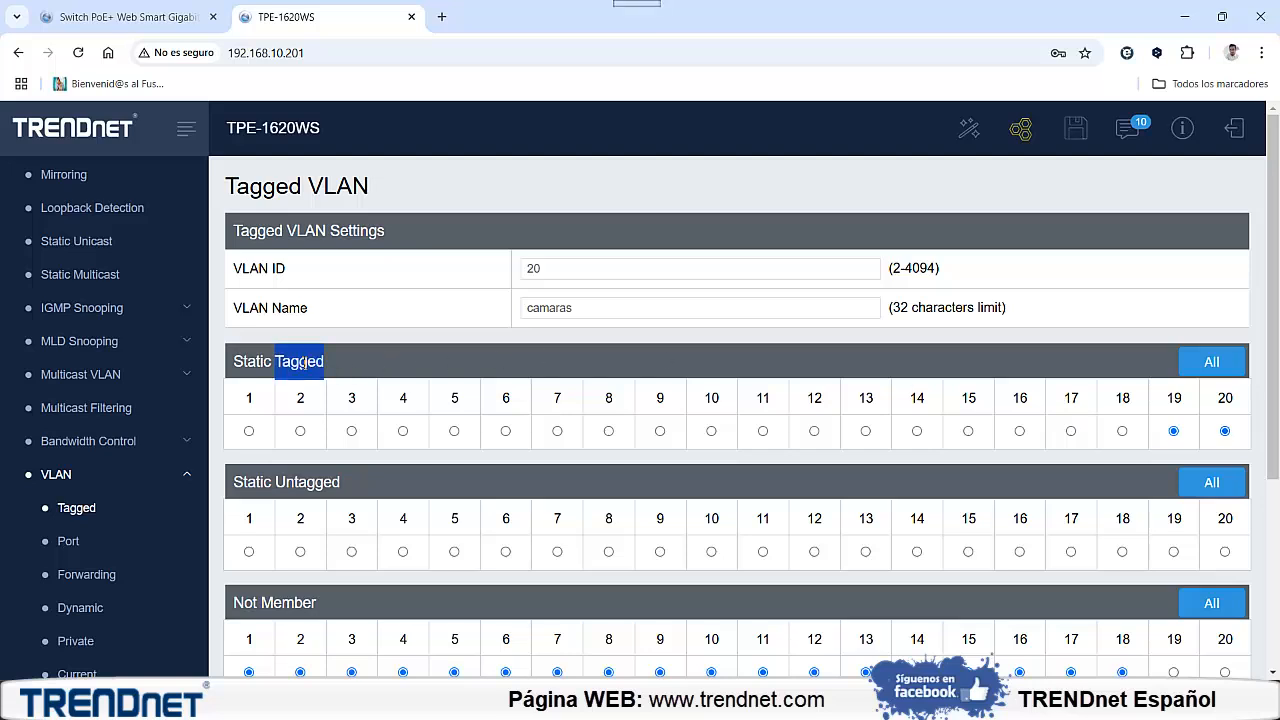
Make ports 1 to 8 static untagged members of VLAN 20 and apply the new VLAN
{"action": "left_click", "coordinate": [250, 553]}
{"action": "left_click", "coordinate": [300, 552]}
{"action": "left_click", "coordinate": [352, 553]}
{"action": "left_click", "coordinate": [403, 552]}
{"action": "left_click", "coordinate": [455, 552]}
{"action": "left_click", "coordinate": [506, 552]}
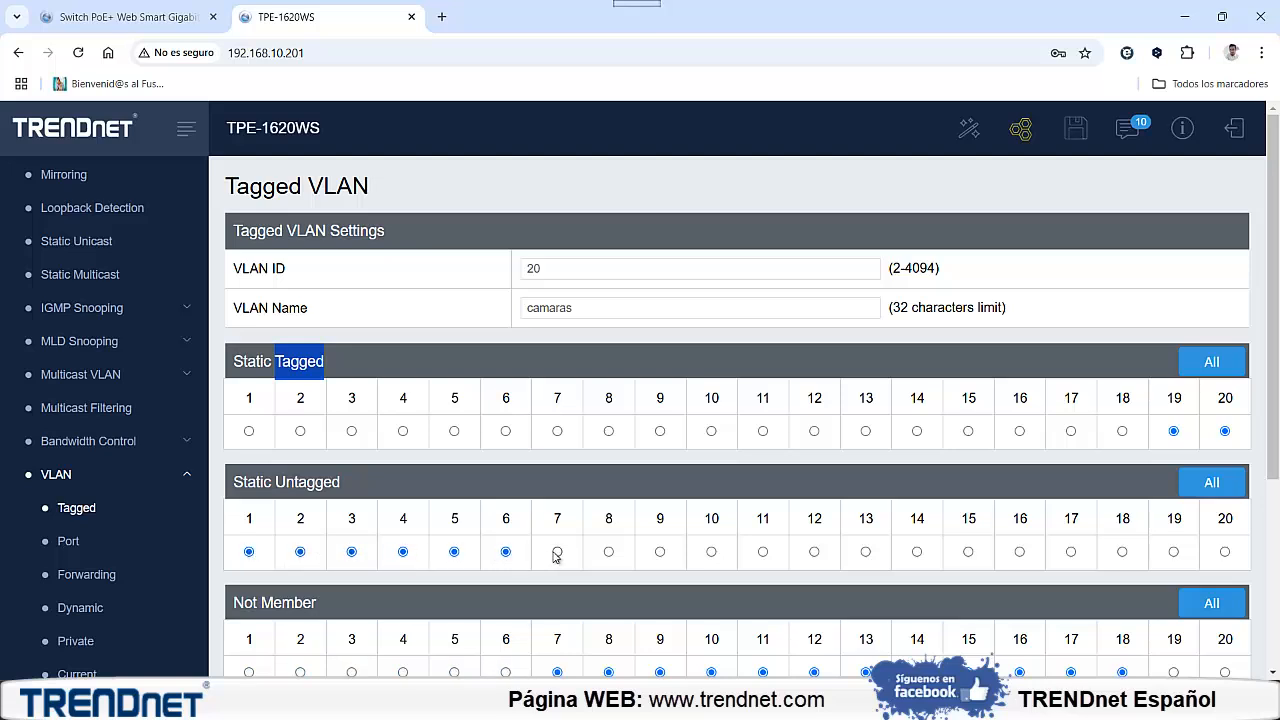
{"action": "left_click", "coordinate": [557, 552]}
{"action": "left_click", "coordinate": [608, 552]}
{"action": "scroll", "coordinate": [686, 543], "scroll_direction": "down", "scroll_amount": 3}
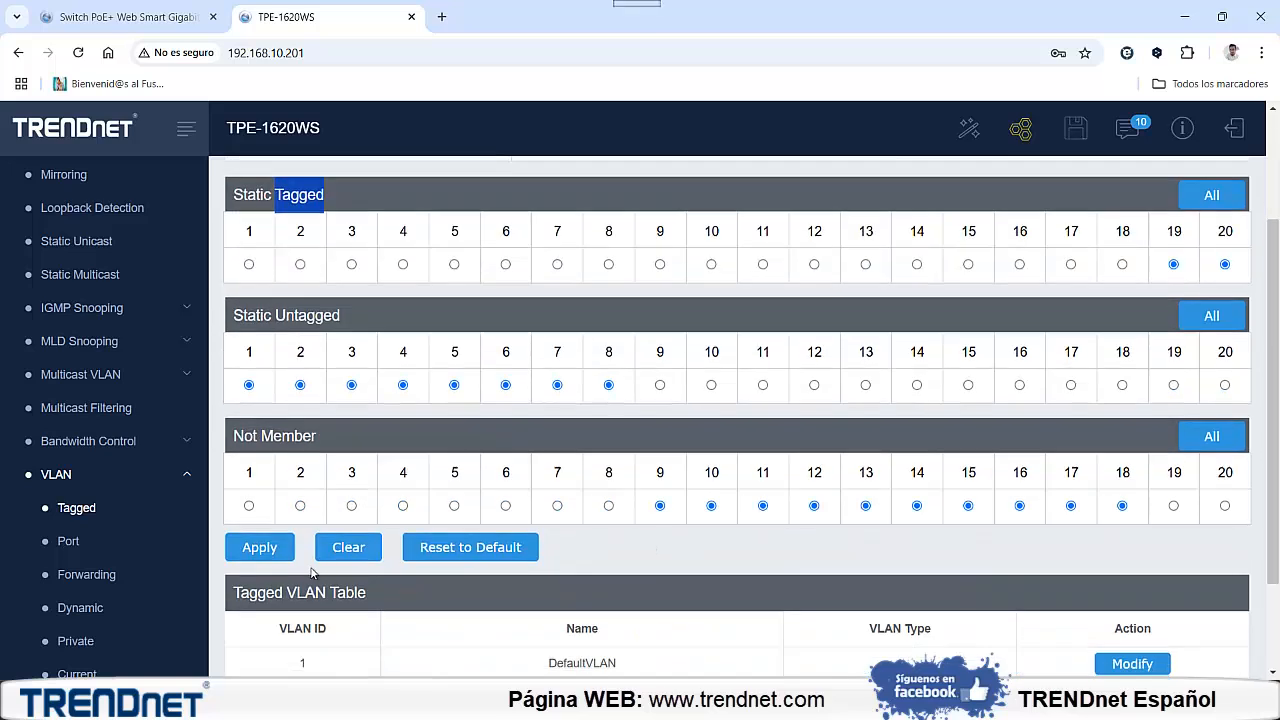
{"action": "left_click", "coordinate": [265, 552]}
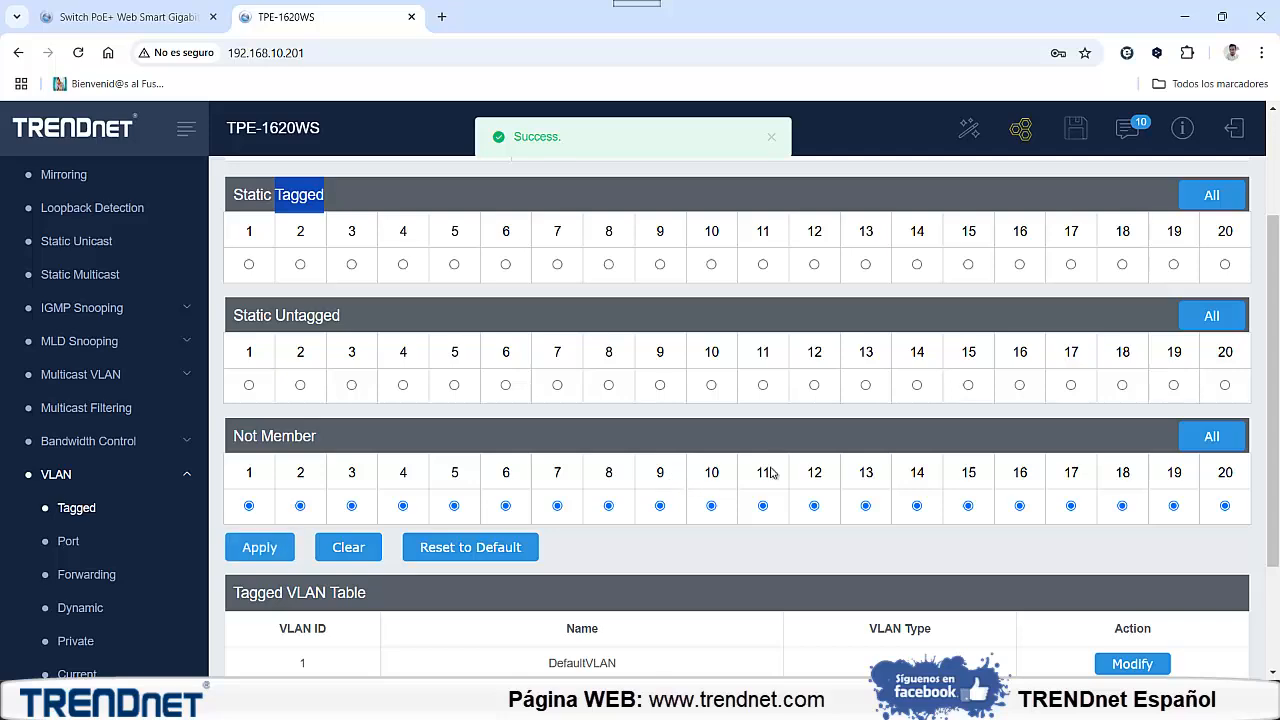
Enter VLAN ID 30 with the name datos and make ports 19 and 20 its static tagged members
{"action": "scroll", "coordinate": [765, 478], "scroll_direction": "down", "scroll_amount": 3}
{"action": "scroll", "coordinate": [520, 494], "scroll_direction": "up", "scroll_amount": 6}
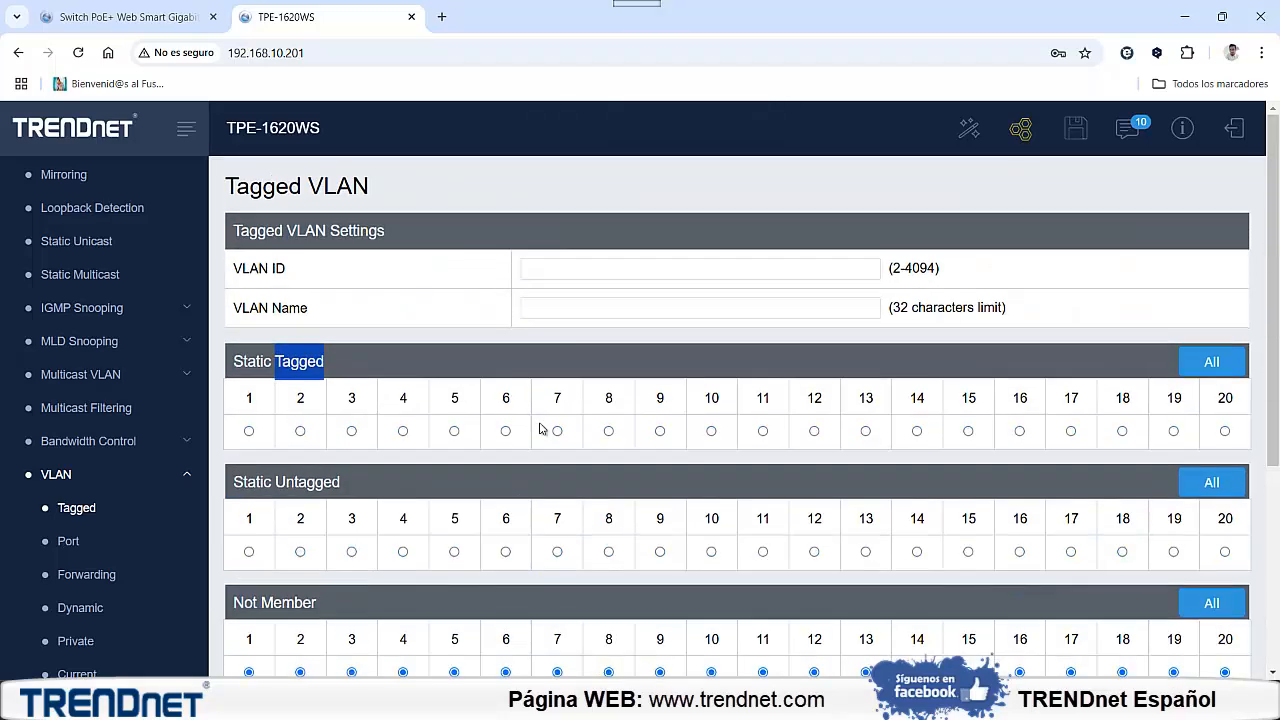
{"action": "left_click", "coordinate": [591, 306]}
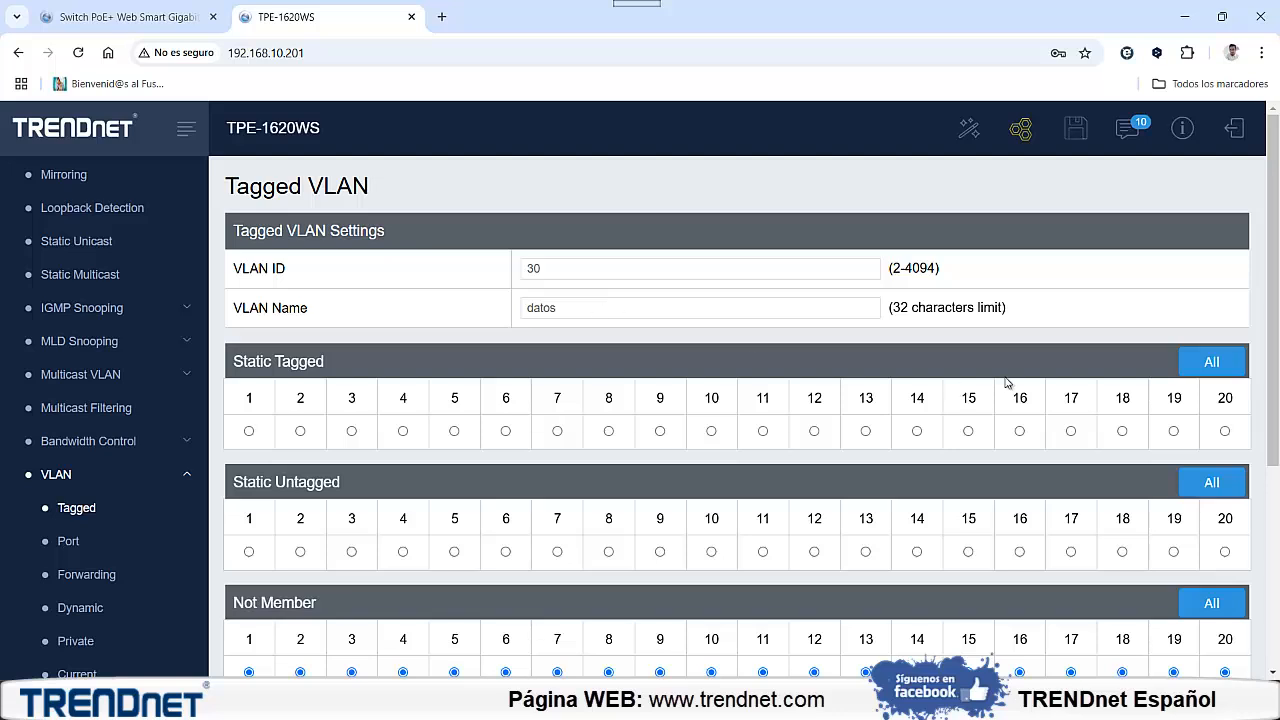
{"action": "left_click", "coordinate": [1173, 431]}
{"action": "left_click", "coordinate": [1225, 431]}
{"action": "left_click_drag", "start_coordinate": [1172, 400], "coordinate": [1222, 402]}
{"action": "left_click", "coordinate": [1184, 404]}
{"action": "double_click", "coordinate": [1177, 401]}
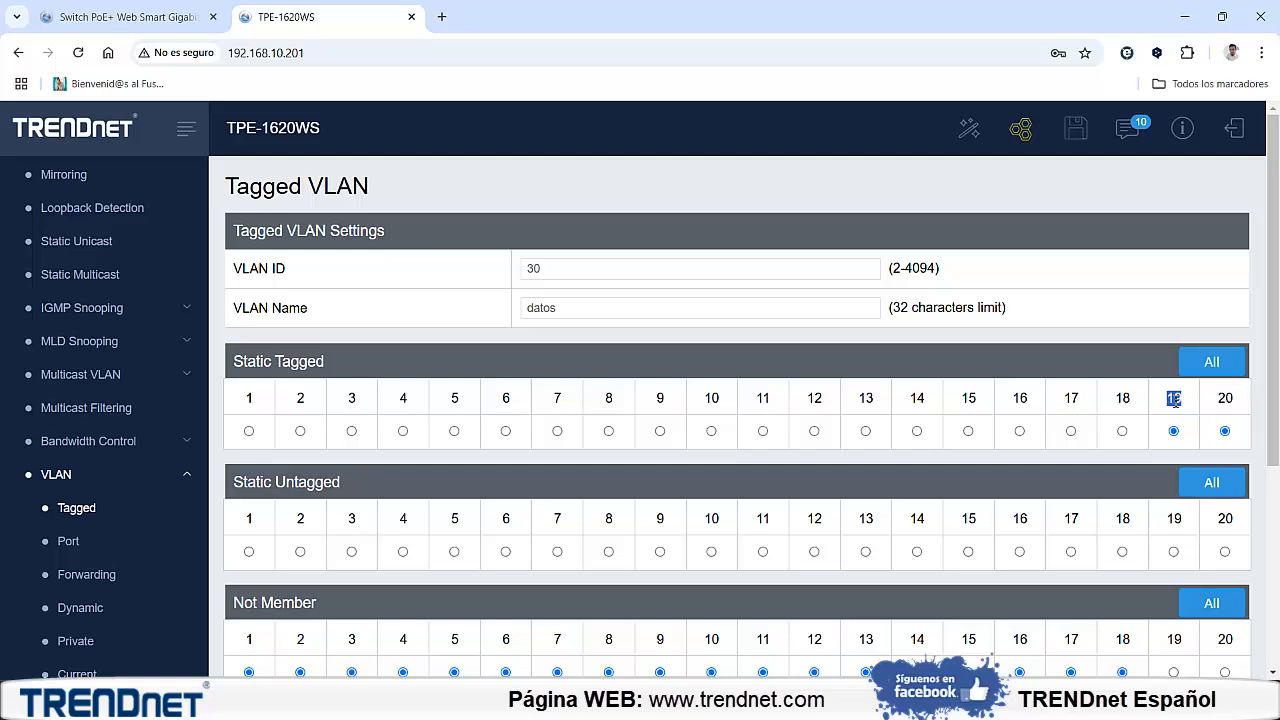
{"action": "double_click", "coordinate": [1225, 401]}
Make ports 9 to 16 static untagged members of VLAN 30 and apply the new VLAN
{"action": "left_click", "coordinate": [660, 553]}
{"action": "left_click", "coordinate": [710, 553]}
{"action": "left_click", "coordinate": [762, 553]}
{"action": "left_click", "coordinate": [814, 552]}
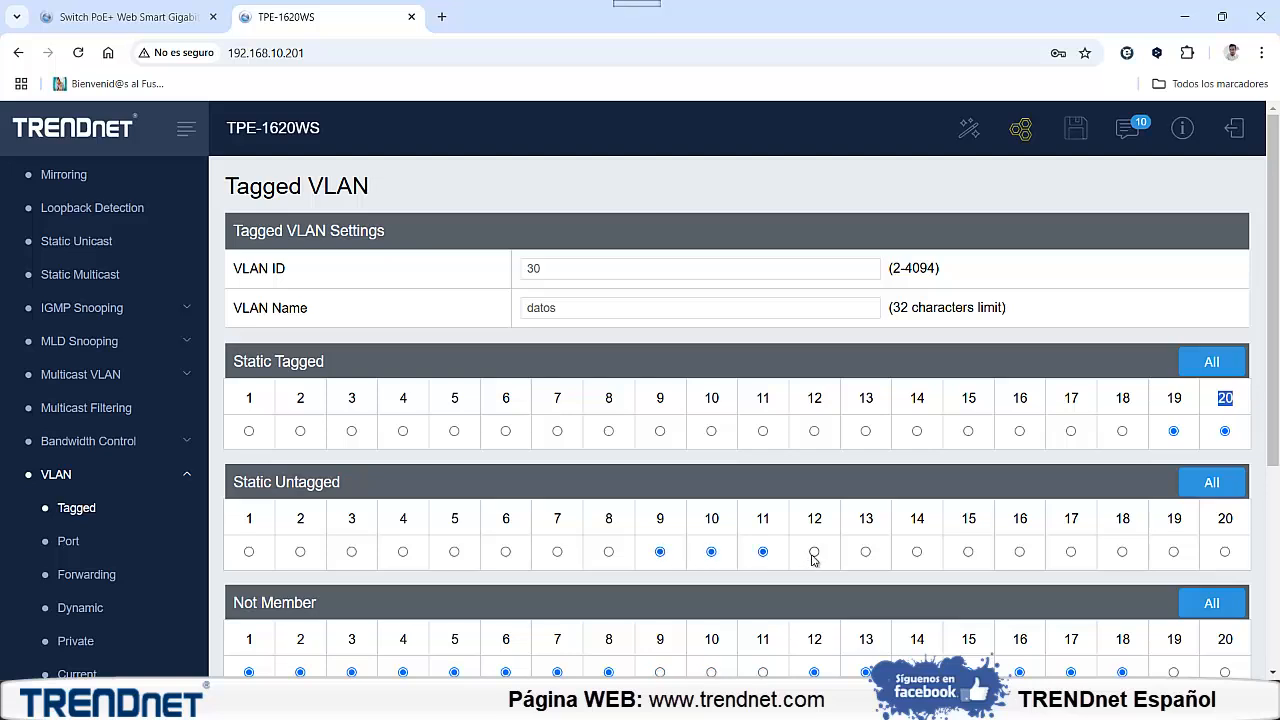
{"action": "left_click", "coordinate": [866, 552]}
{"action": "left_click", "coordinate": [917, 552]}
{"action": "left_click", "coordinate": [968, 552]}
{"action": "left_click", "coordinate": [1019, 552]}
{"action": "scroll", "coordinate": [903, 520], "scroll_direction": "down", "scroll_amount": 1}
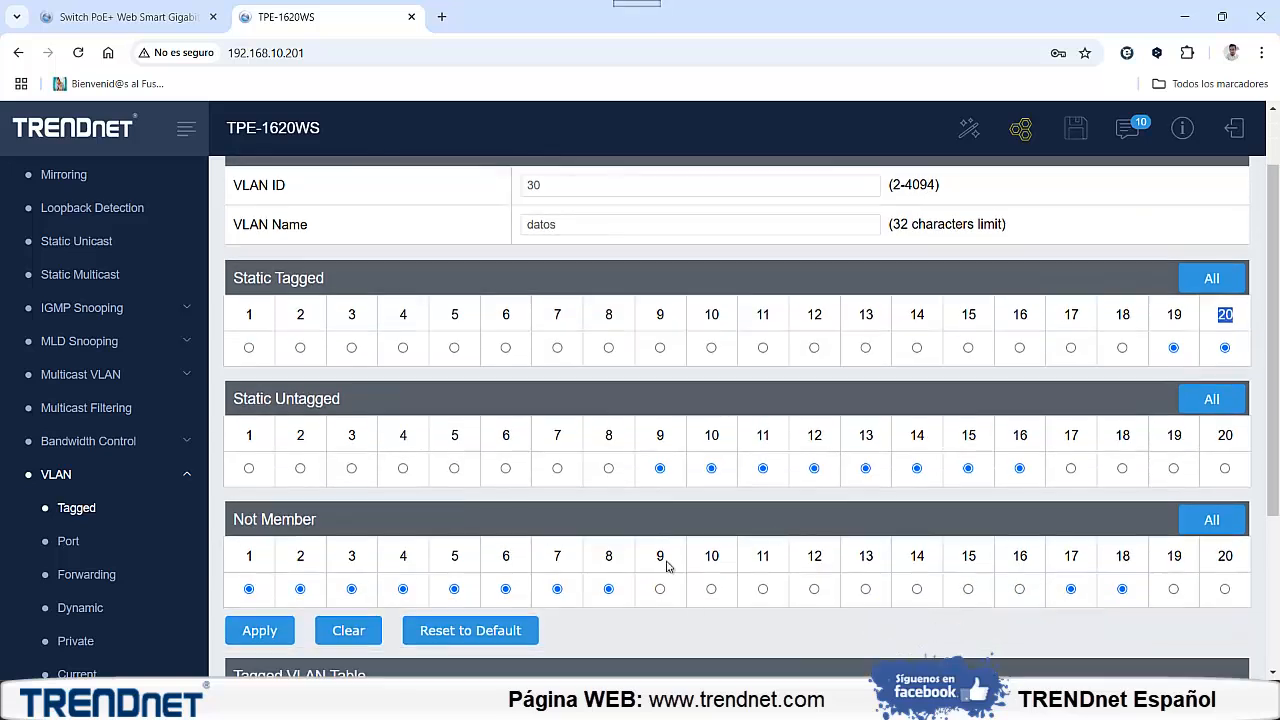
{"action": "left_click", "coordinate": [261, 631]}
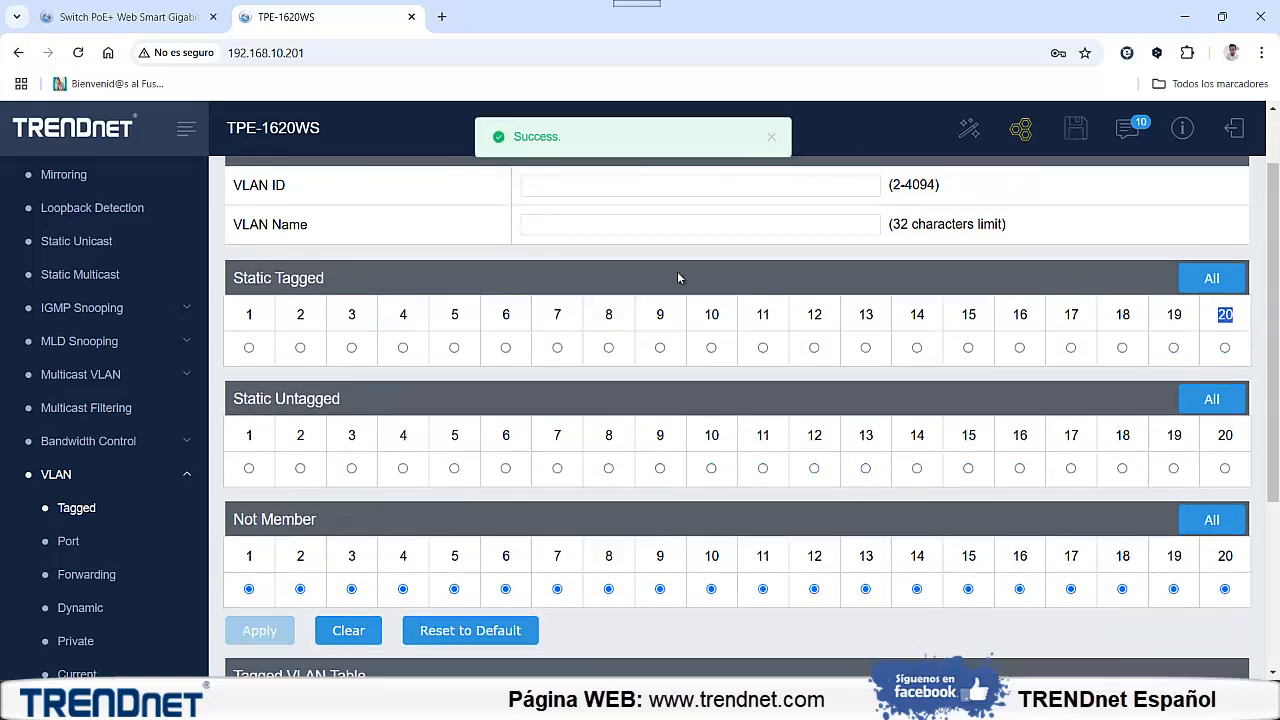
Try to add VLAN ID 30 named WINVITADOS with ports 19 and 20 tagged and port 17 untagged
{"action": "scroll", "coordinate": [597, 229], "scroll_direction": "up", "scroll_amount": 1}
{"action": "left_click", "coordinate": [583, 274]}
{"action": "type", "text": "30"}
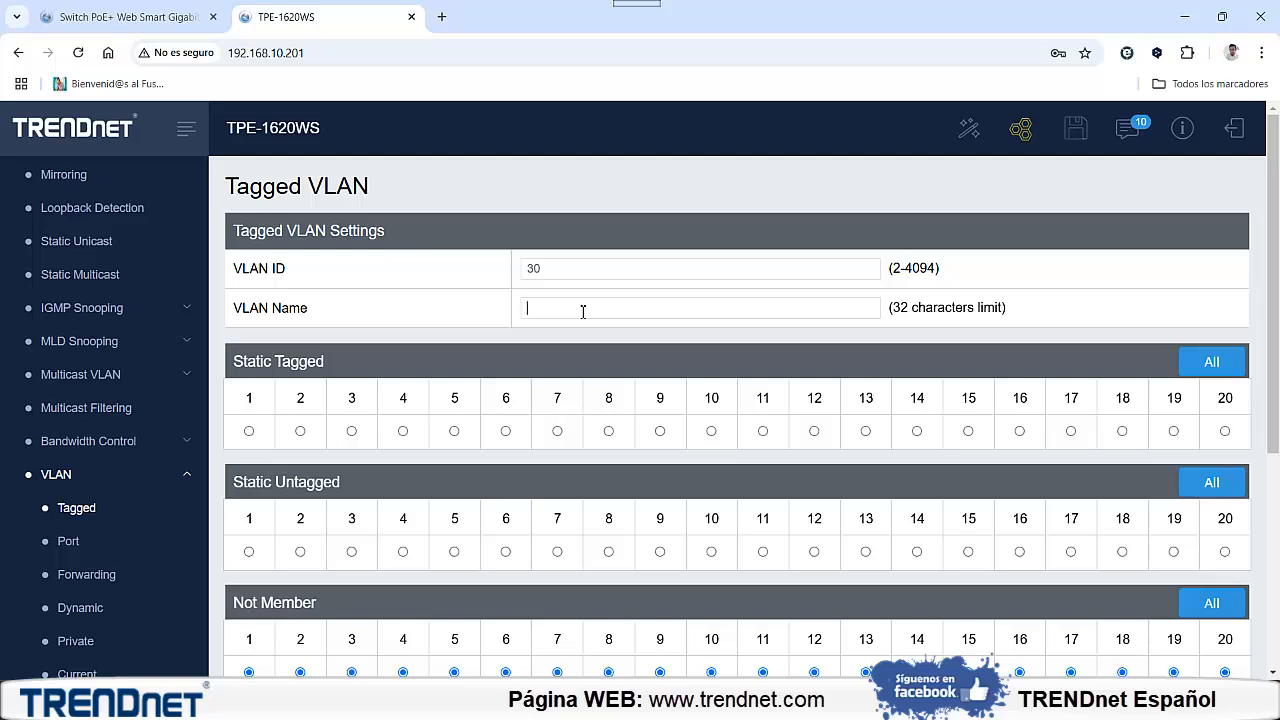
{"action": "left_click", "coordinate": [583, 311]}
{"action": "type", "text": "WINVITADOS"}
{"action": "left_click", "coordinate": [1174, 431]}
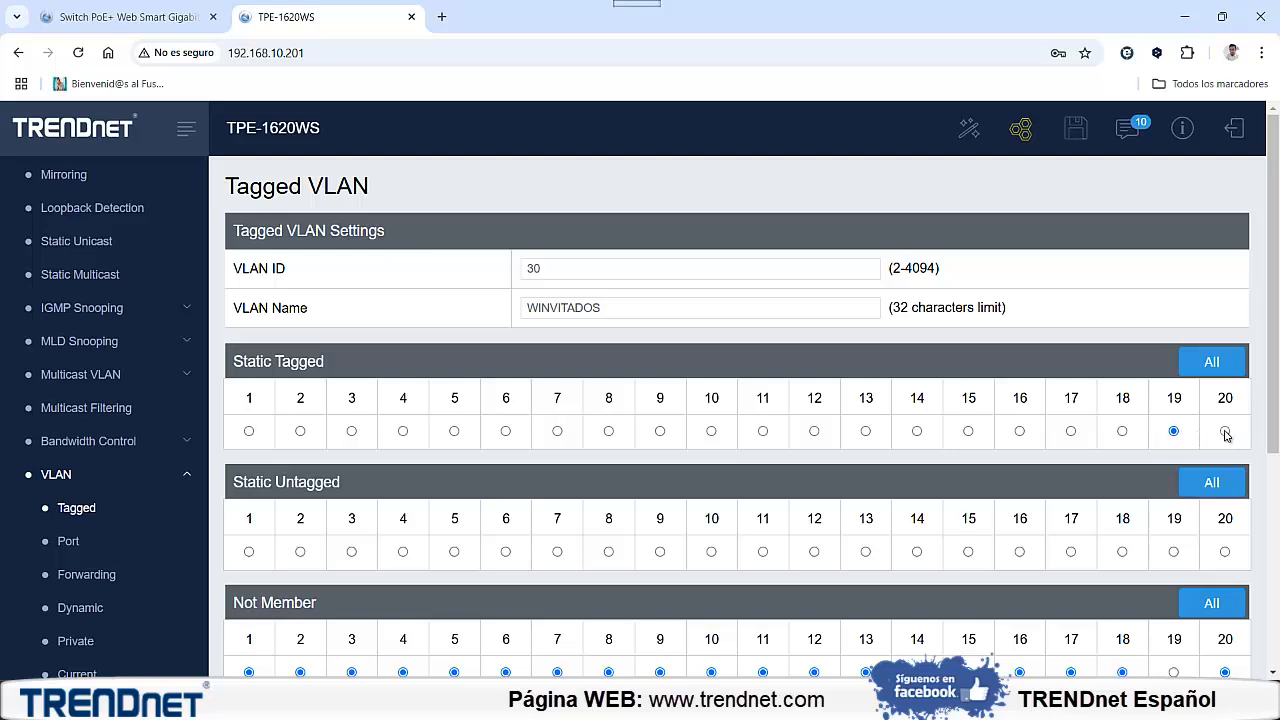
{"action": "left_click", "coordinate": [1225, 431]}
{"action": "scroll", "coordinate": [1015, 425], "scroll_direction": "down", "scroll_amount": 1}
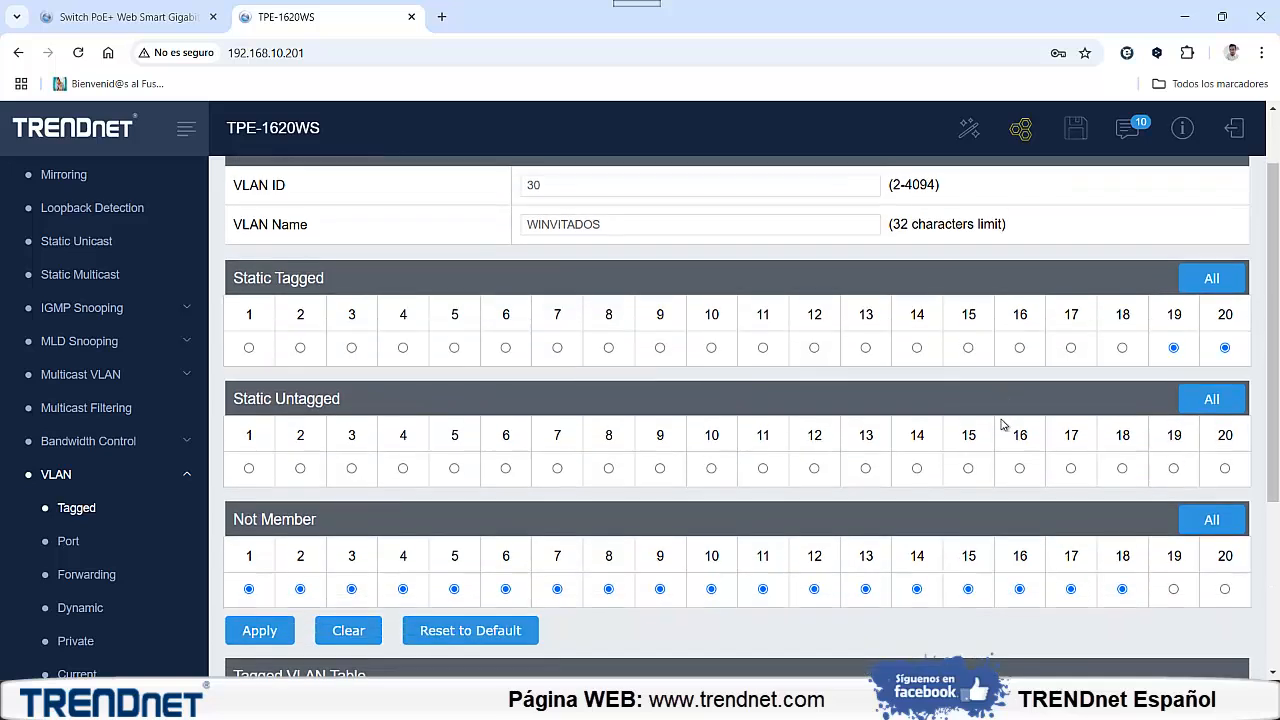
{"action": "left_click", "coordinate": [1071, 469]}
{"action": "left_click", "coordinate": [268, 633]}
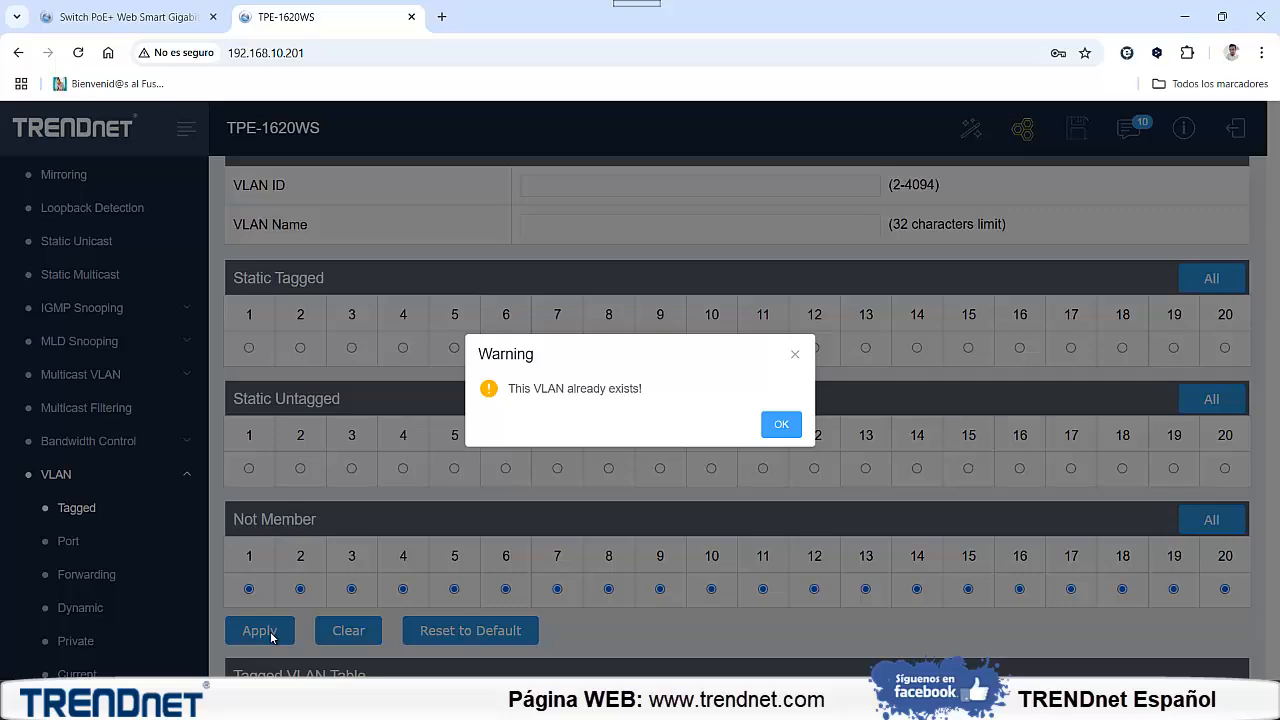
{"action": "left_click", "coordinate": [779, 424]}
Reload the switch's web page and reopen the network's Tagged VLAN settings
{"action": "scroll", "coordinate": [725, 430], "scroll_direction": "down", "scroll_amount": 3}
{"action": "scroll", "coordinate": [725, 430], "scroll_direction": "up", "scroll_amount": 4}
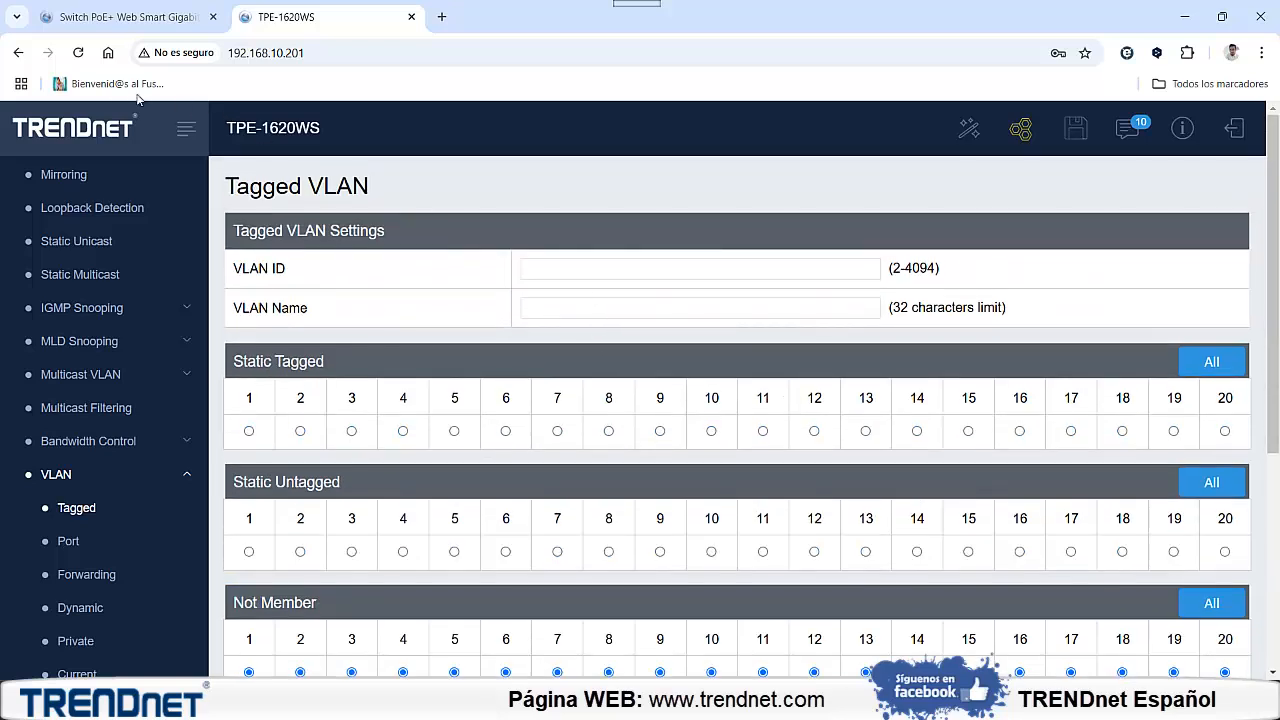
{"action": "left_click", "coordinate": [78, 52]}
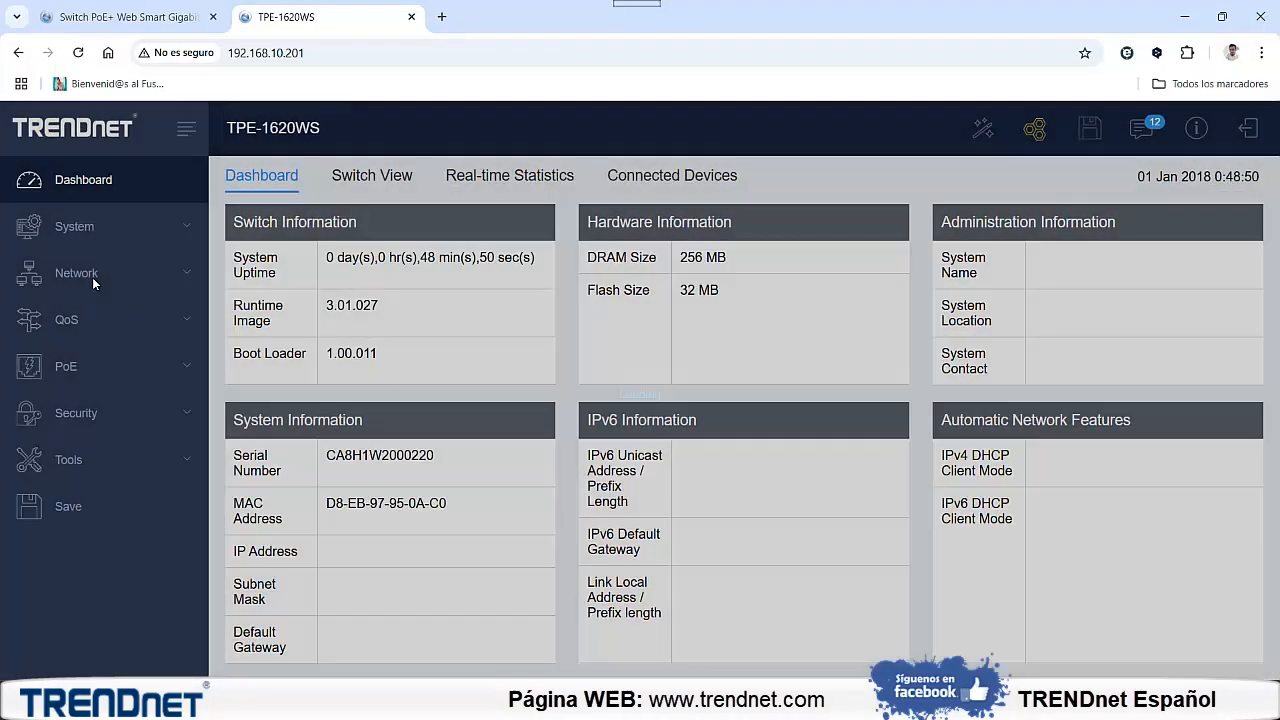
{"action": "left_click", "coordinate": [93, 277]}
{"action": "scroll", "coordinate": [110, 450], "scroll_direction": "down", "scroll_amount": 3}
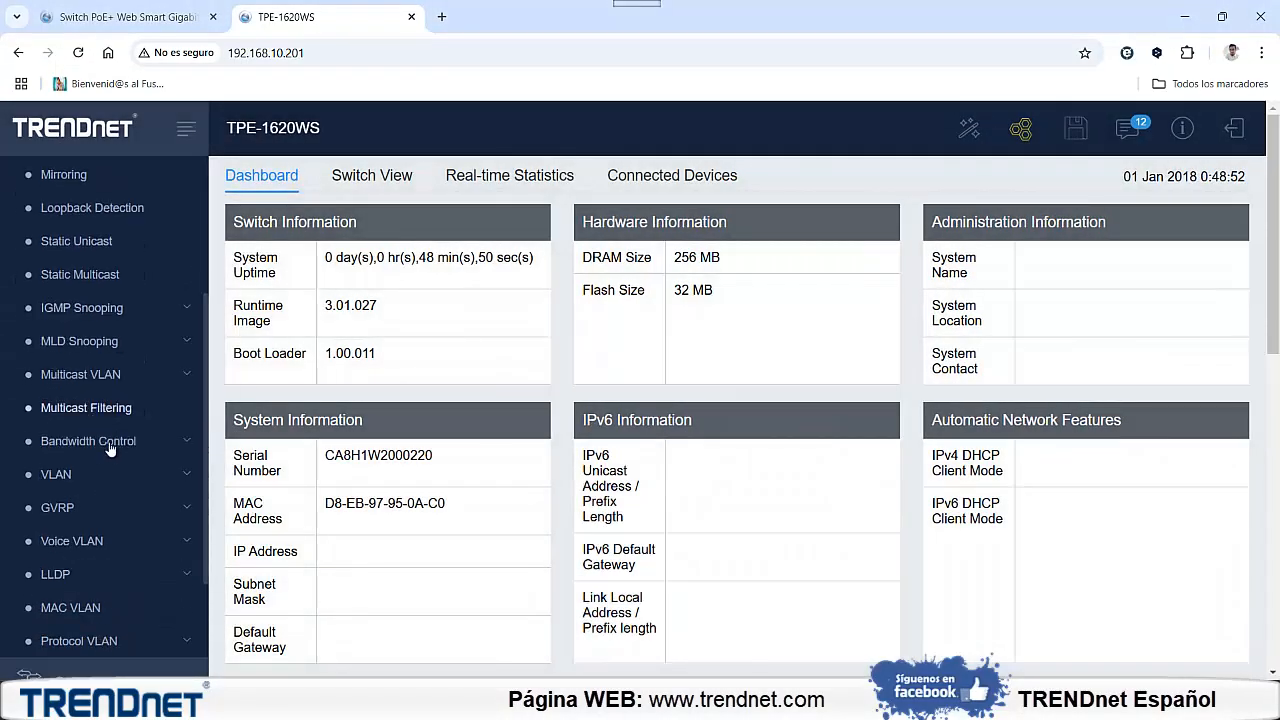
{"action": "left_click", "coordinate": [62, 474]}
{"action": "left_click", "coordinate": [75, 508]}
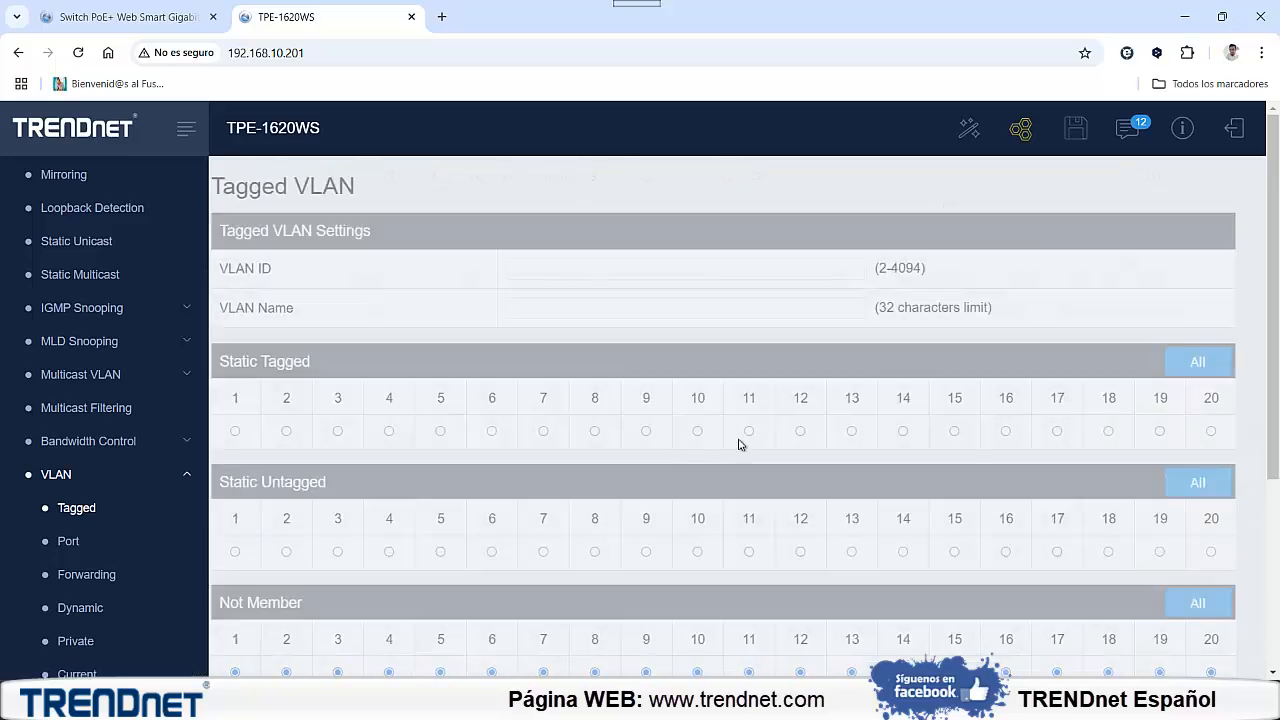
Create VLAN 40 named WINVITADOS with ports 19 and 20 static tagged and port 17 static untagged, and apply it
{"action": "scroll", "coordinate": [735, 446], "scroll_direction": "down", "scroll_amount": 4}
{"action": "scroll", "coordinate": [731, 446], "scroll_direction": "up", "scroll_amount": 3}
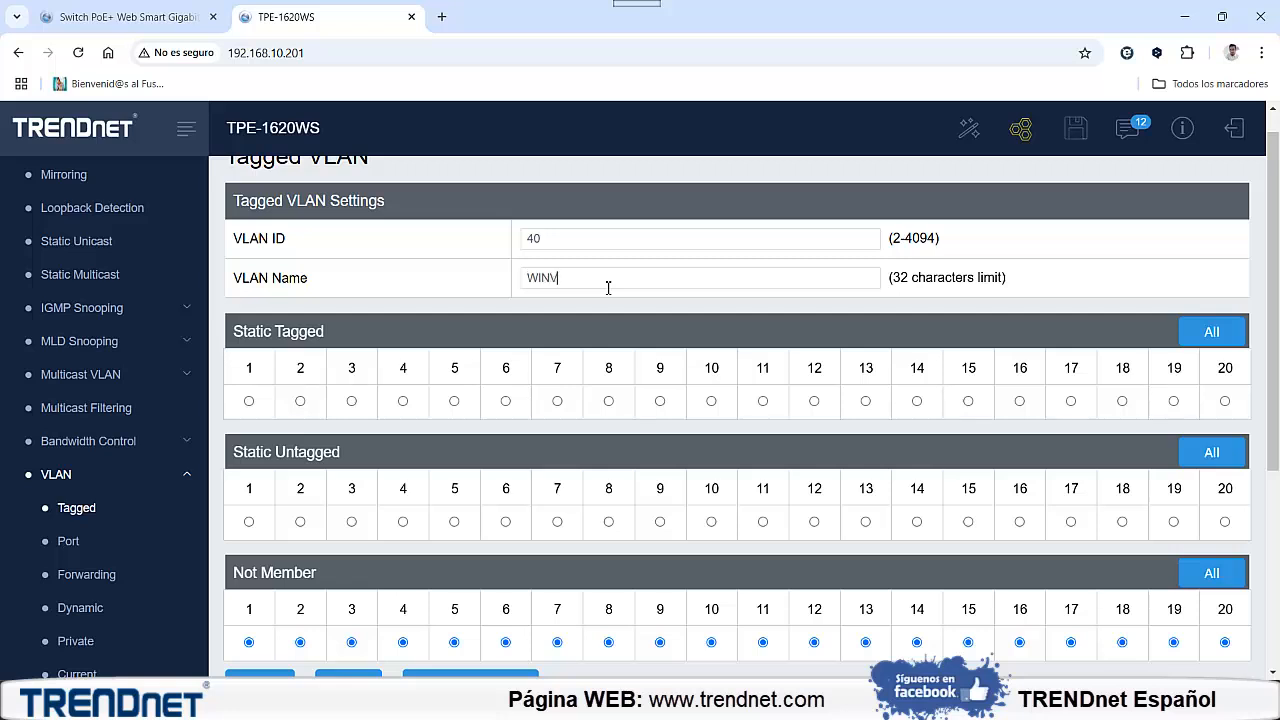
{"action": "type", "text": "ADOS"}
{"action": "left_click", "coordinate": [1174, 401]}
{"action": "left_click", "coordinate": [1225, 402]}
{"action": "left_click", "coordinate": [1071, 522]}
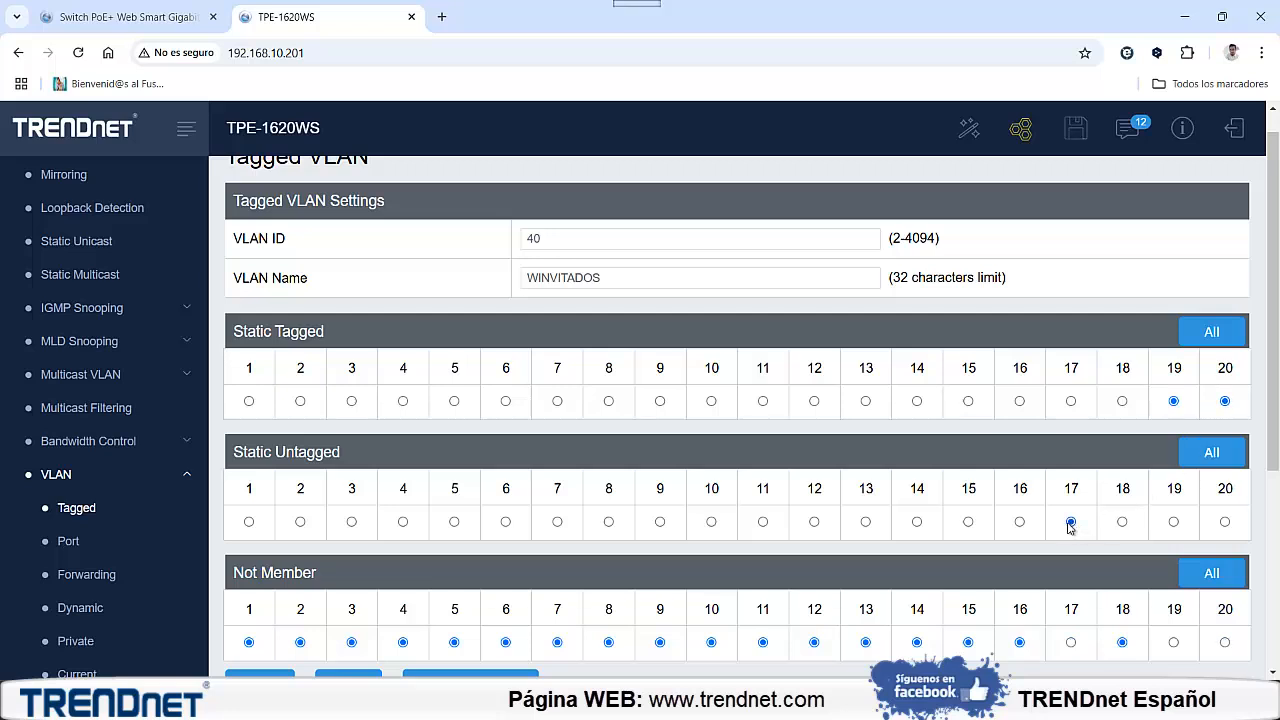
{"action": "scroll", "coordinate": [560, 486], "scroll_direction": "down", "scroll_amount": 2}
{"action": "left_click", "coordinate": [268, 522]}
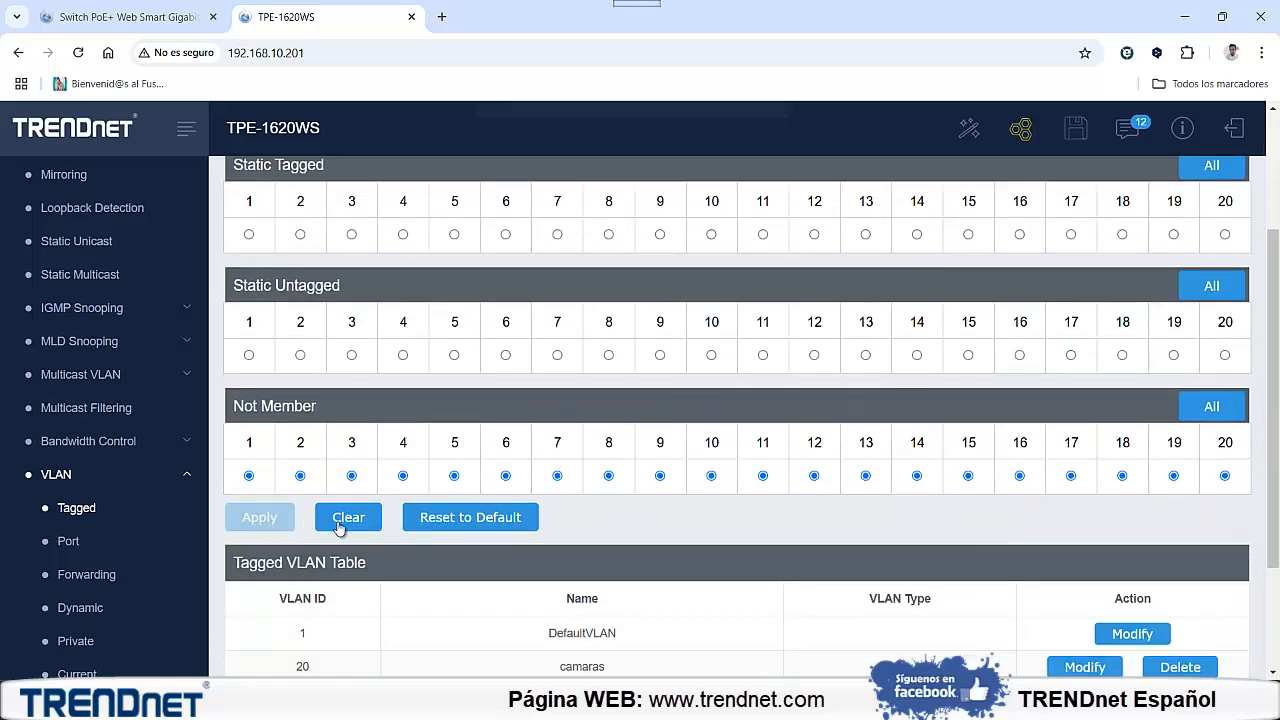
Check the Tagged VLAN table, and examine the untagged ports of VLANs 20, 30 and 40 in the current VLAN database
{"action": "scroll", "coordinate": [623, 517], "scroll_direction": "down", "scroll_amount": 2}
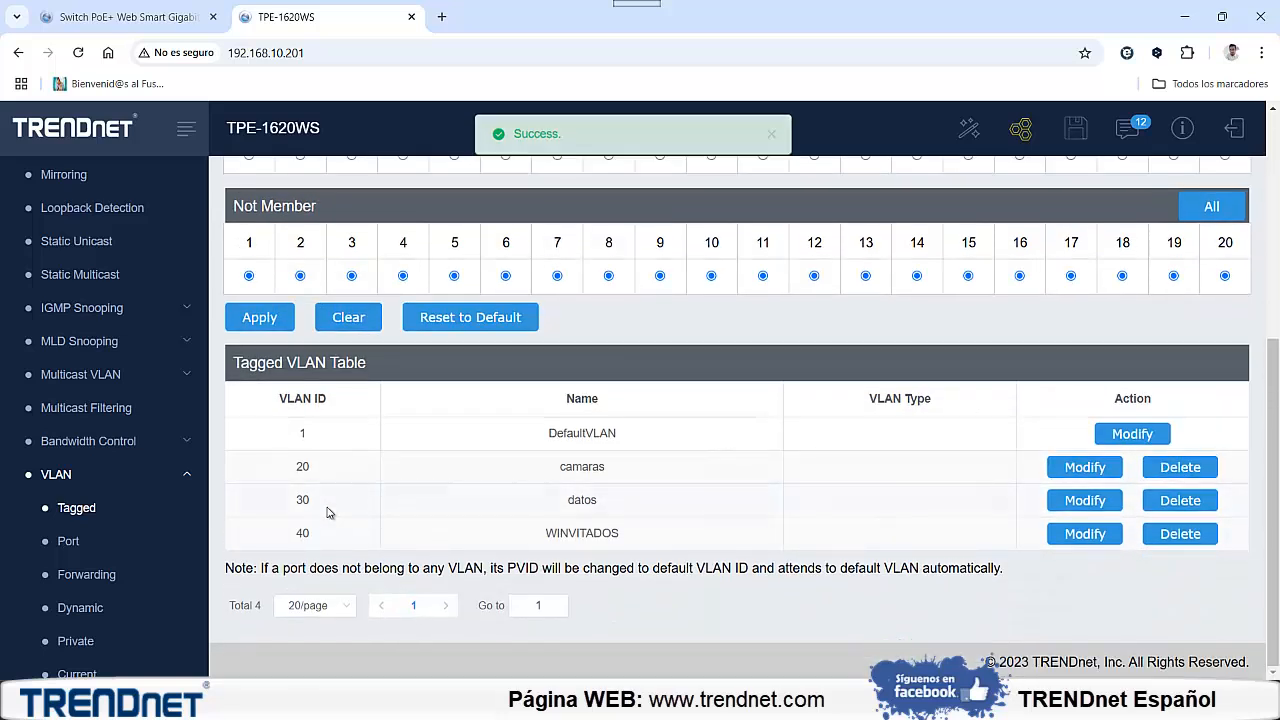
{"action": "scroll", "coordinate": [302, 524], "scroll_direction": "up", "scroll_amount": 1}
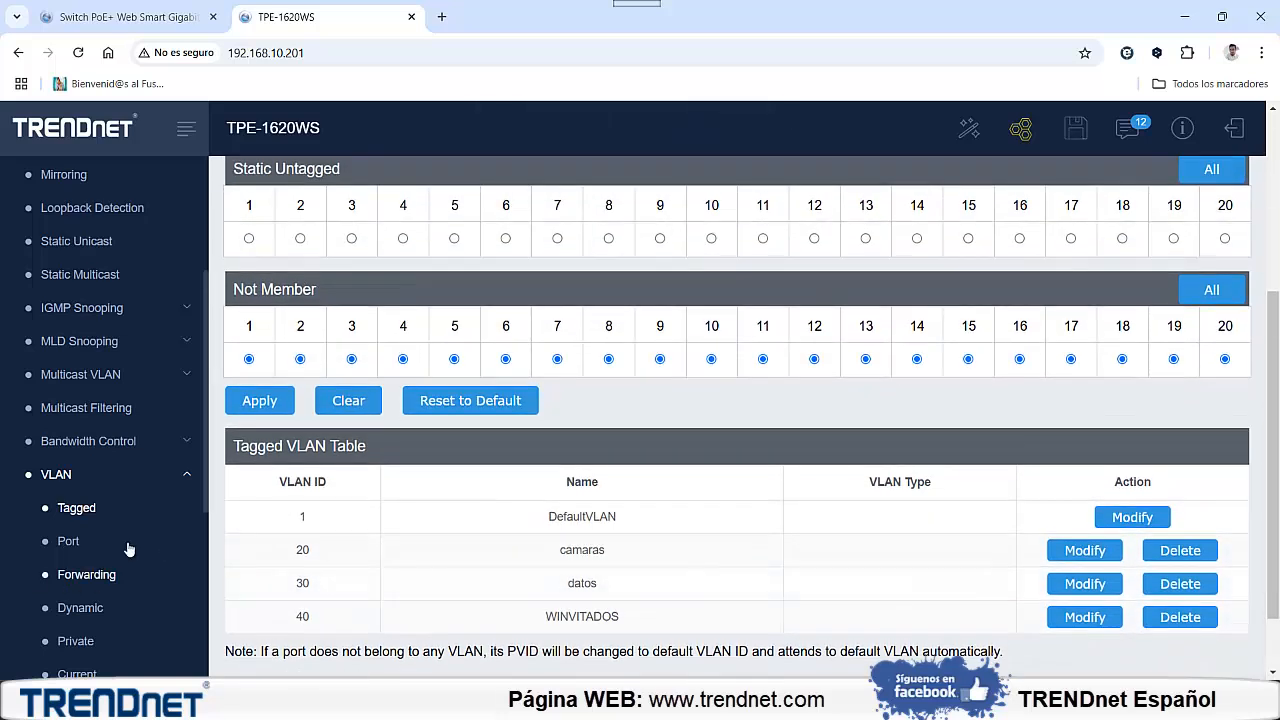
{"action": "left_click", "coordinate": [78, 672]}
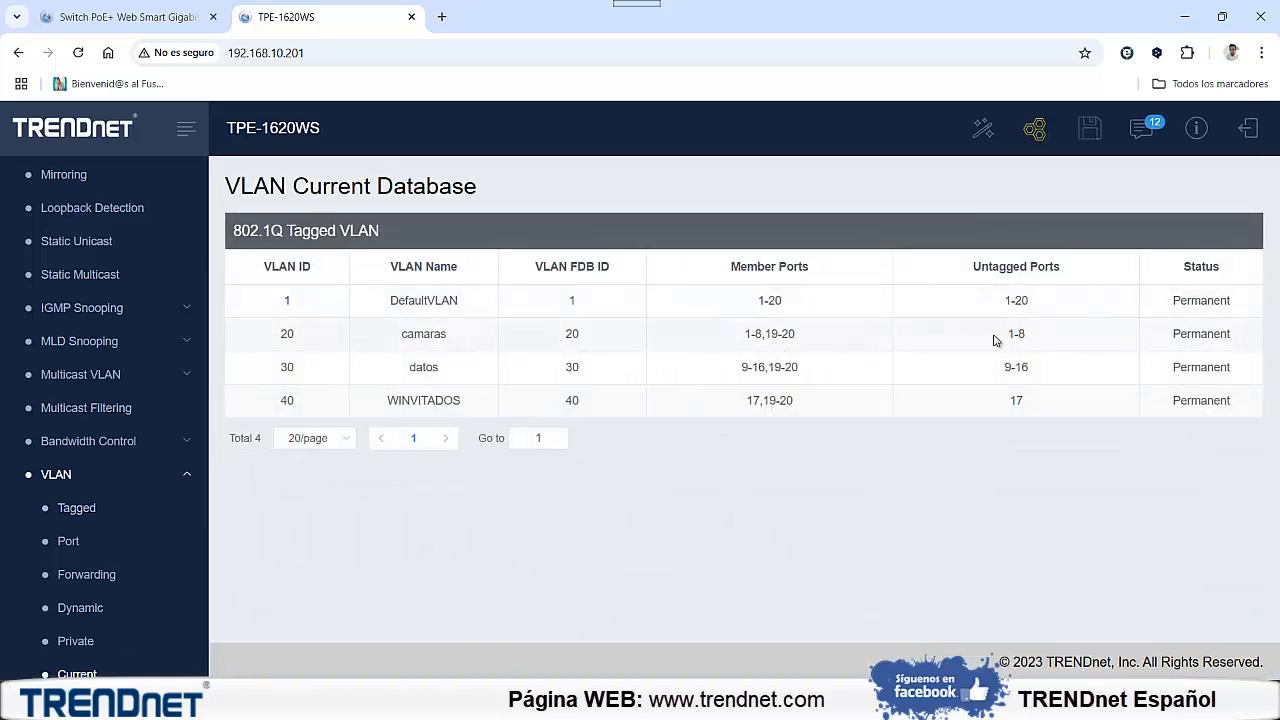
{"action": "left_click_drag", "start_coordinate": [996, 334], "coordinate": [1028, 402]}
{"action": "left_click_drag", "start_coordinate": [1004, 336], "coordinate": [1040, 410]}
{"action": "left_click_drag", "start_coordinate": [1008, 342], "coordinate": [1034, 341]}
{"action": "left_click", "coordinate": [1016, 367]}
{"action": "double_click", "coordinate": [1013, 337]}
{"action": "double_click", "coordinate": [1010, 368]}
{"action": "double_click", "coordinate": [1012, 401]}
Examine the member ports of VLANs 20, 30 and 40 in the current VLAN database
{"action": "left_click", "coordinate": [768, 336]}
{"action": "left_click_drag", "start_coordinate": [768, 336], "coordinate": [791, 402]}
{"action": "triple_click", "coordinate": [791, 404]}
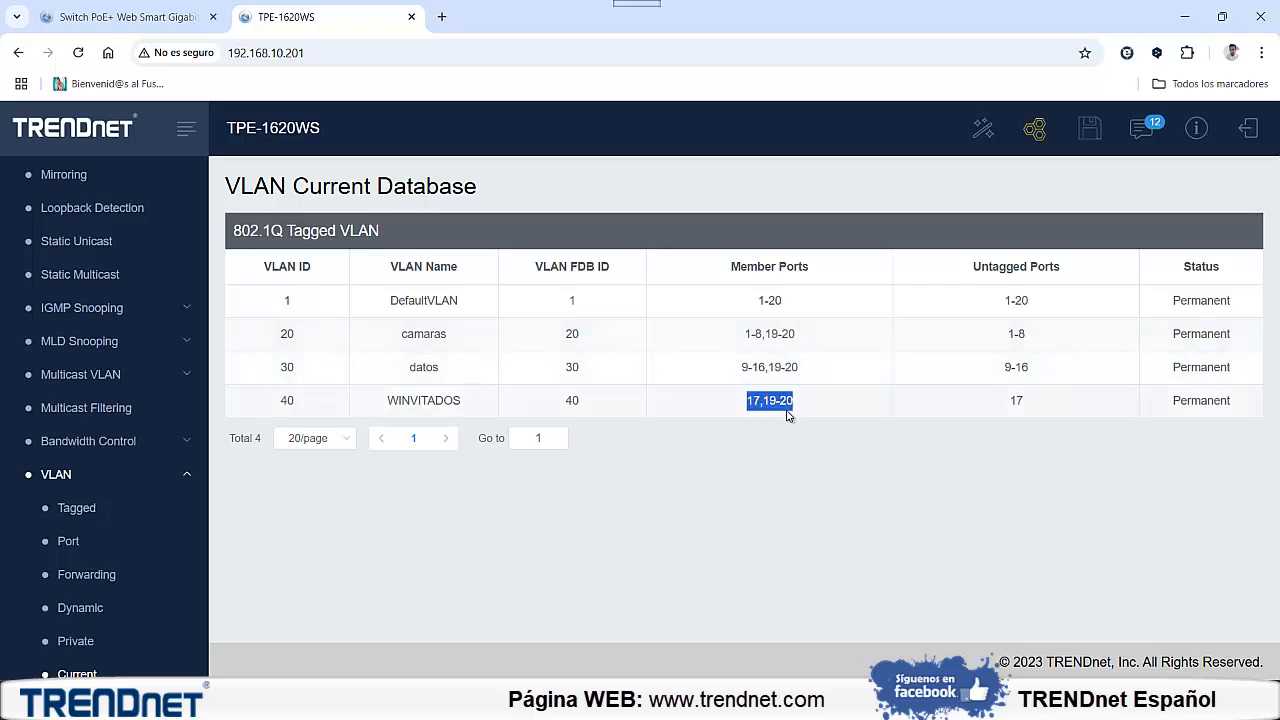
{"action": "left_click", "coordinate": [778, 423]}
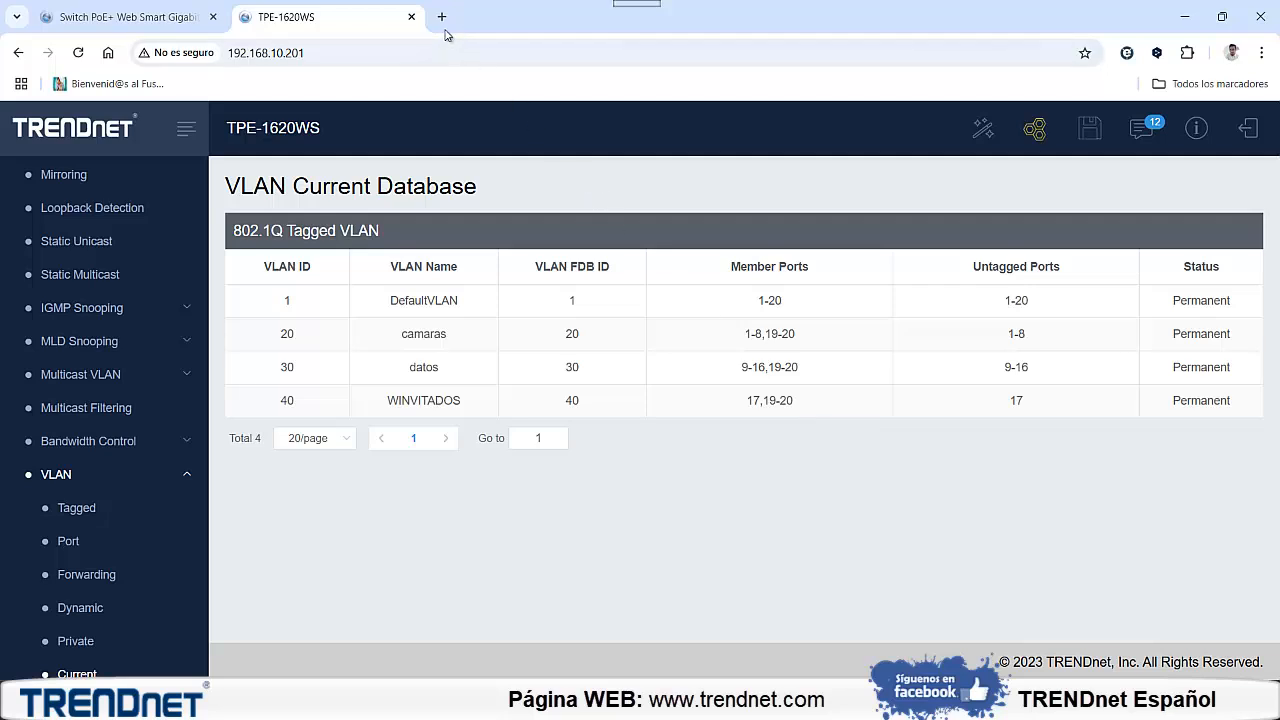
Open the second switch's login page at 192.168.10.200 in a new browser tab
{"action": "left_click", "coordinate": [443, 20]}
{"action": "type", "text": "1"}
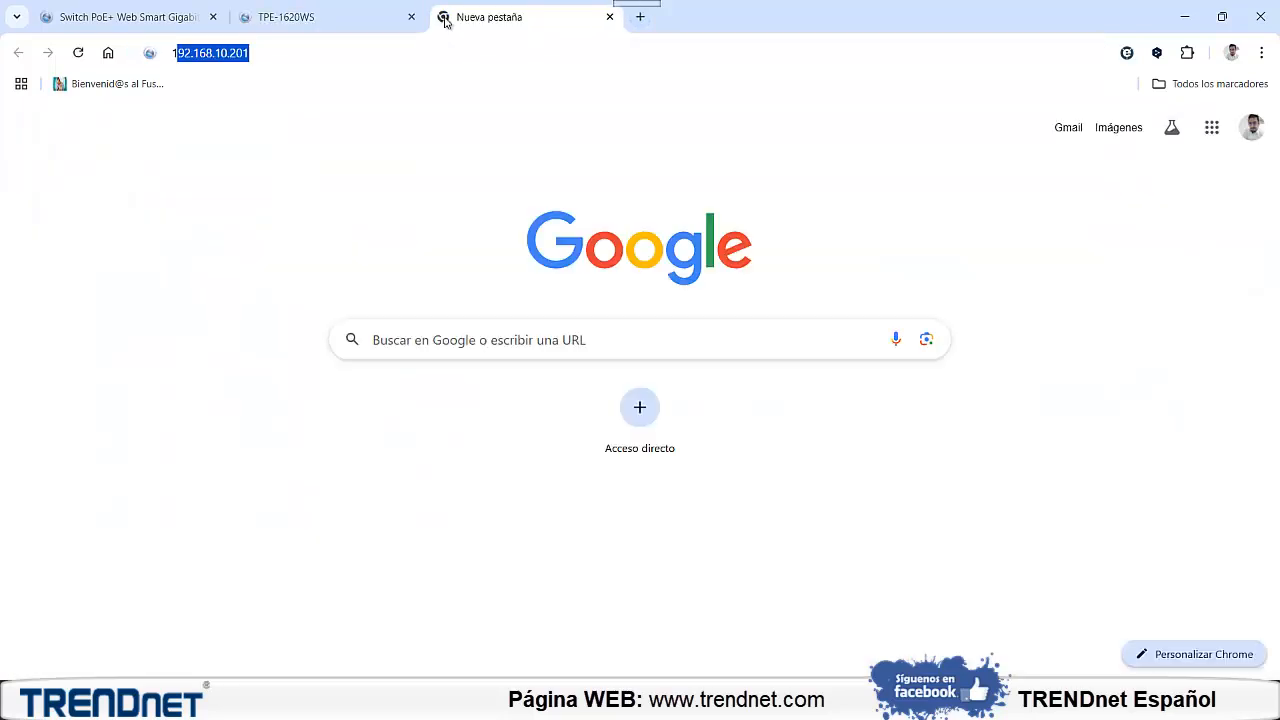
{"action": "type", "text": "92.168."}
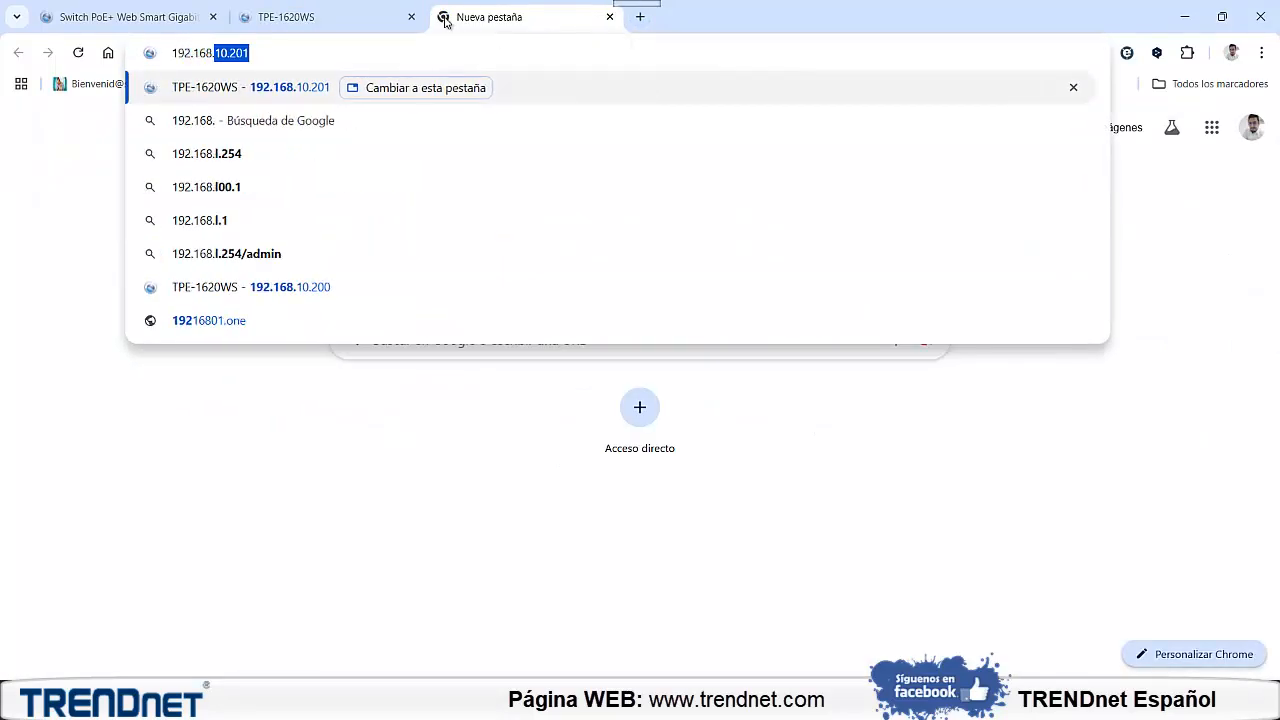
{"action": "type", "text": "10.200"}
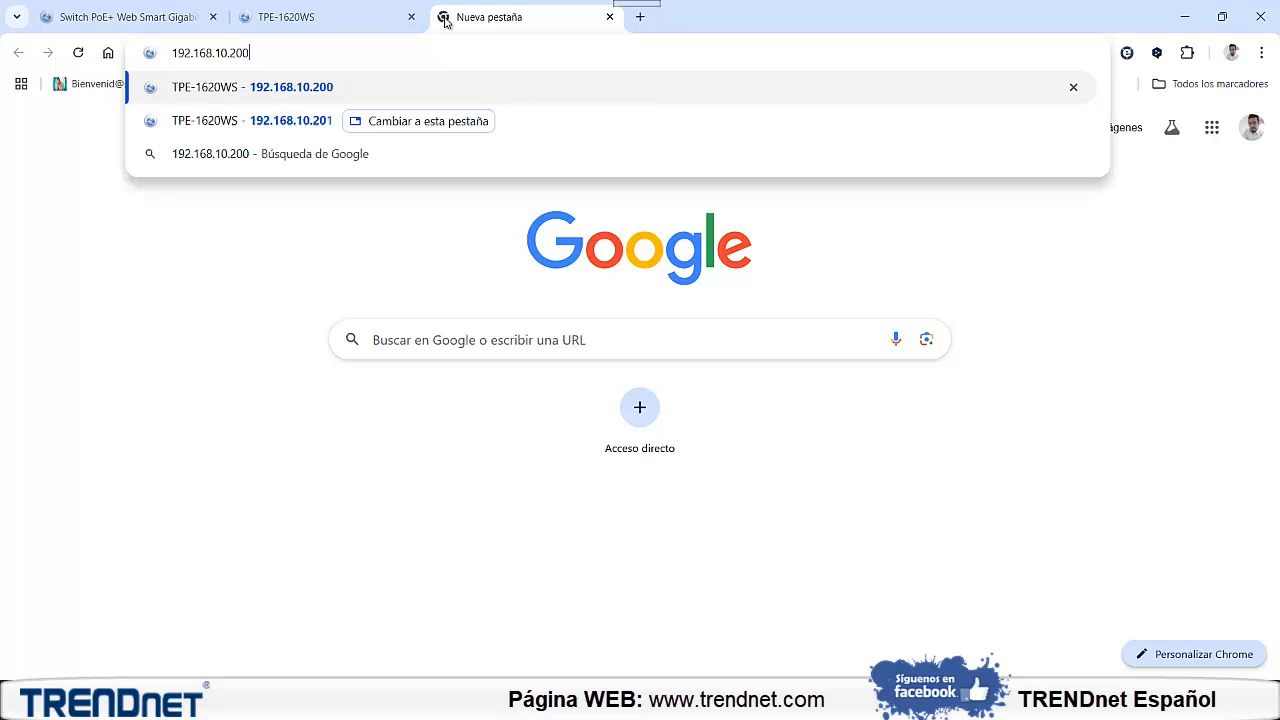
{"action": "key", "text": "Return"}
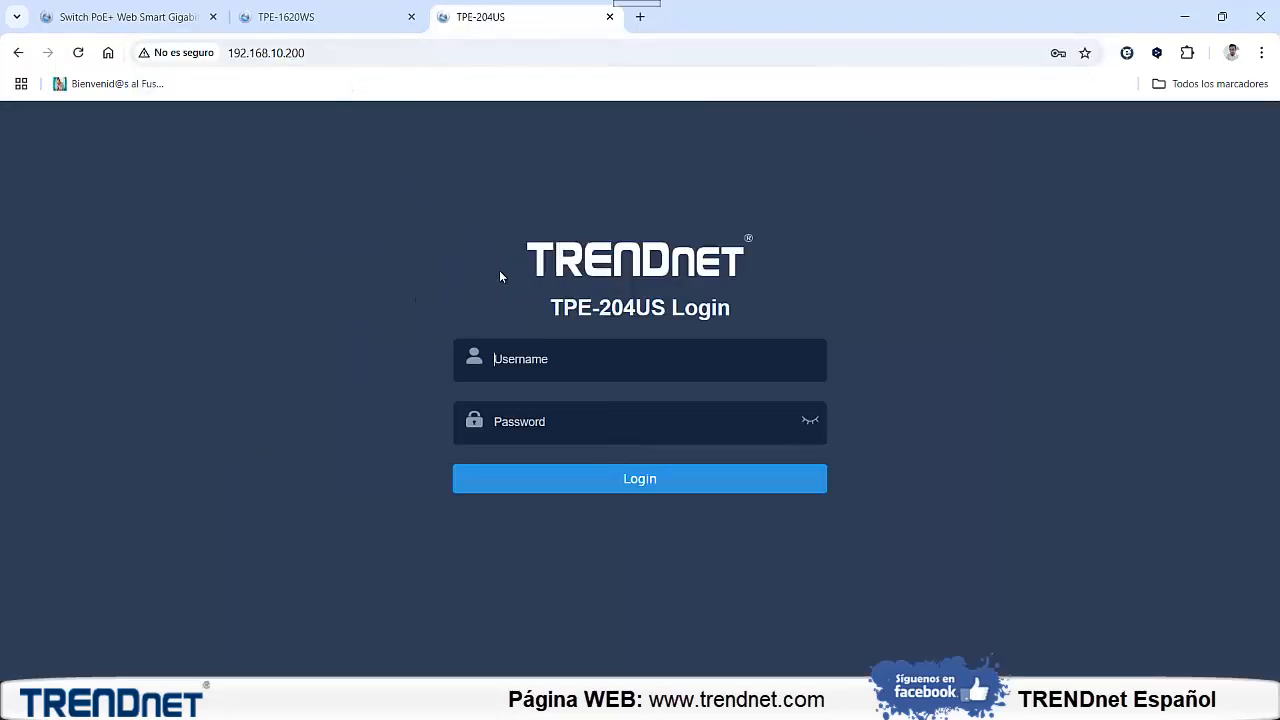
Log in to the TPE-204US switch with the administrator username and account password
{"action": "left_click", "coordinate": [558, 361]}
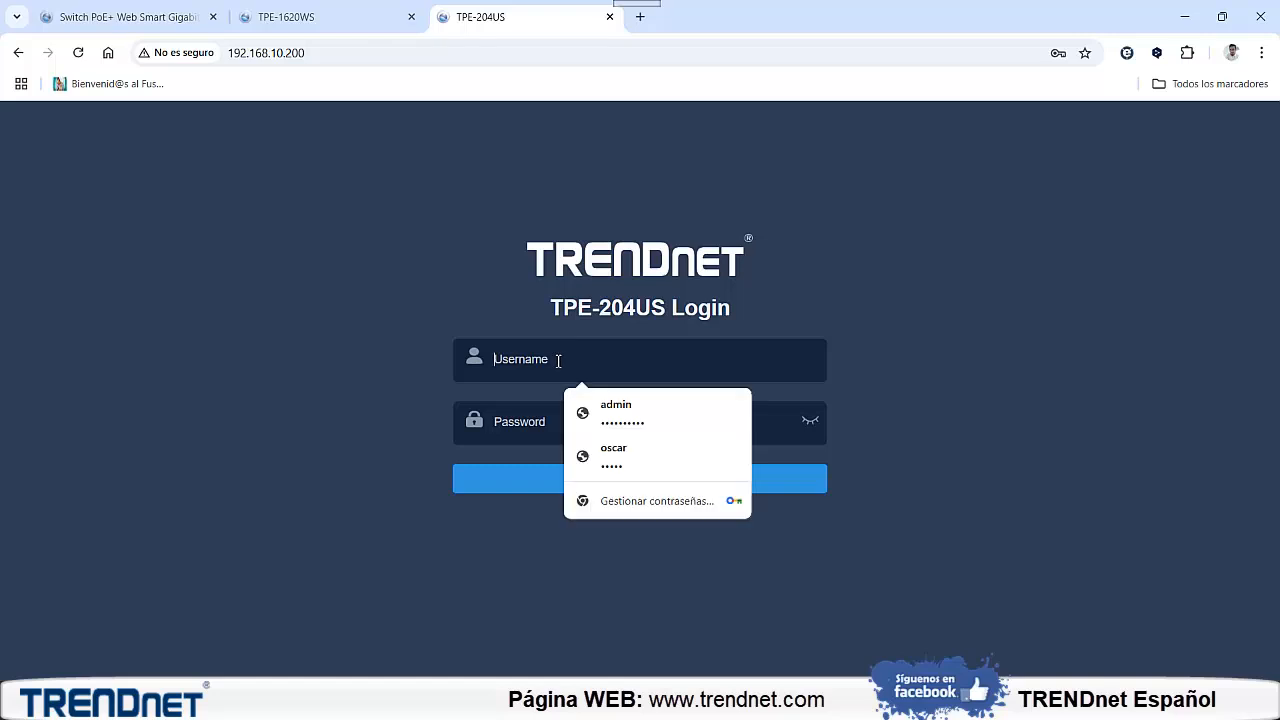
{"action": "type", "text": "admin"}
{"action": "key", "text": "Tab"}
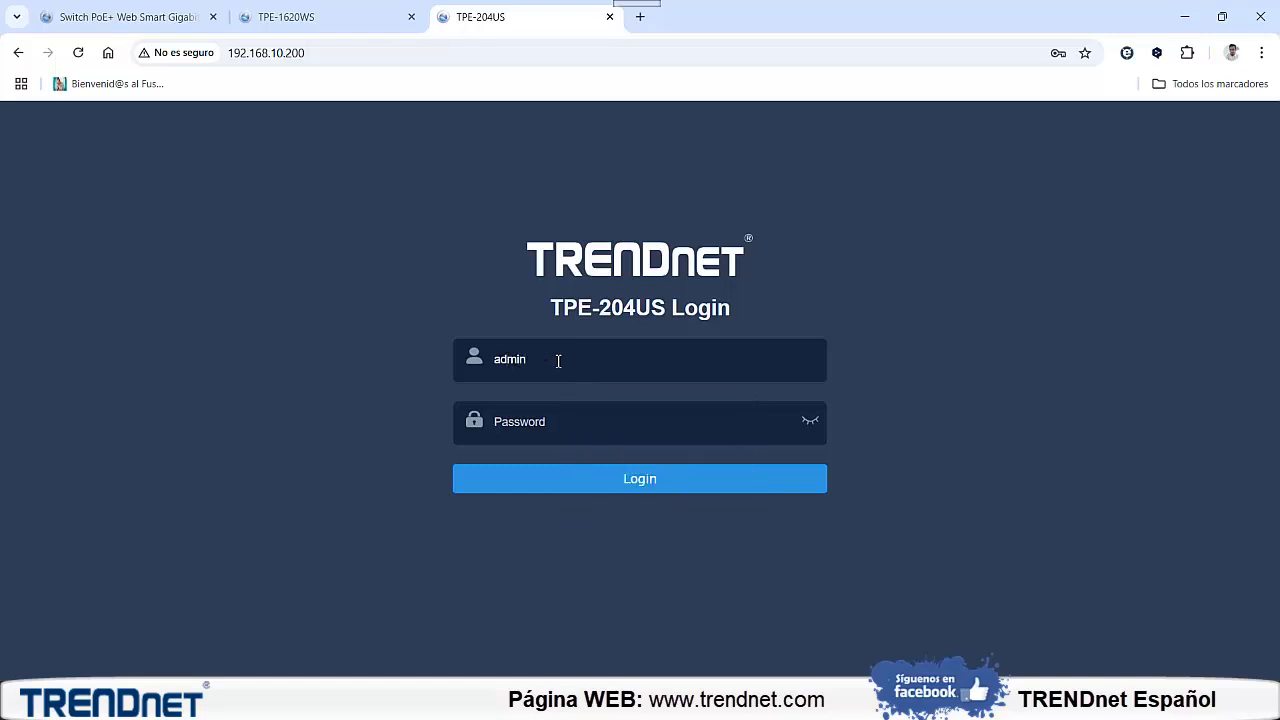
{"action": "type", "text": "admin"}
{"action": "left_click", "coordinate": [624, 484]}
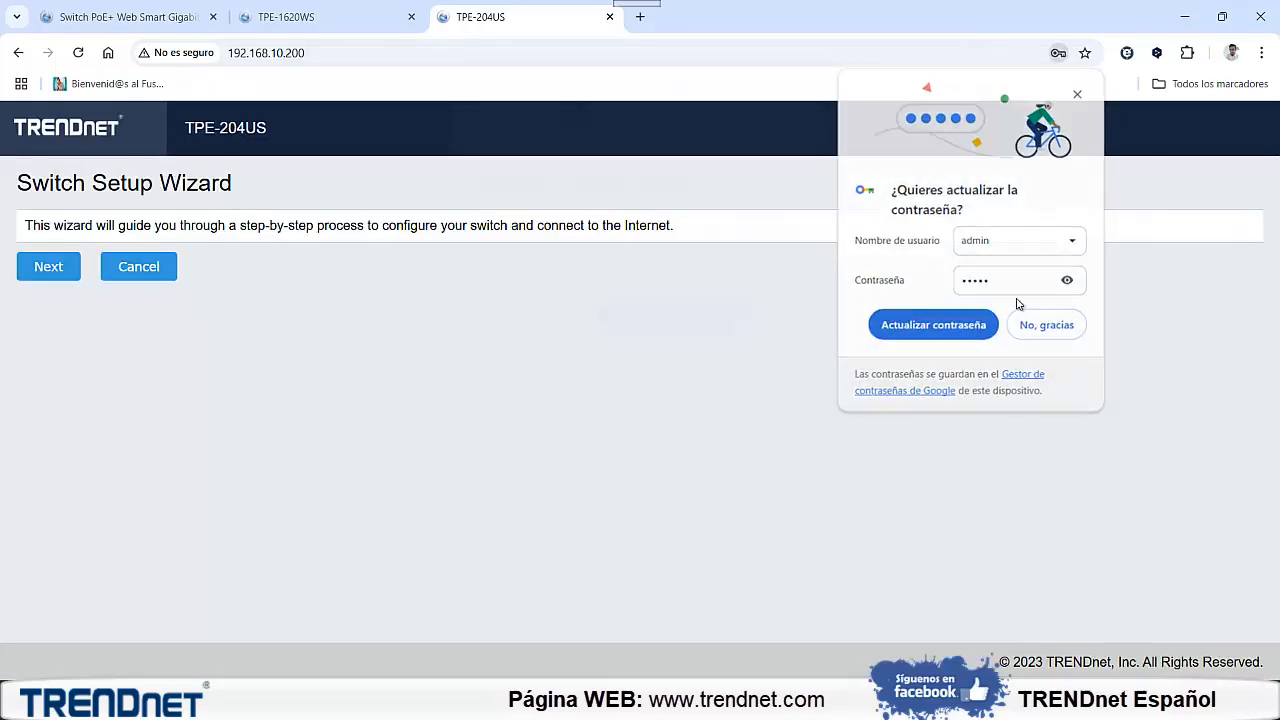
Decline updating the saved browser password and cancel the Switch Setup Wizard
{"action": "left_click", "coordinate": [1046, 323]}
{"action": "left_click", "coordinate": [767, 322]}
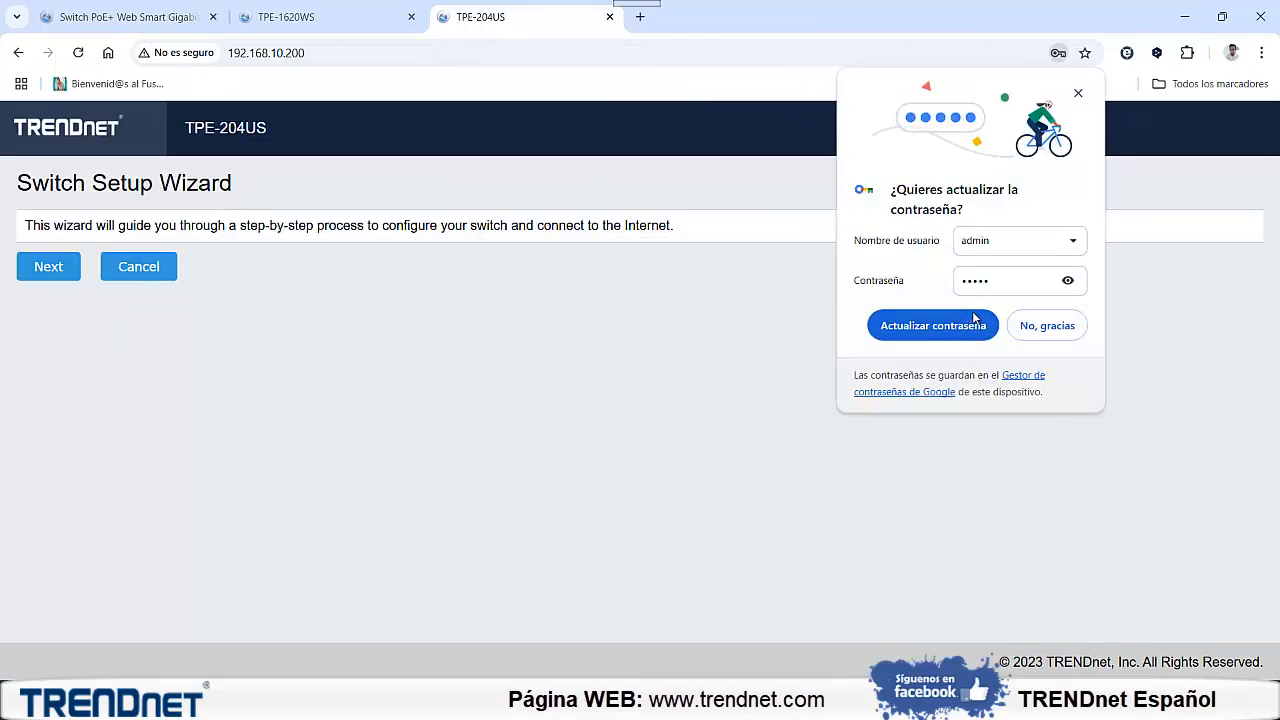
{"action": "left_click", "coordinate": [1046, 326]}
{"action": "left_click", "coordinate": [167, 270]}
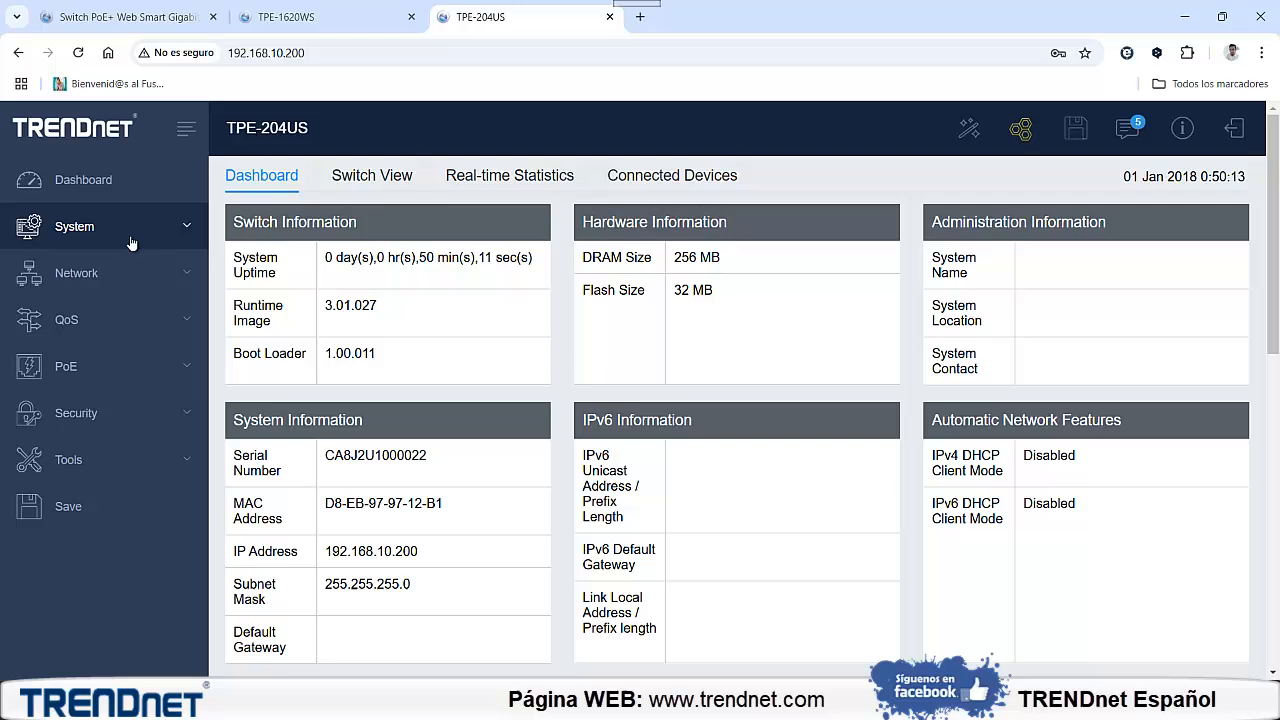
Set the vlan1 IPv4 interface's static IP address to 192.168.10.202 and accept the management disconnection
{"action": "left_click", "coordinate": [131, 240]}
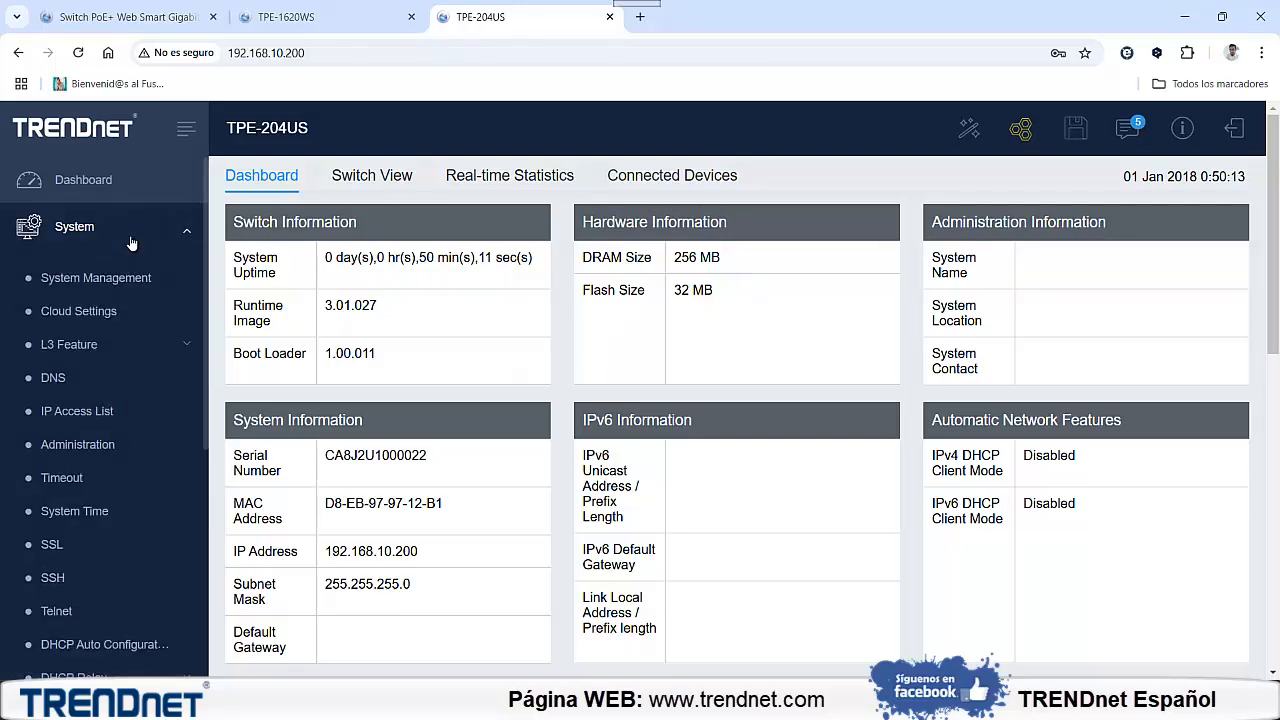
{"action": "left_click", "coordinate": [90, 345]}
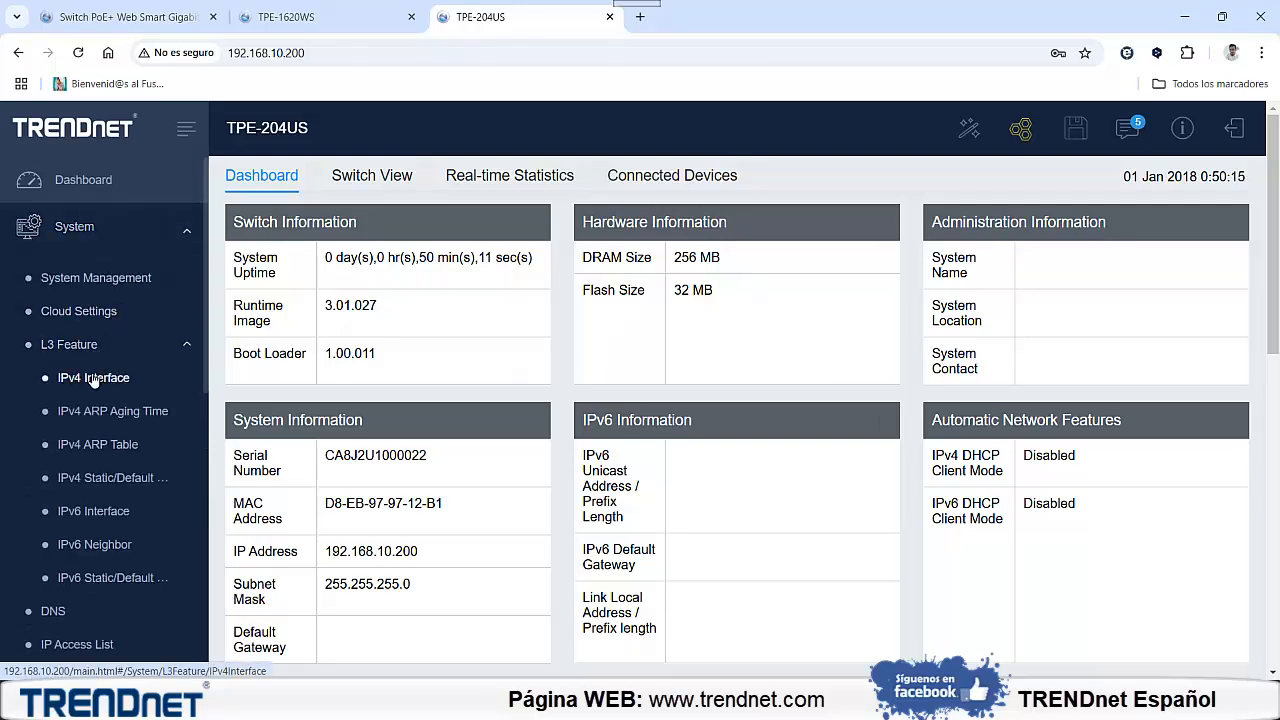
{"action": "left_click", "coordinate": [93, 378]}
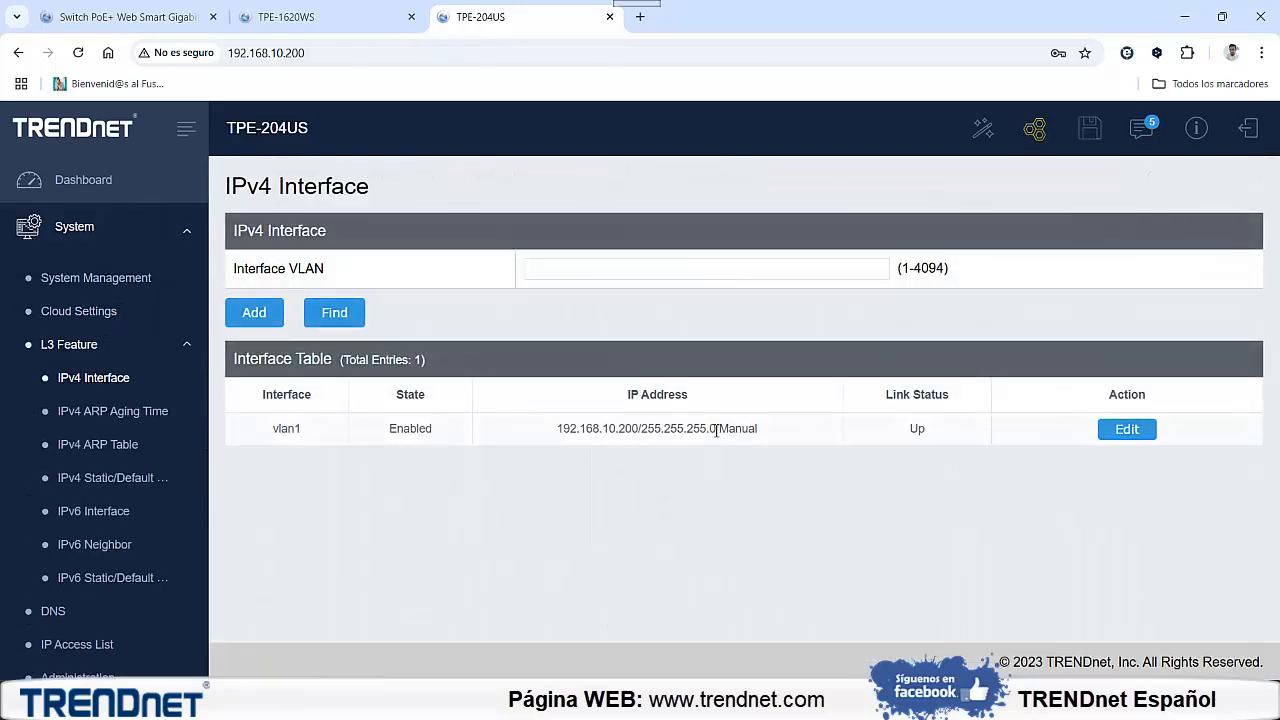
{"action": "left_click", "coordinate": [1106, 430]}
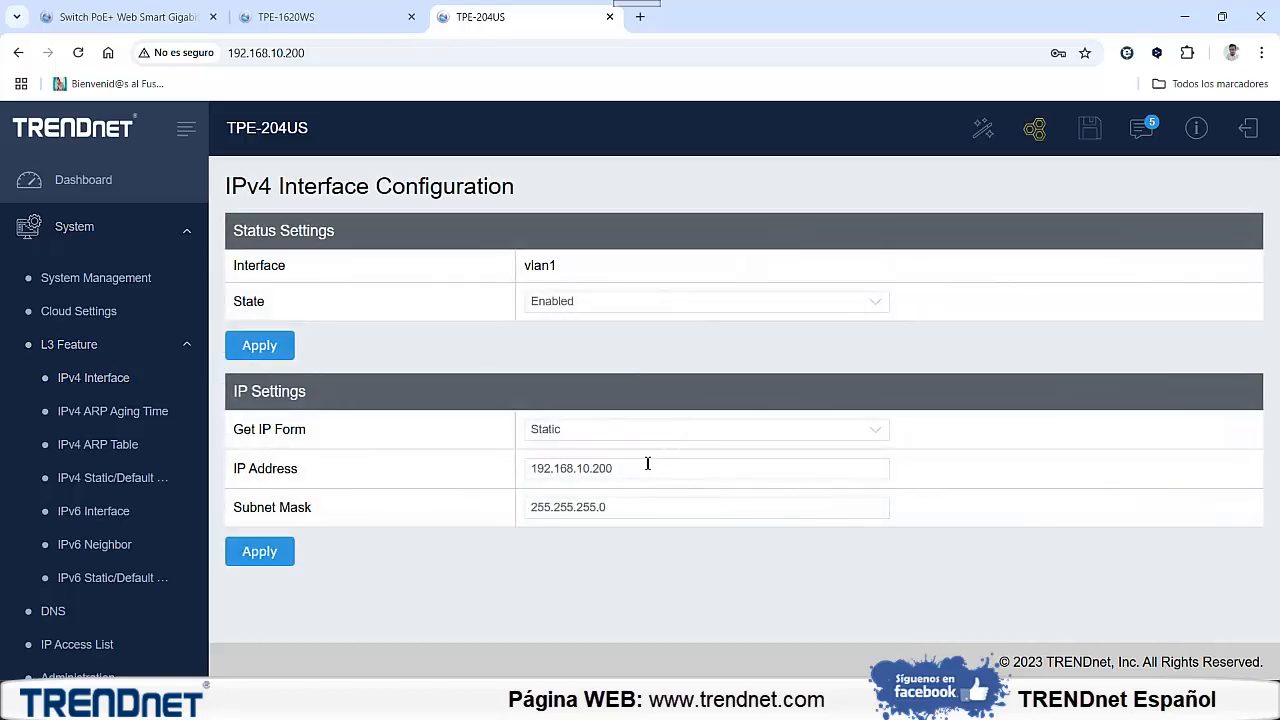
{"action": "left_click", "coordinate": [647, 466]}
{"action": "type", "text": "2"}
{"action": "left_click", "coordinate": [286, 558]}
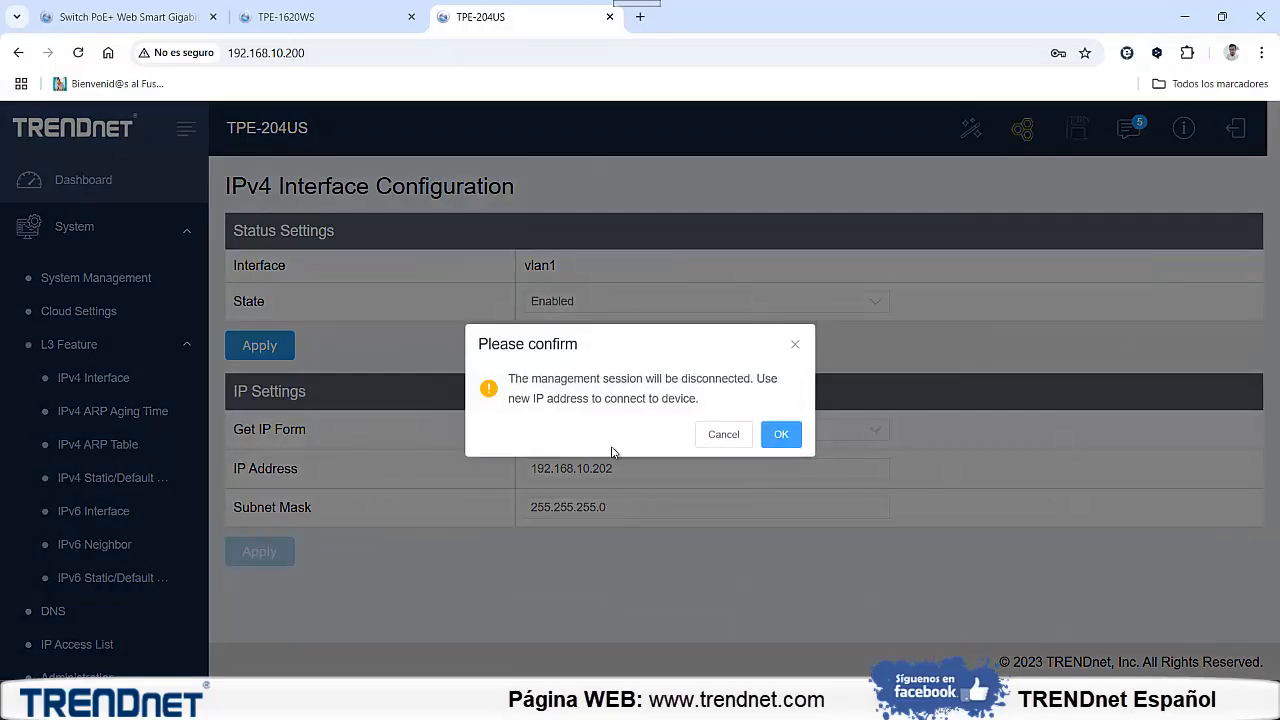
{"action": "left_click", "coordinate": [777, 437]}
Reopen the switch's web page at the new address 192.168.10.202
{"action": "left_click", "coordinate": [397, 55]}
{"action": "left_click", "coordinate": [359, 55]}
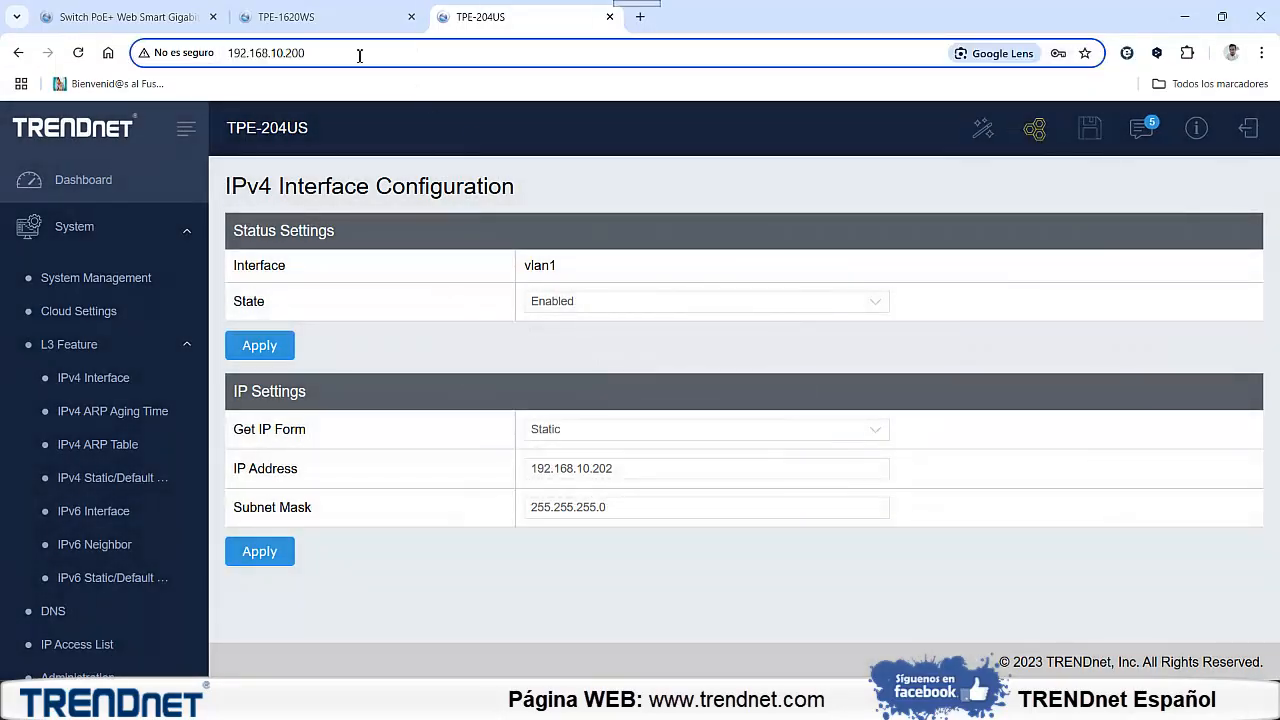
{"action": "key", "text": "BackSpace"}
{"action": "type", "text": "2"}
{"action": "key", "text": "Return"}
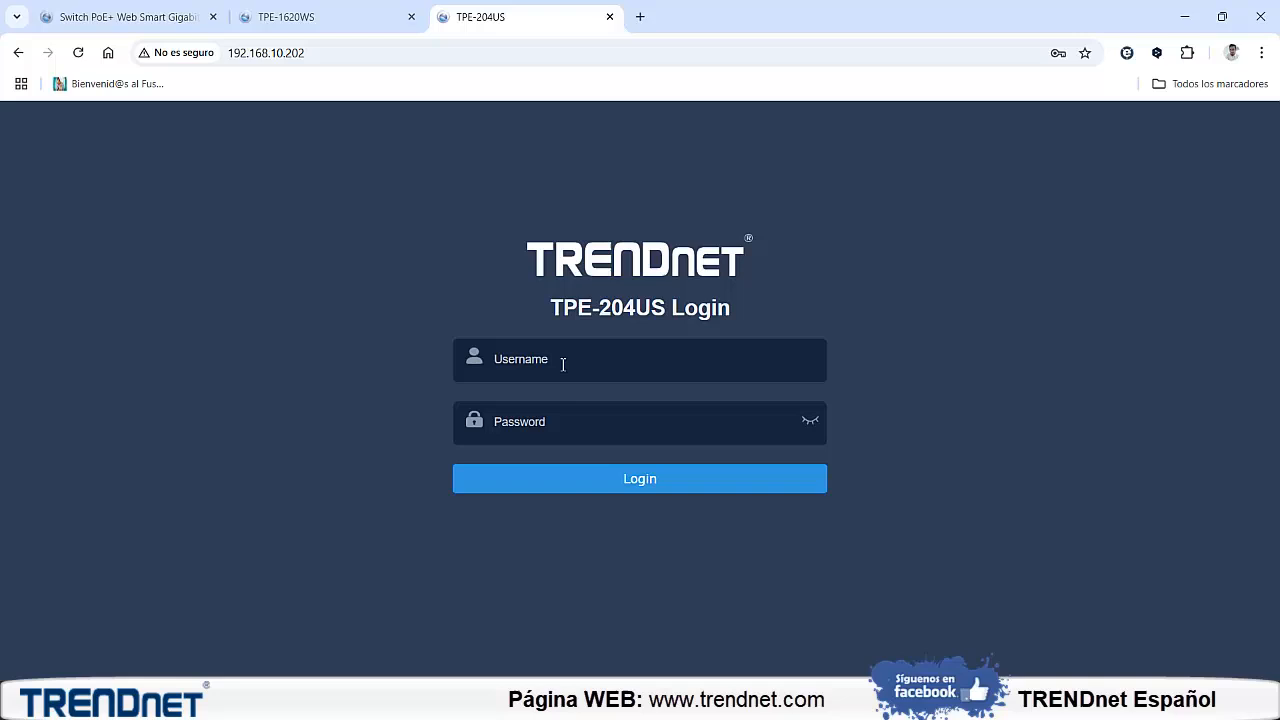
Log in to the TPE-204US with the administrator username and account password, and dismiss the startup dialog
{"action": "left_click", "coordinate": [563, 364]}
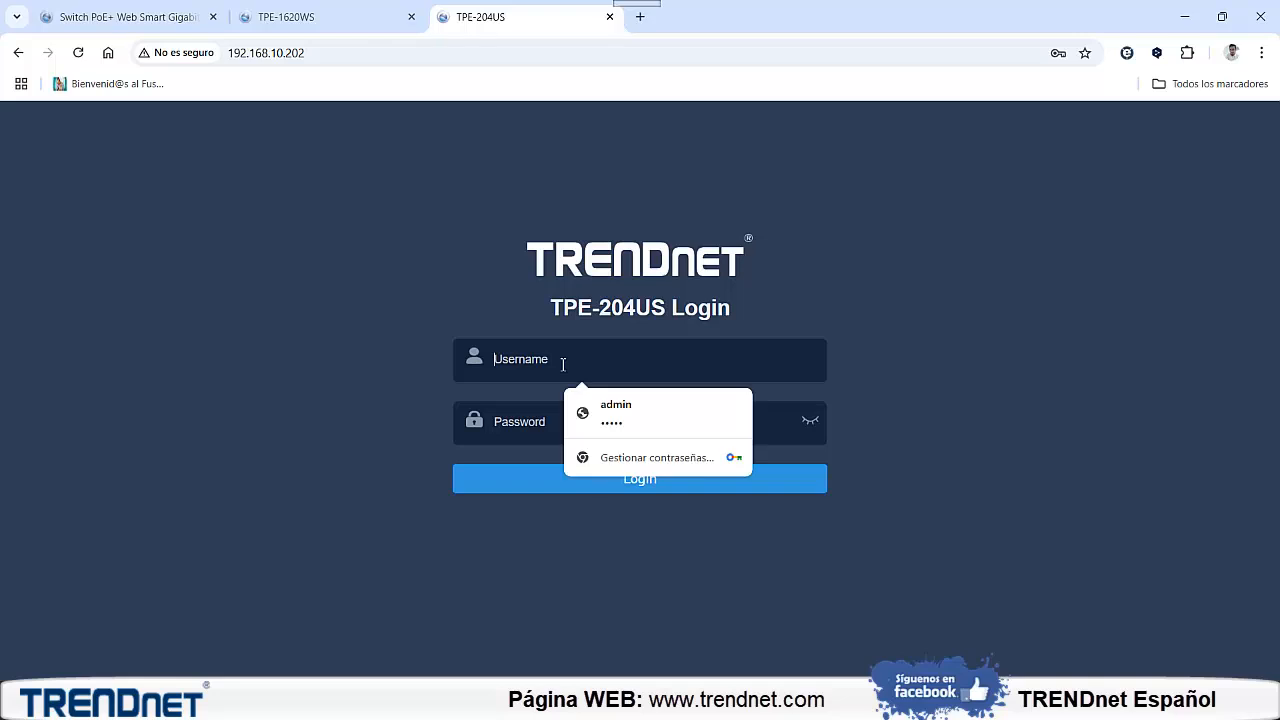
{"action": "type", "text": "admin"}
{"action": "key", "text": "Tab"}
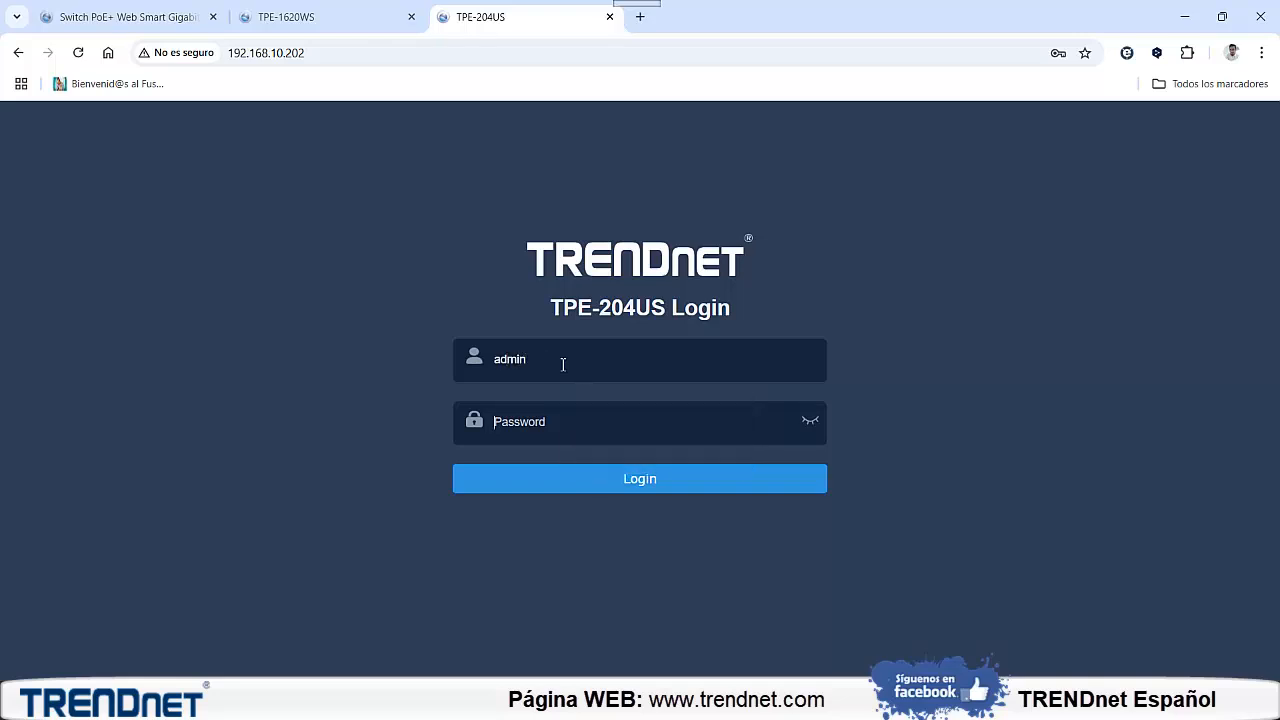
{"action": "type", "text": "adm"}
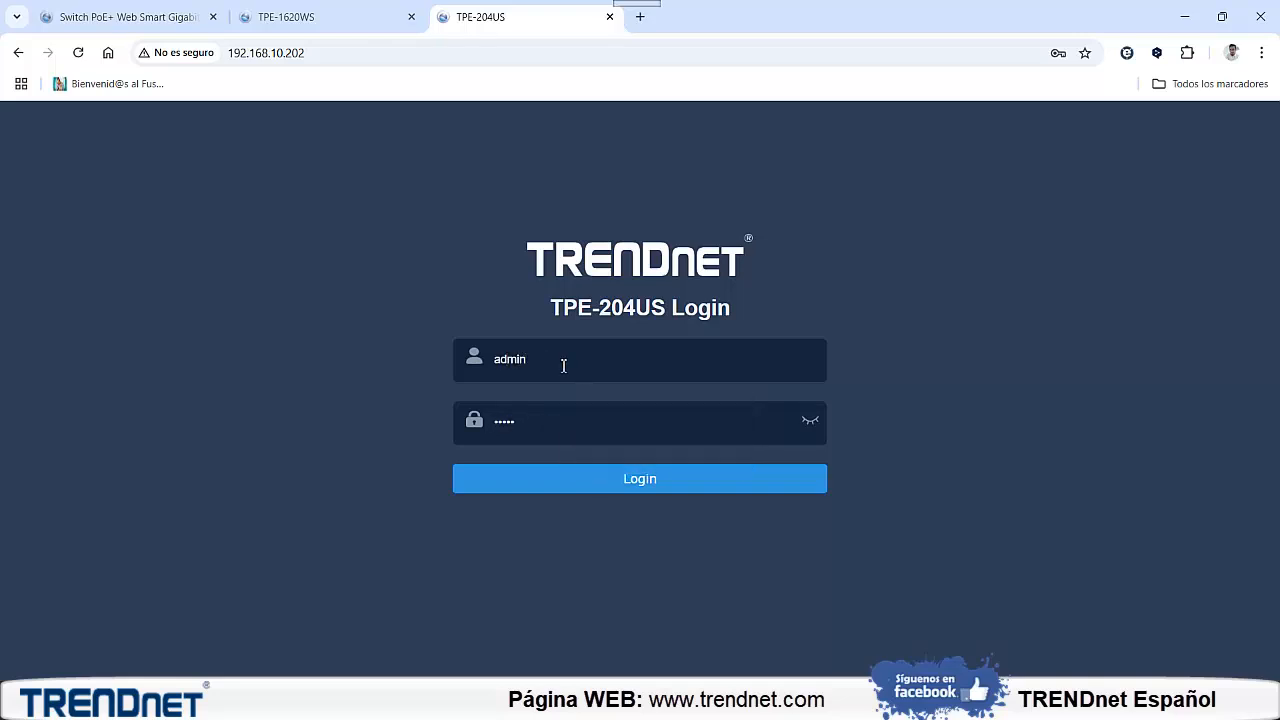
{"action": "left_click", "coordinate": [617, 487]}
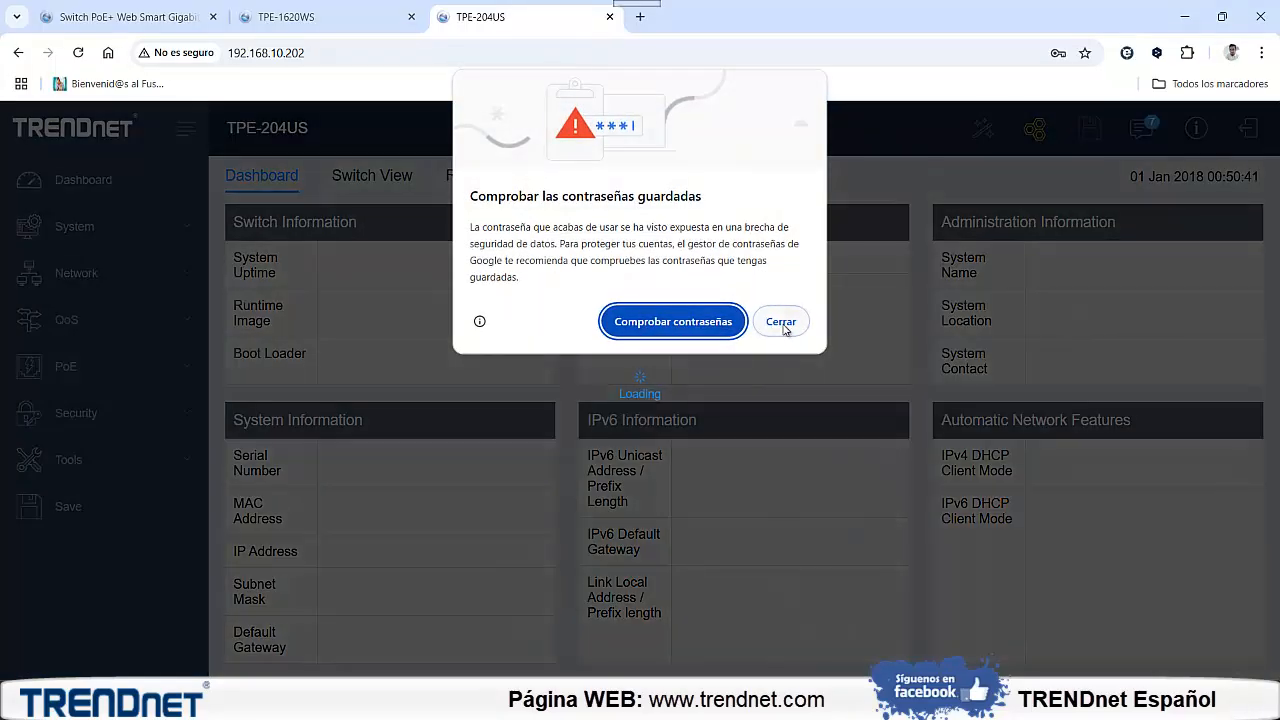
{"action": "left_click", "coordinate": [780, 322]}
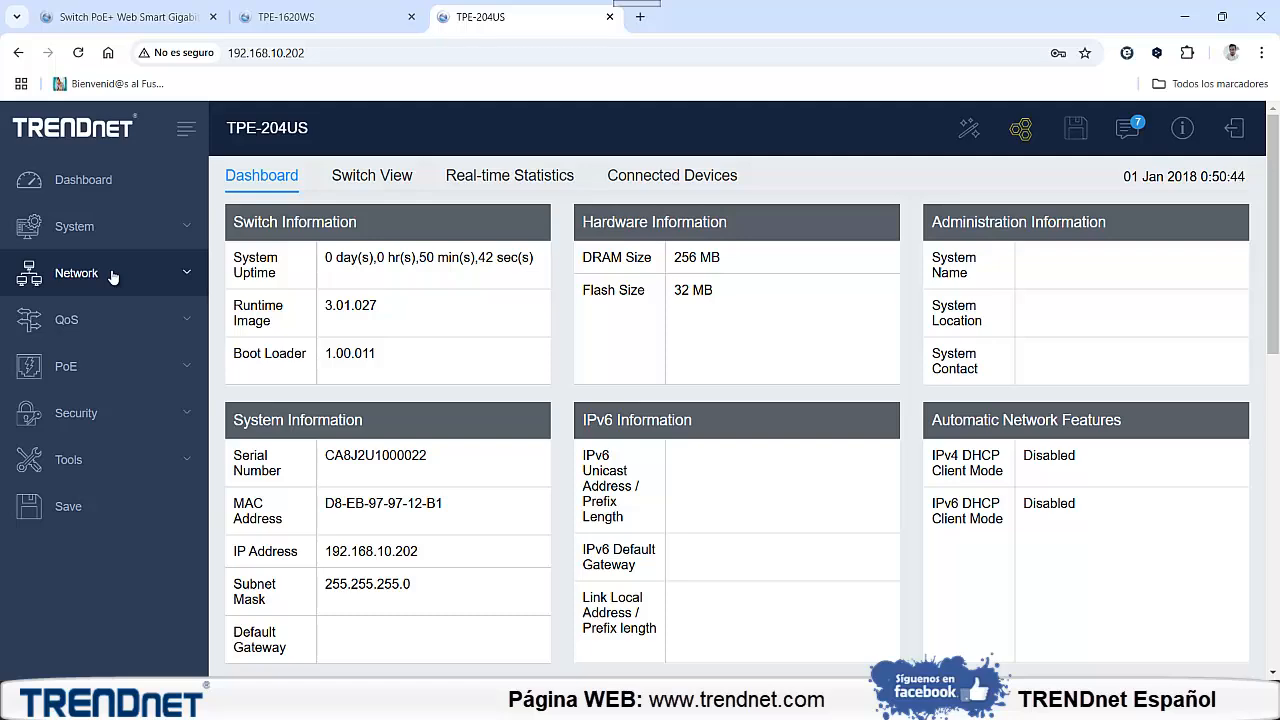
Open the tagged VLAN settings in the switch's network configuration
{"action": "left_click", "coordinate": [113, 277]}
{"action": "scroll", "coordinate": [114, 309], "scroll_direction": "down", "scroll_amount": 5}
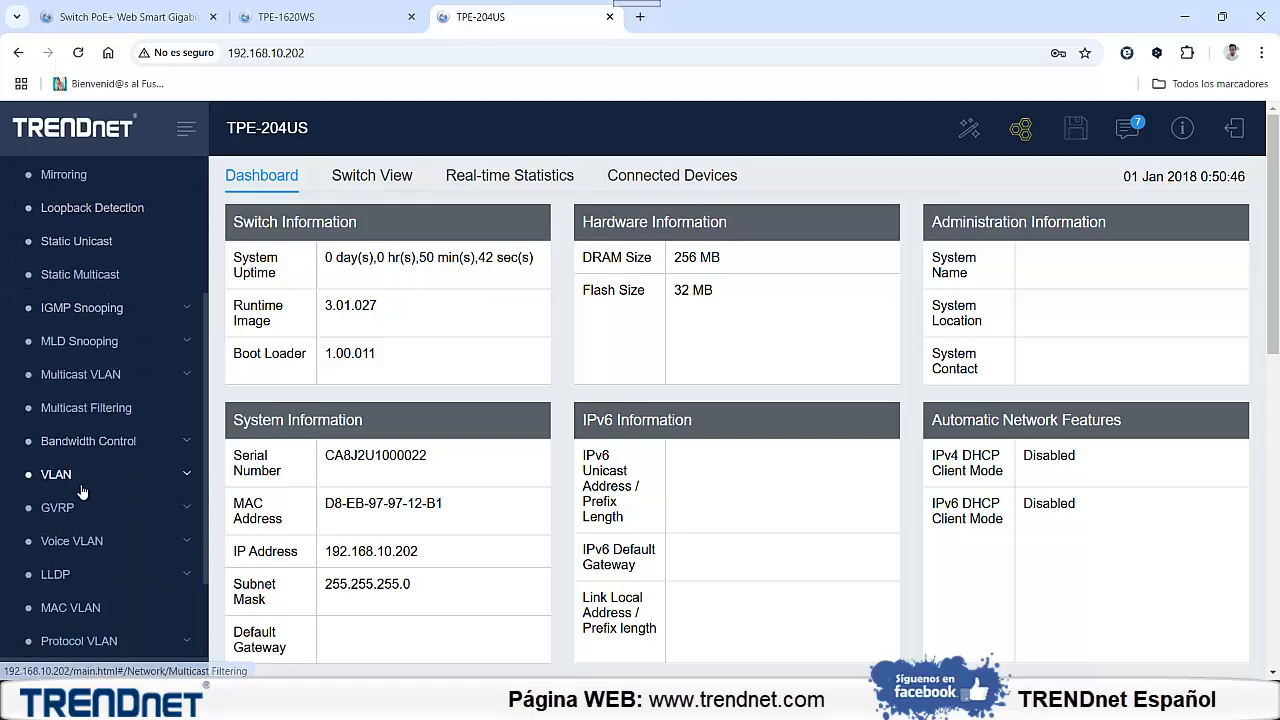
{"action": "left_click", "coordinate": [82, 476]}
{"action": "scroll", "coordinate": [70, 500], "scroll_direction": "down", "scroll_amount": 1}
{"action": "left_click", "coordinate": [70, 424]}
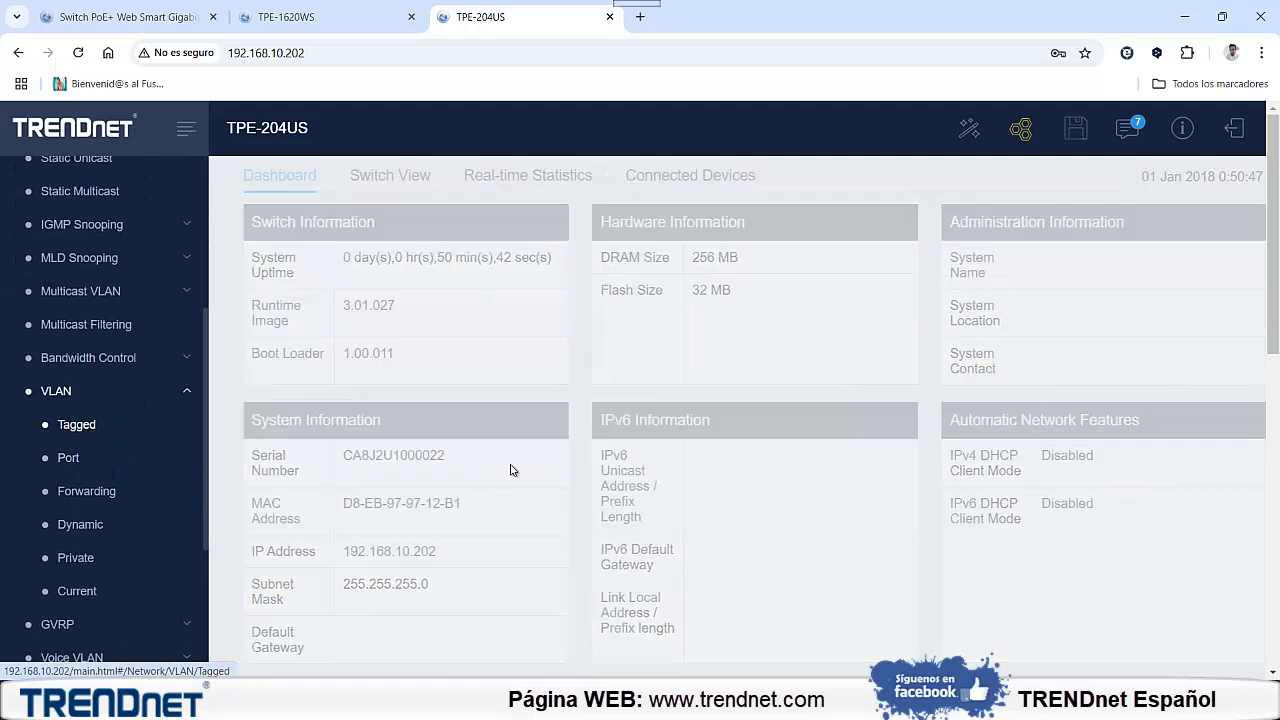
Open the default VLAN's entry from the tagged VLAN table and examine its untagged port membership
{"action": "scroll", "coordinate": [671, 463], "scroll_direction": "down", "scroll_amount": 1}
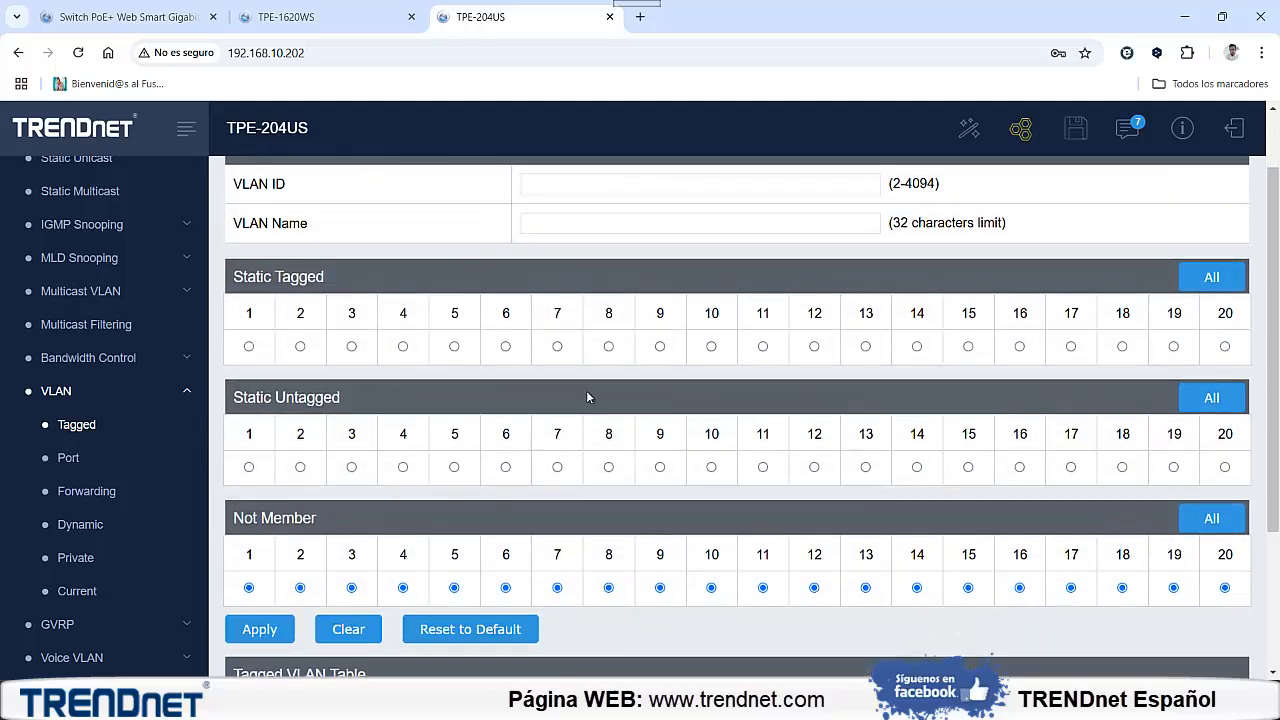
{"action": "scroll", "coordinate": [586, 390], "scroll_direction": "down", "scroll_amount": 2}
{"action": "double_click", "coordinate": [302, 533]}
{"action": "left_click_drag", "start_coordinate": [579, 536], "coordinate": [617, 536]}
{"action": "left_click", "coordinate": [617, 536]}
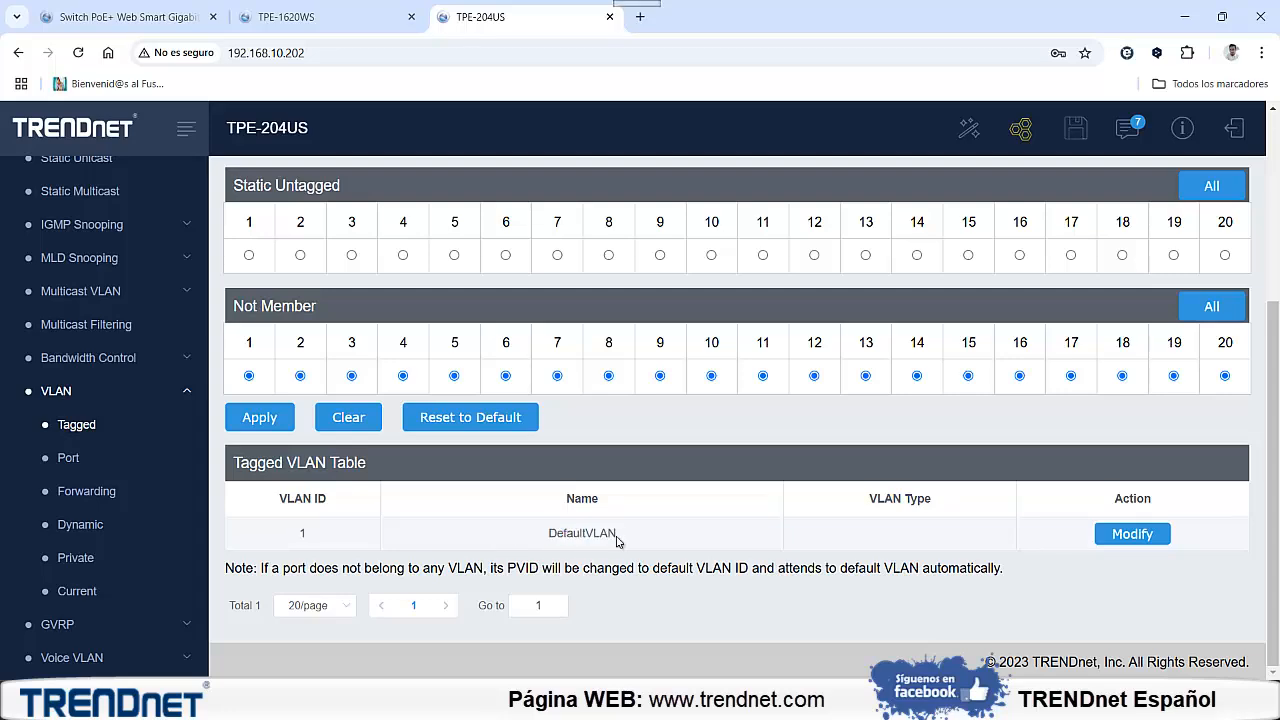
{"action": "left_click", "coordinate": [1112, 538]}
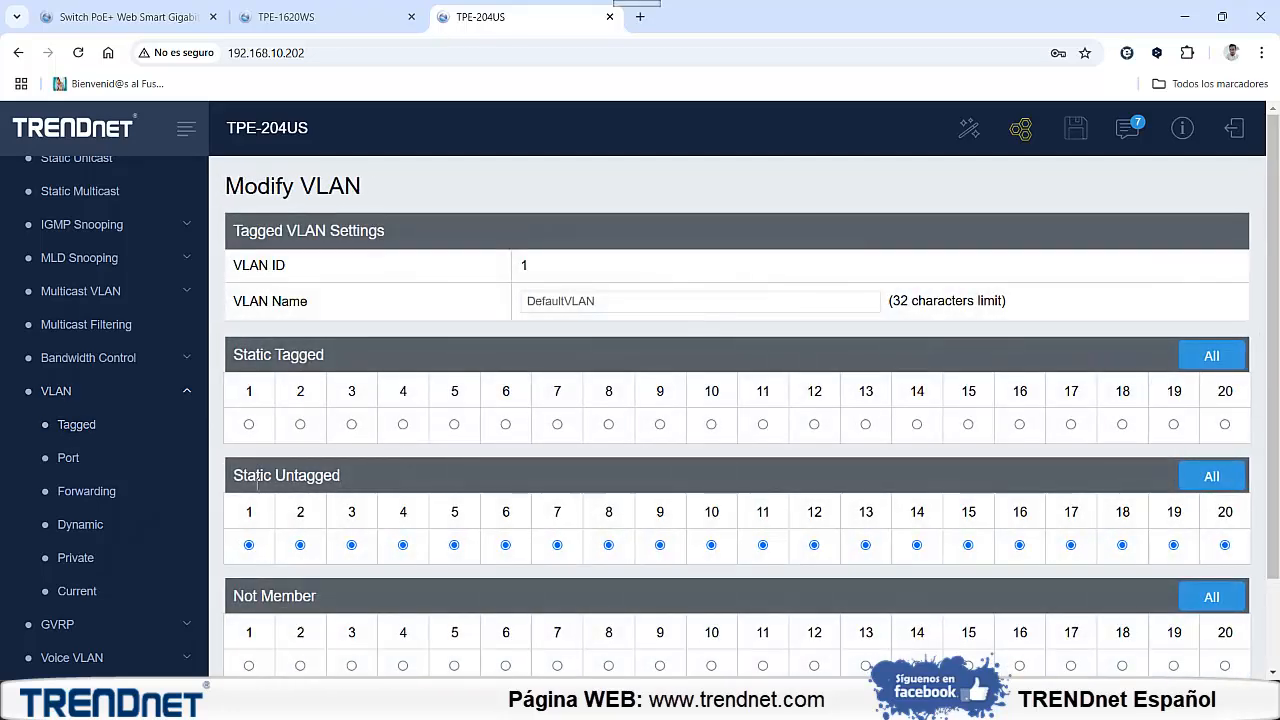
{"action": "double_click", "coordinate": [283, 474]}
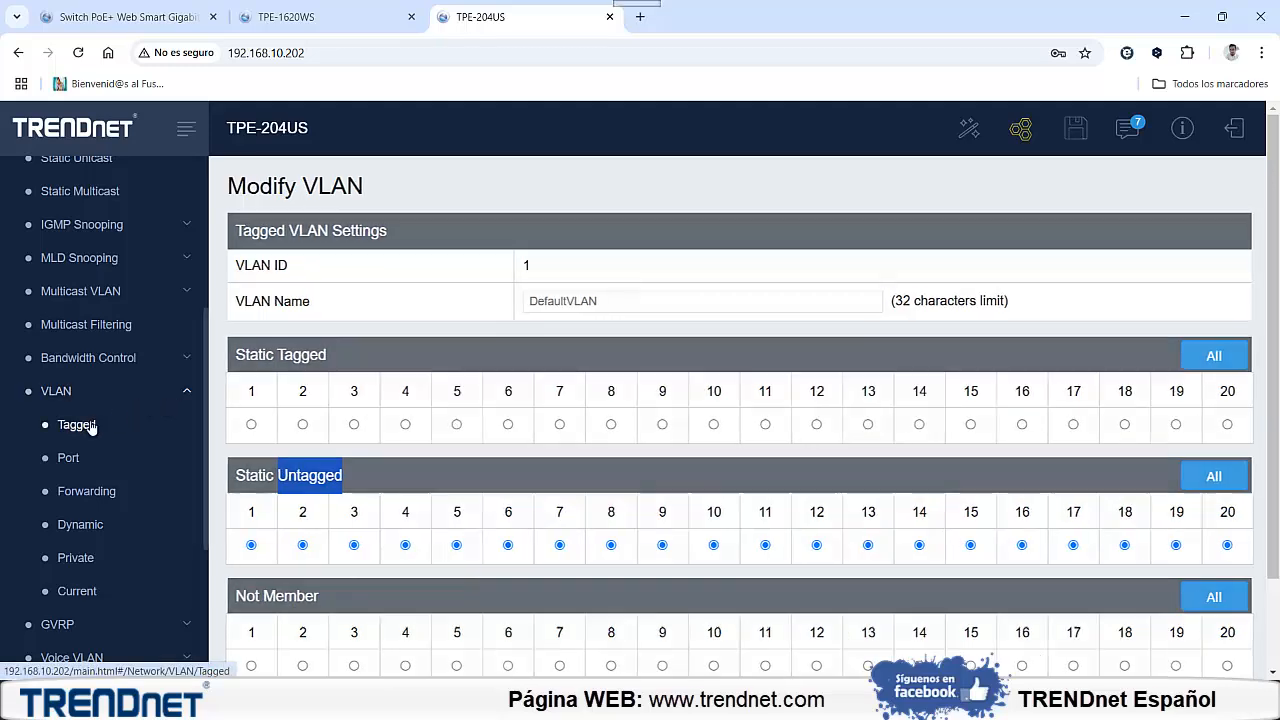
Return to the tagged VLAN settings and enter a new VLAN with ID 20 and name camaras
{"action": "left_click", "coordinate": [91, 425]}
{"action": "left_click", "coordinate": [563, 269]}
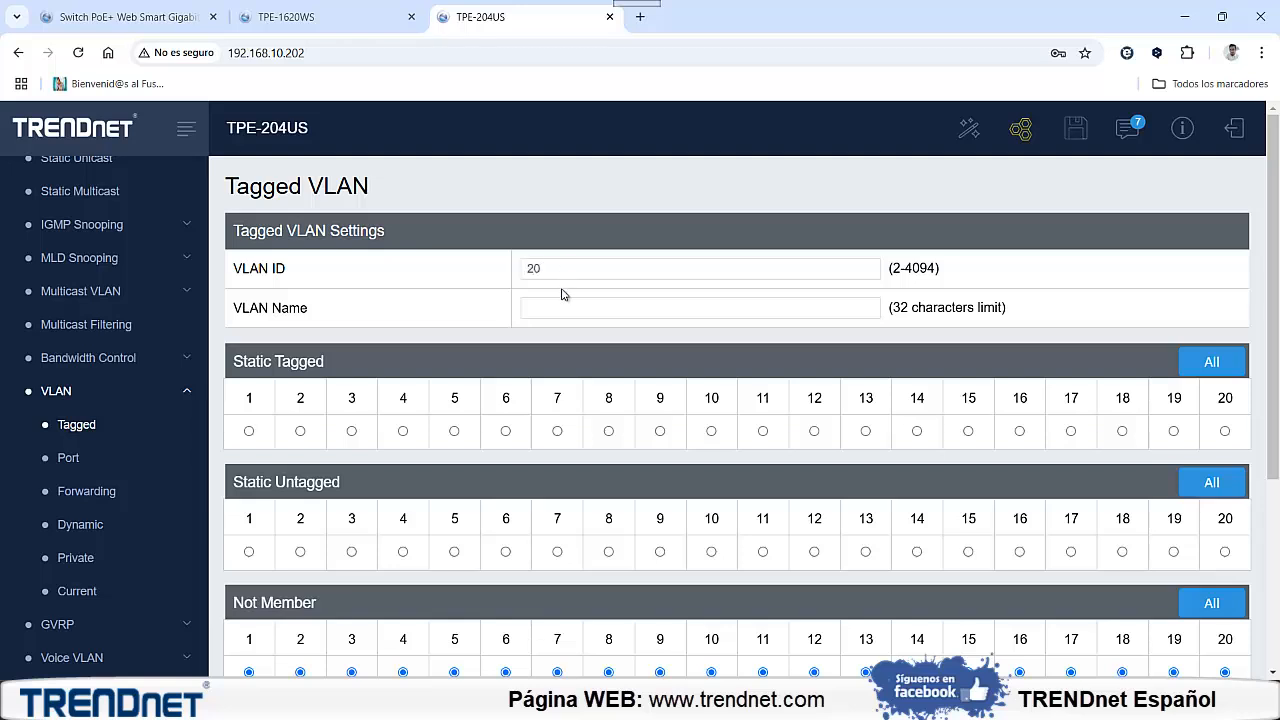
{"action": "left_click", "coordinate": [567, 306]}
Switch to the Excel plan, check the TPE-204US port assignments for VLAN camaras, and return to the browser
{"action": "left_click", "coordinate": [892, 700]}
{"action": "scroll", "coordinate": [870, 532], "scroll_direction": "down", "scroll_amount": 1}
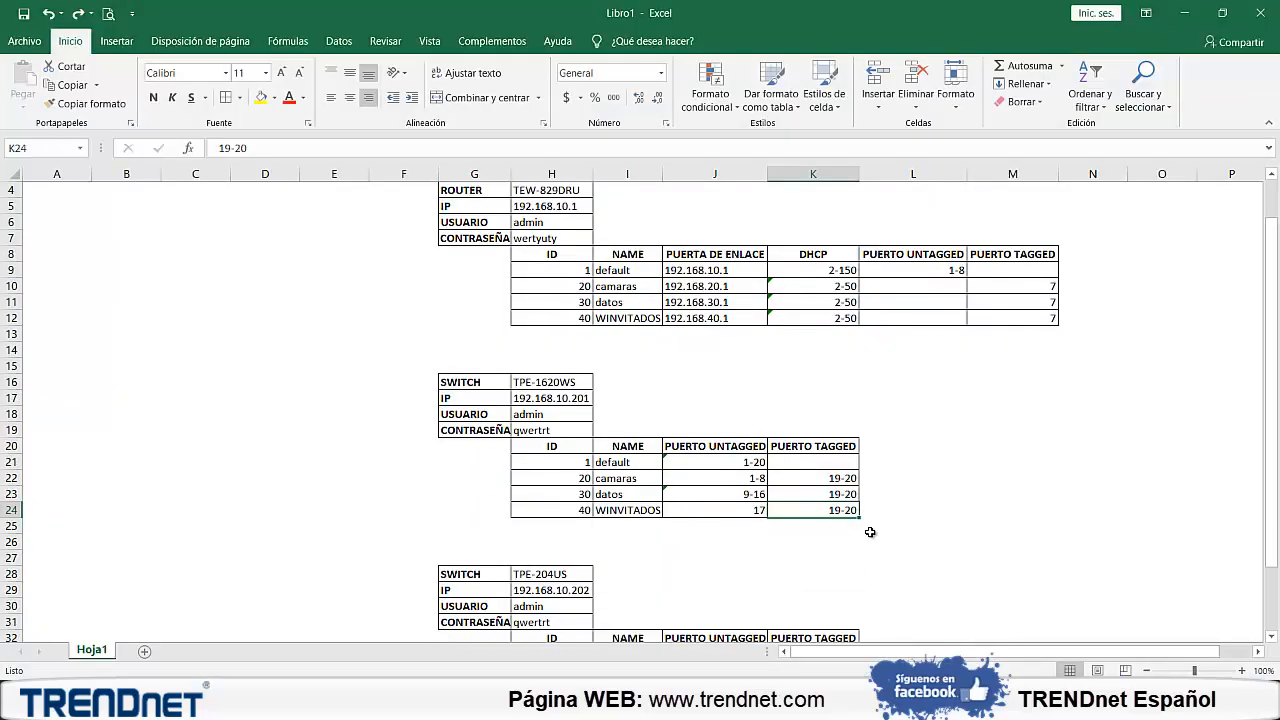
{"action": "scroll", "coordinate": [870, 532], "scroll_direction": "down", "scroll_amount": 1}
{"action": "scroll", "coordinate": [870, 535], "scroll_direction": "down", "scroll_amount": 1}
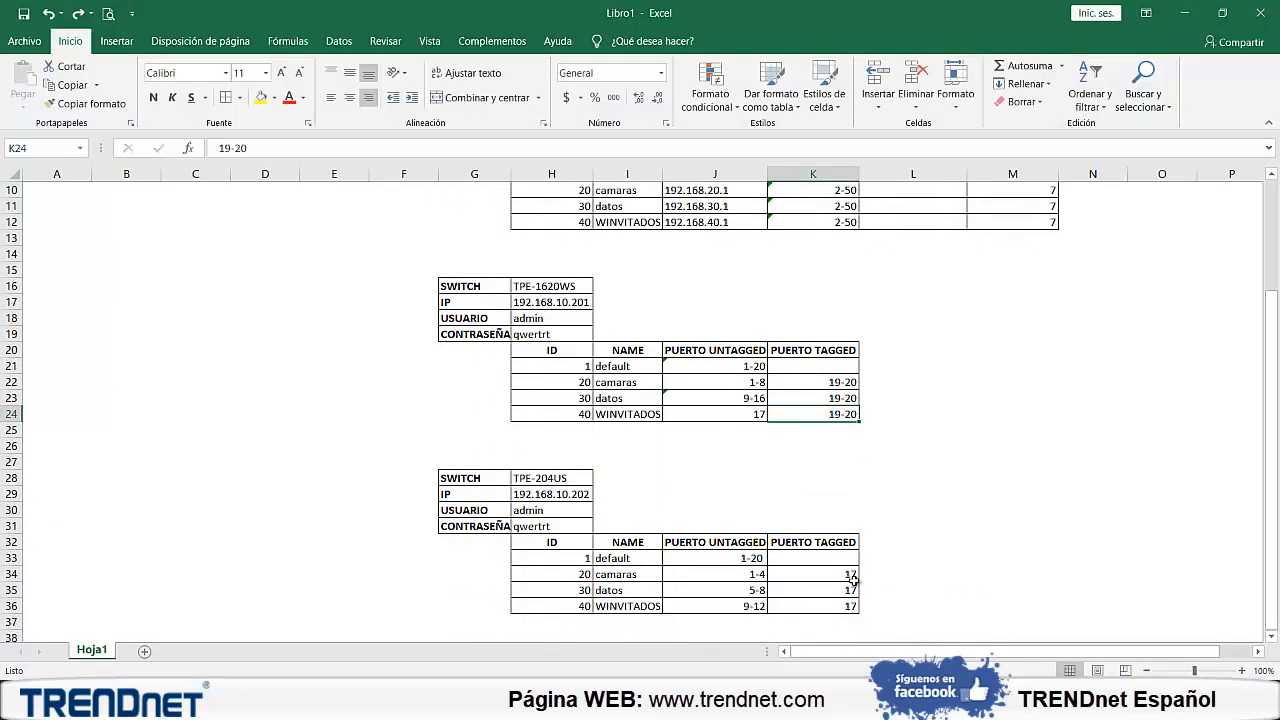
{"action": "left_click", "coordinate": [846, 574]}
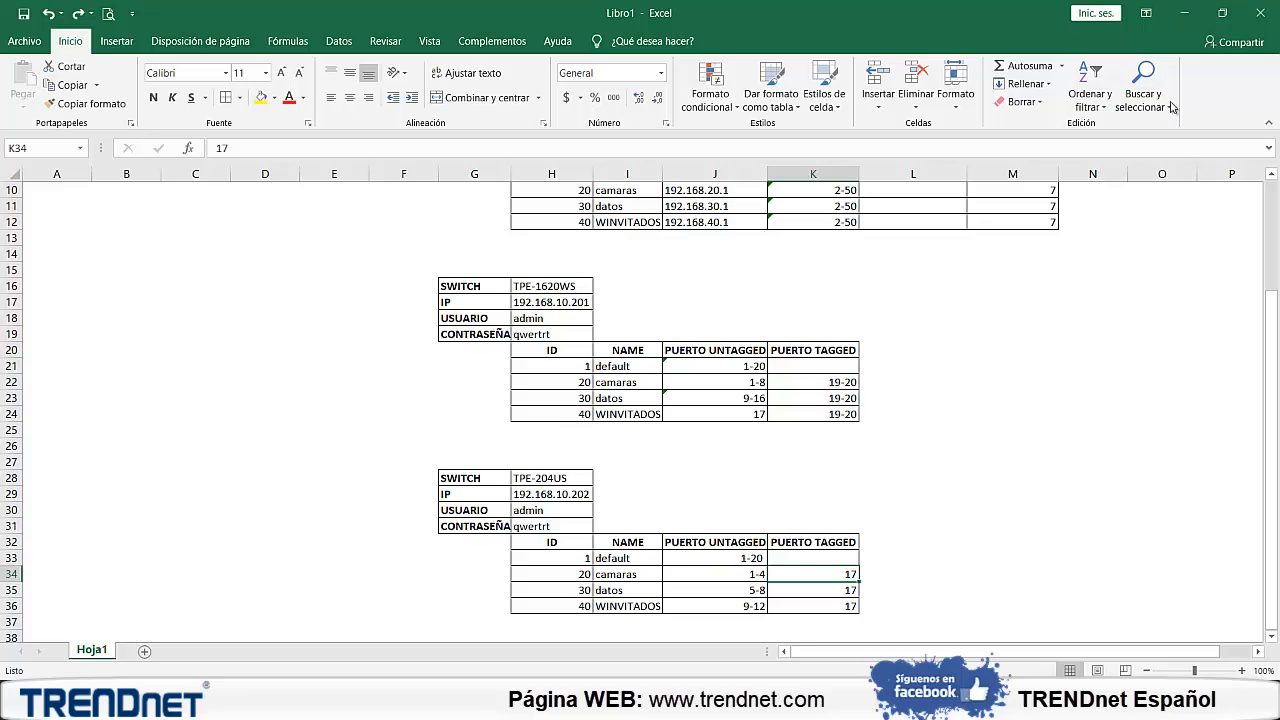
{"action": "left_click", "coordinate": [1185, 18]}
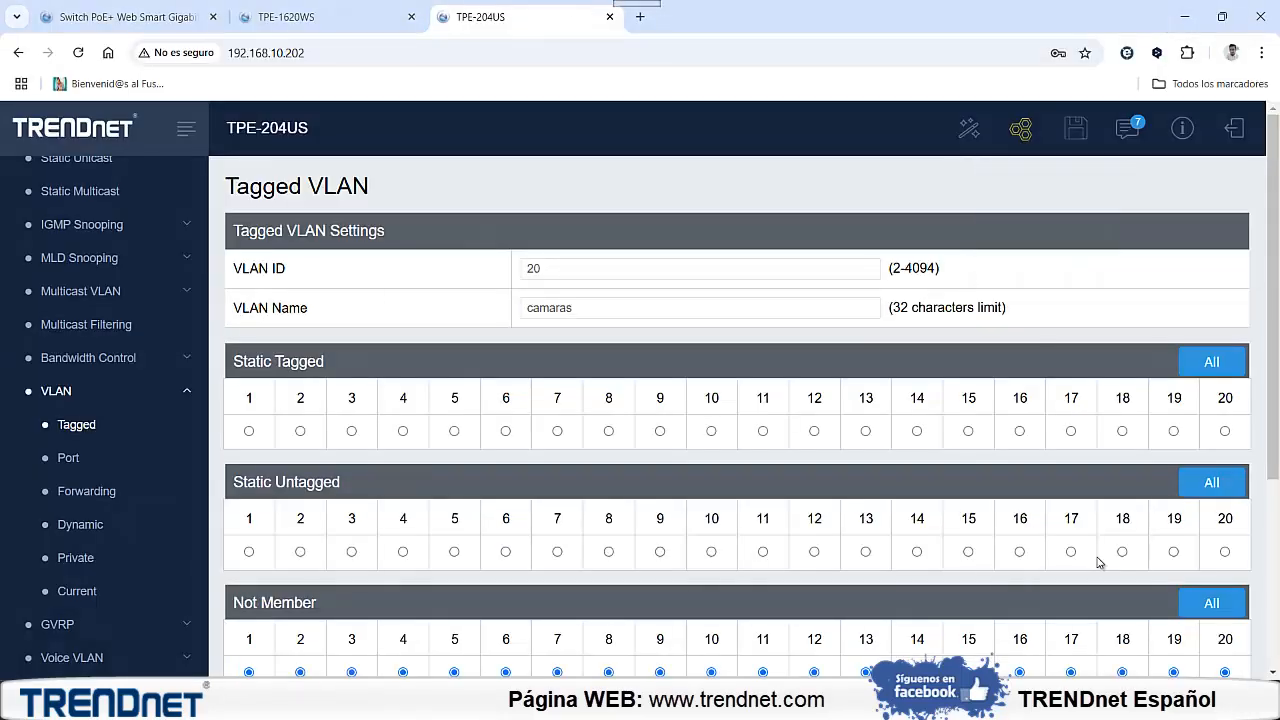
Make port 17 tagged and ports 1 to 4 untagged members of VLAN 20, and apply the VLAN
{"action": "left_click", "coordinate": [1071, 431]}
{"action": "left_click", "coordinate": [249, 551]}
{"action": "left_click", "coordinate": [300, 551]}
{"action": "left_click", "coordinate": [351, 551]}
{"action": "left_click", "coordinate": [403, 551]}
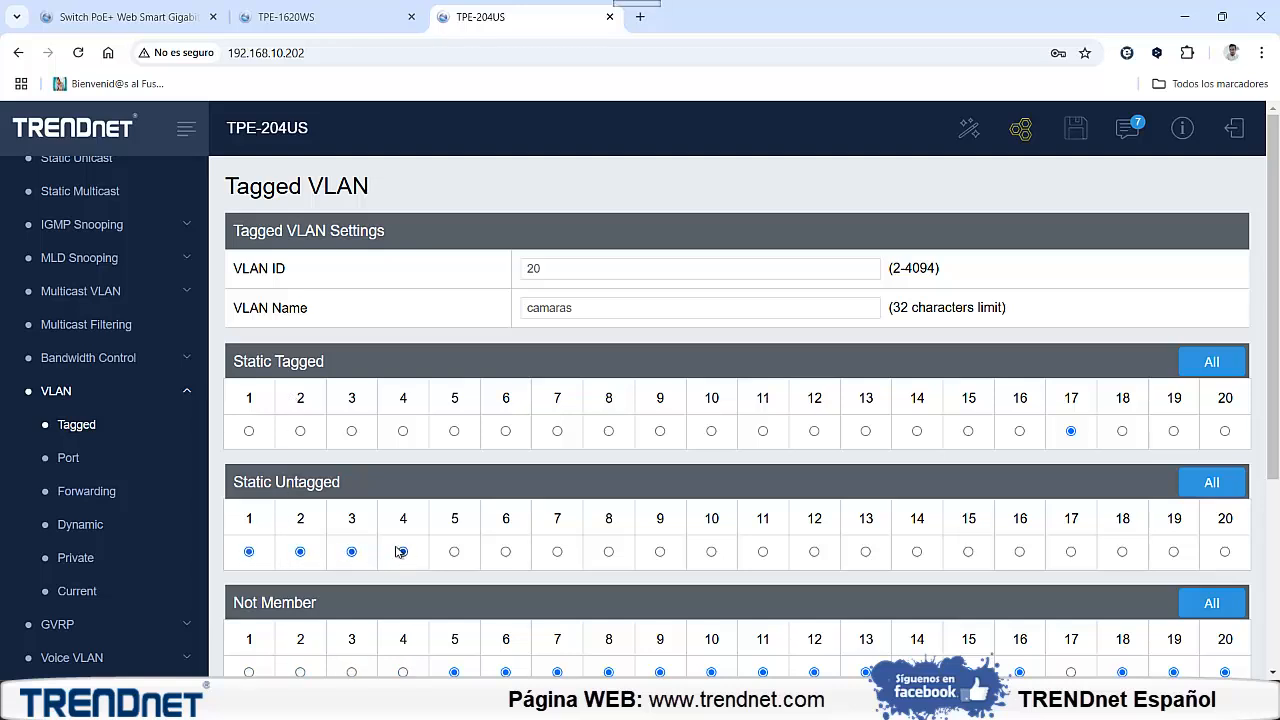
{"action": "scroll", "coordinate": [370, 517], "scroll_direction": "down", "scroll_amount": 3}
{"action": "left_click", "coordinate": [259, 547]}
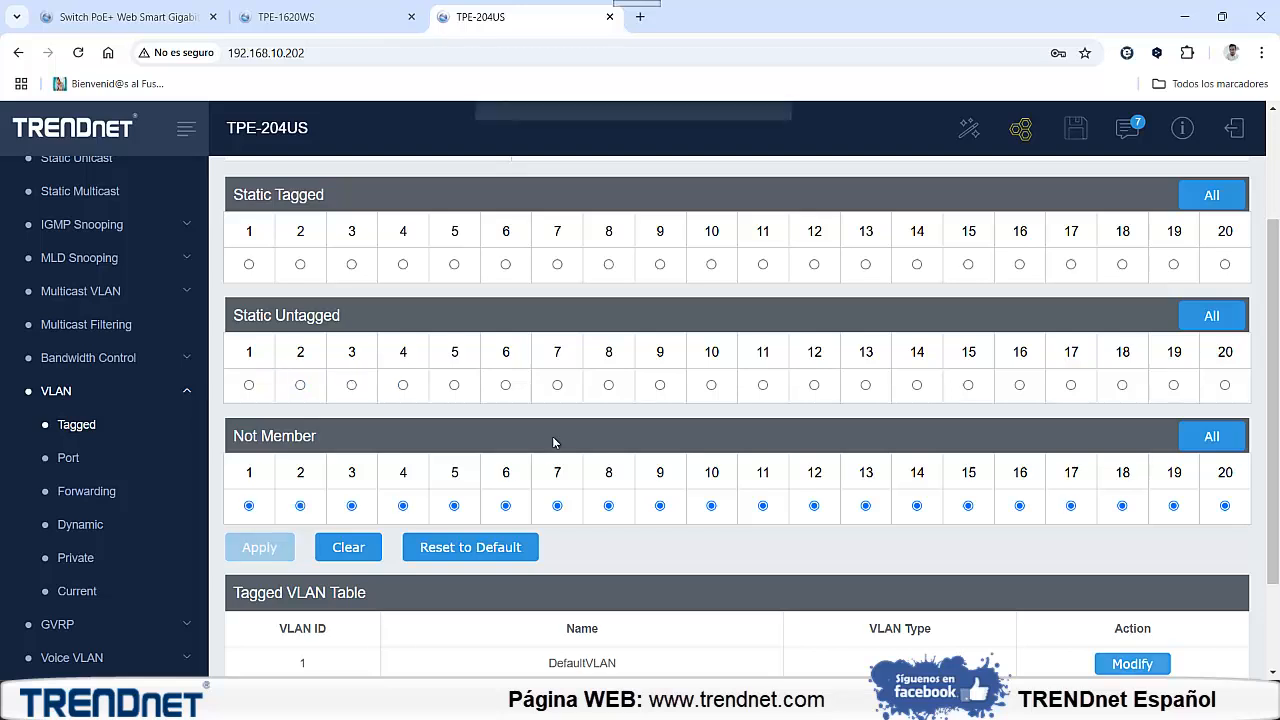
Create VLAN 30 named datos with port 17 tagged and ports 5 to 8 untagged, checking the ports against the Excel plan
{"action": "scroll", "coordinate": [556, 443], "scroll_direction": "up", "scroll_amount": 2}
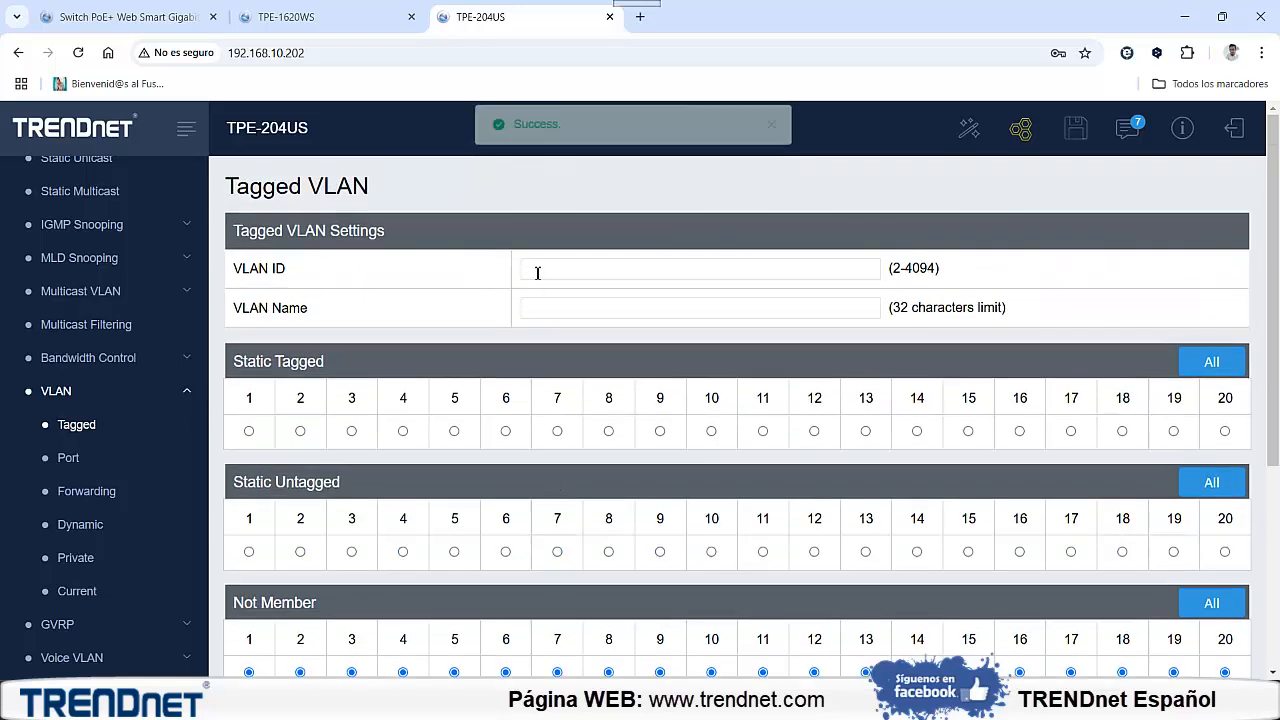
{"action": "type", "text": "30"}
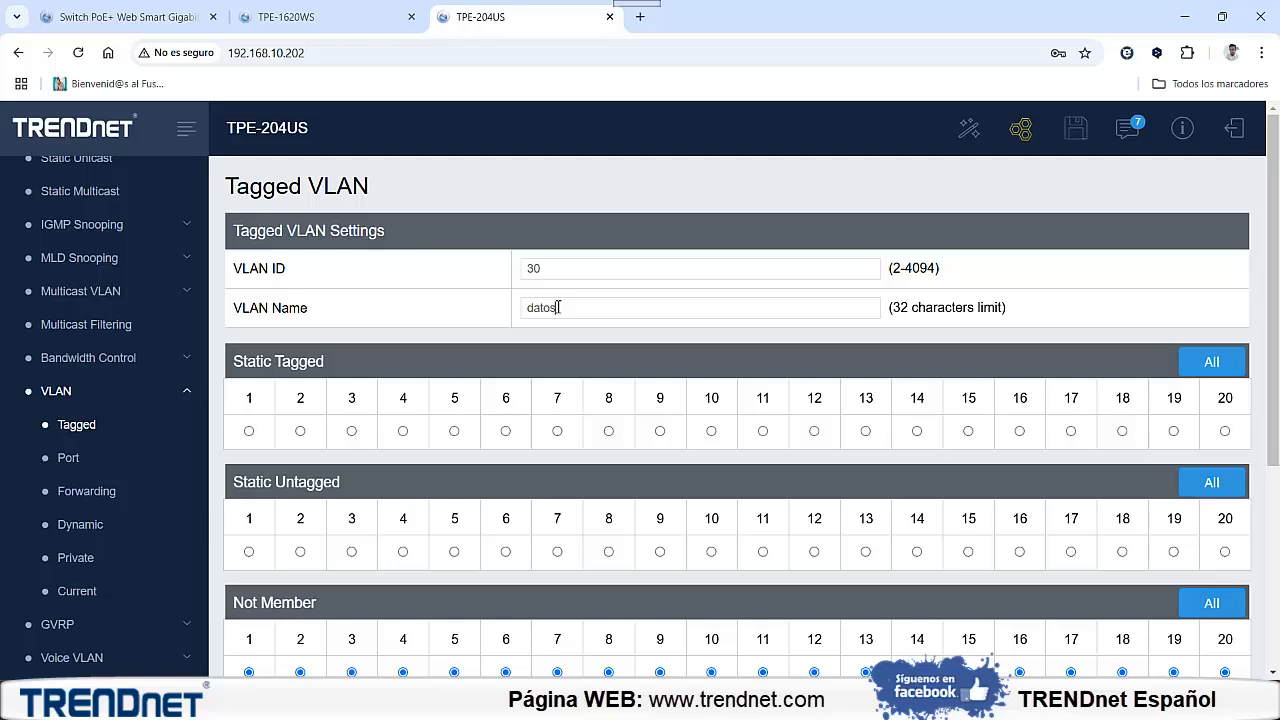
{"action": "left_click", "coordinate": [1070, 431]}
{"action": "left_click", "coordinate": [455, 552]}
{"action": "left_click", "coordinate": [506, 552]}
{"action": "left_click", "coordinate": [557, 552]}
{"action": "left_click", "coordinate": [609, 552]}
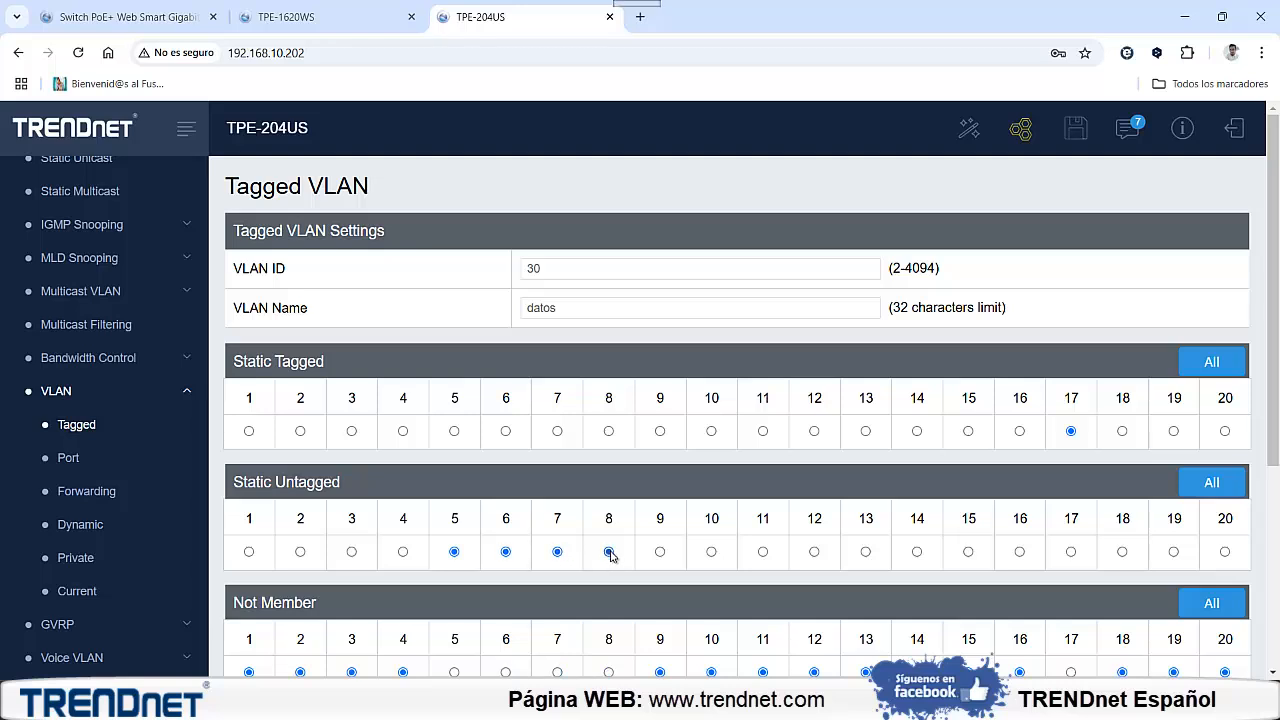
{"action": "key", "text": "alt+Tab"}
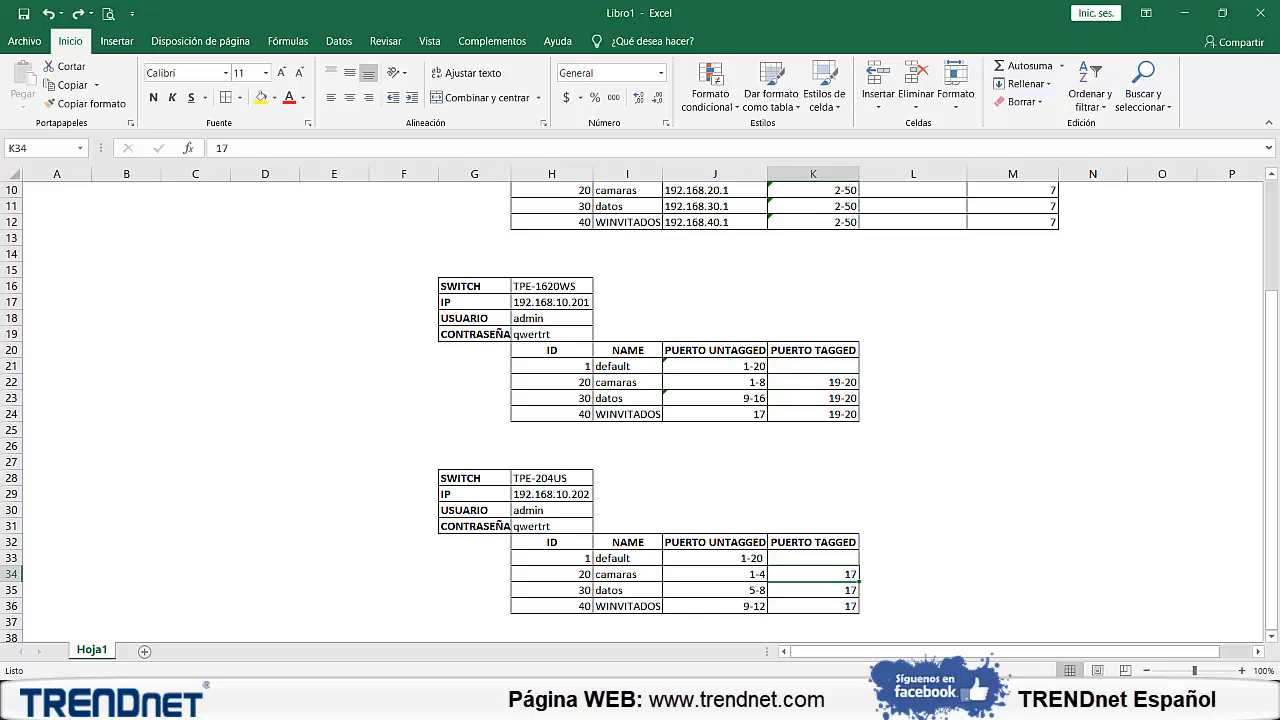
{"action": "key", "text": "alt+Tab"}
{"action": "scroll", "coordinate": [360, 514], "scroll_direction": "down", "scroll_amount": 2}
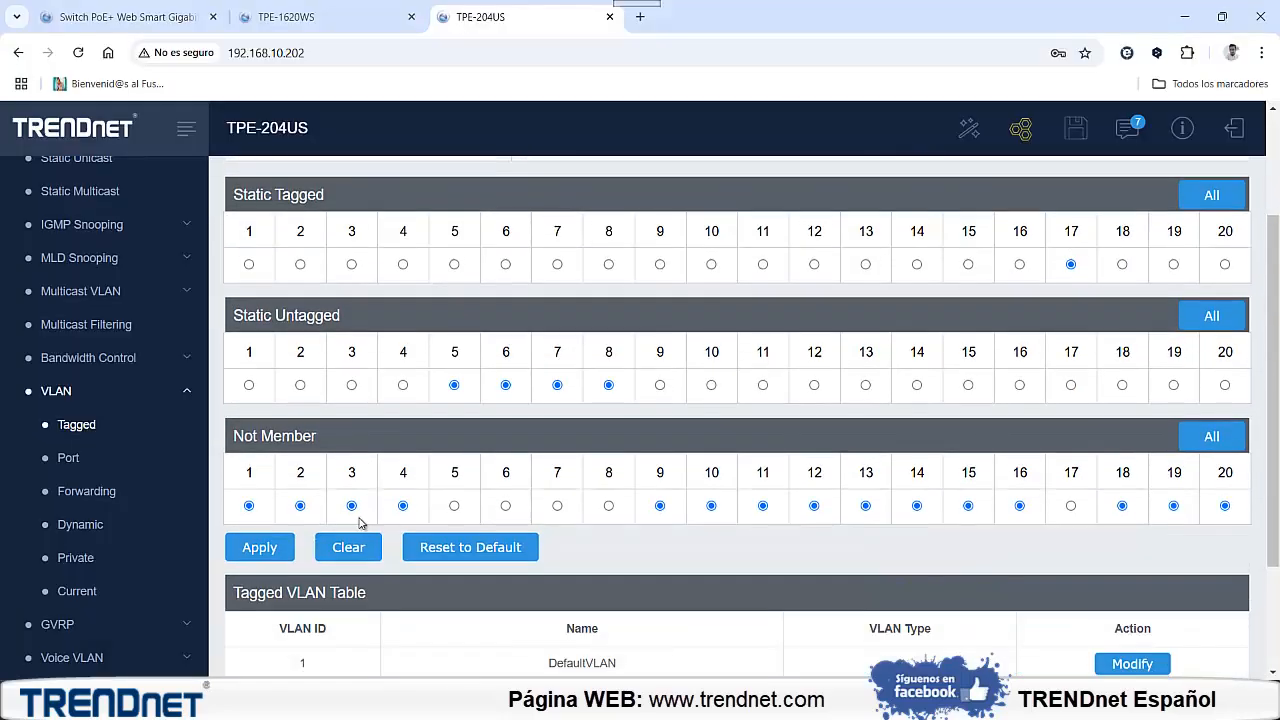
{"action": "left_click", "coordinate": [271, 550]}
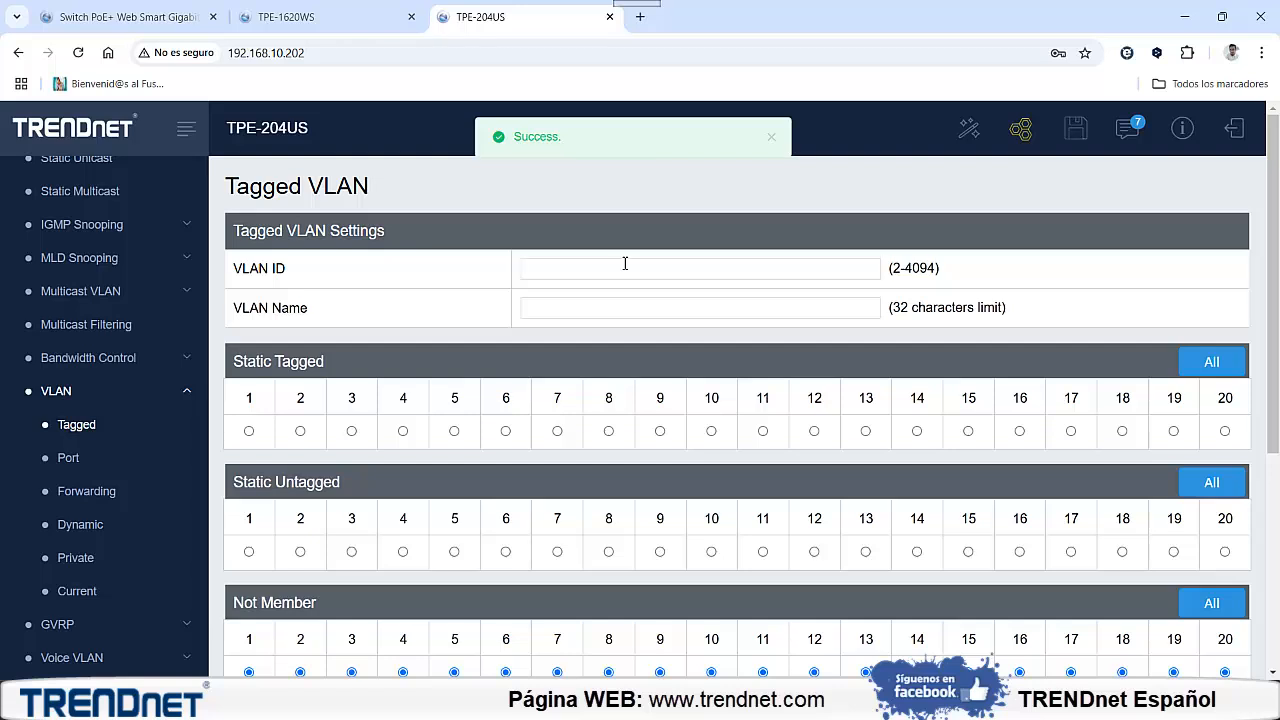
Create VLAN 40 named WINVITADOS with port 17 tagged and ports 9 to 12 untagged, and review the tagged VLAN table
{"action": "left_click", "coordinate": [625, 263]}
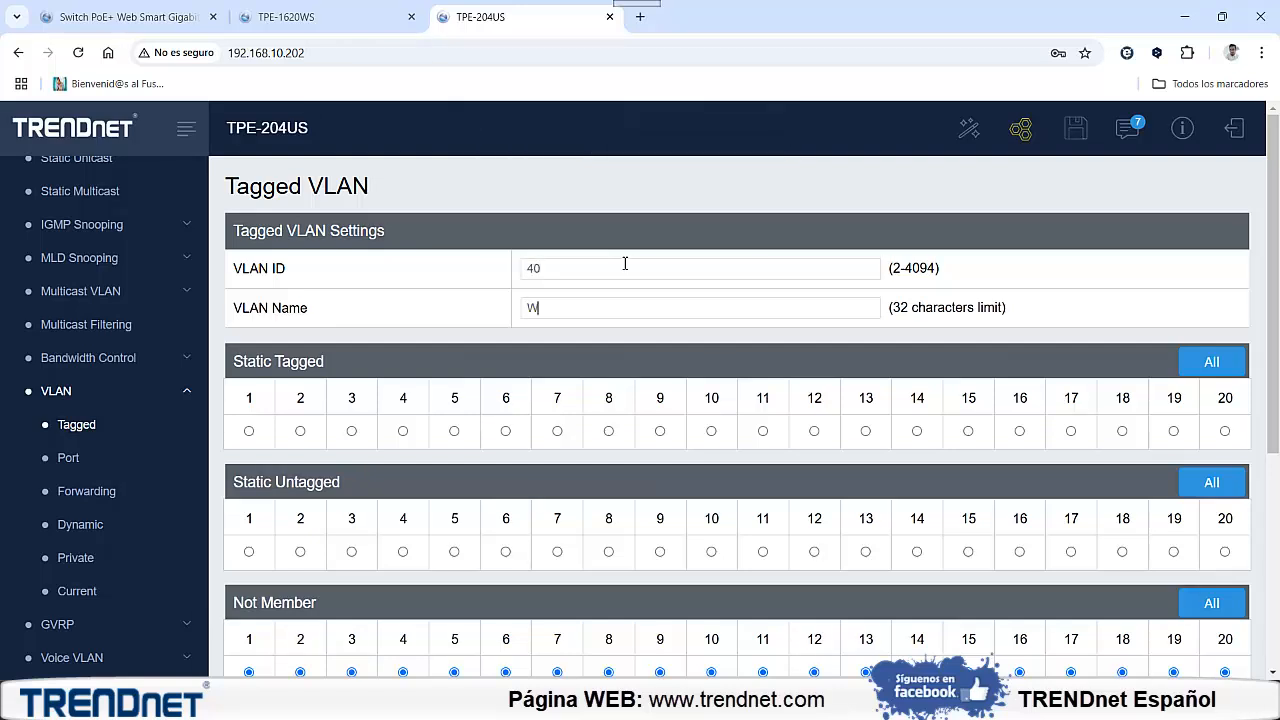
{"action": "type", "text": "WINVITADOS"}
{"action": "left_click", "coordinate": [1071, 433]}
{"action": "left_click", "coordinate": [660, 552]}
{"action": "left_click", "coordinate": [711, 552]}
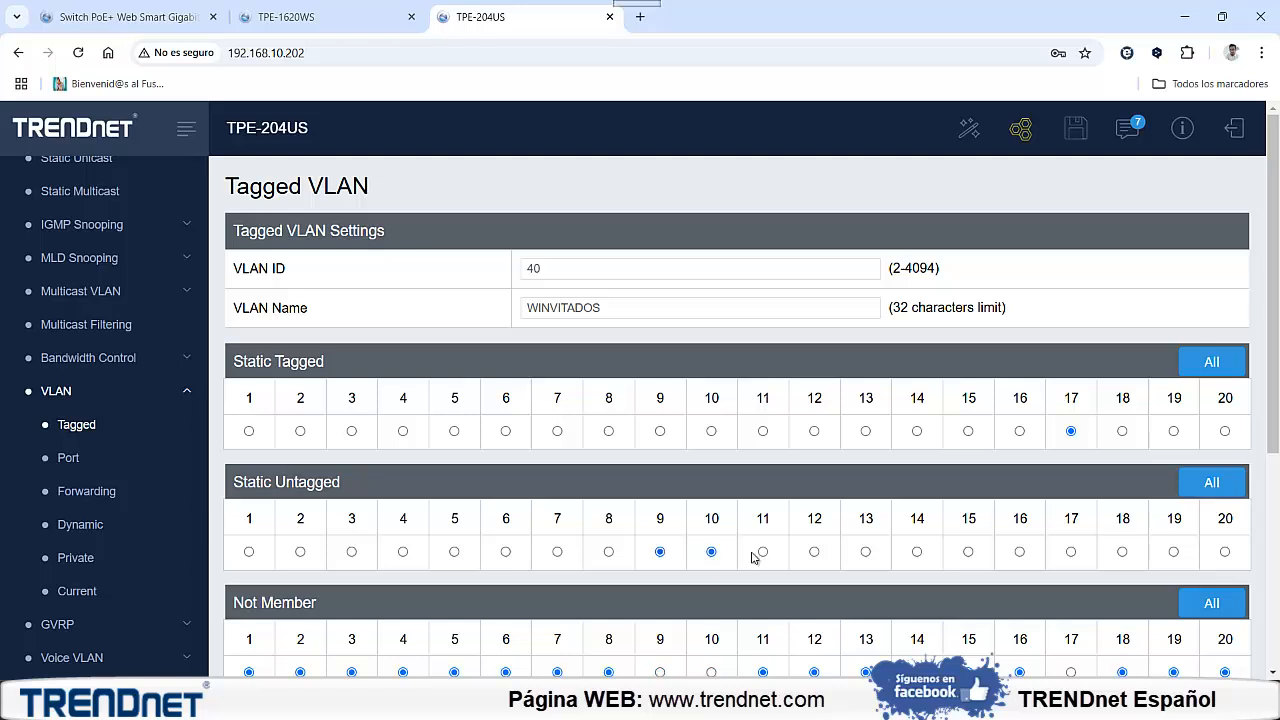
{"action": "left_click", "coordinate": [762, 552]}
{"action": "scroll", "coordinate": [537, 509], "scroll_direction": "down", "scroll_amount": 1}
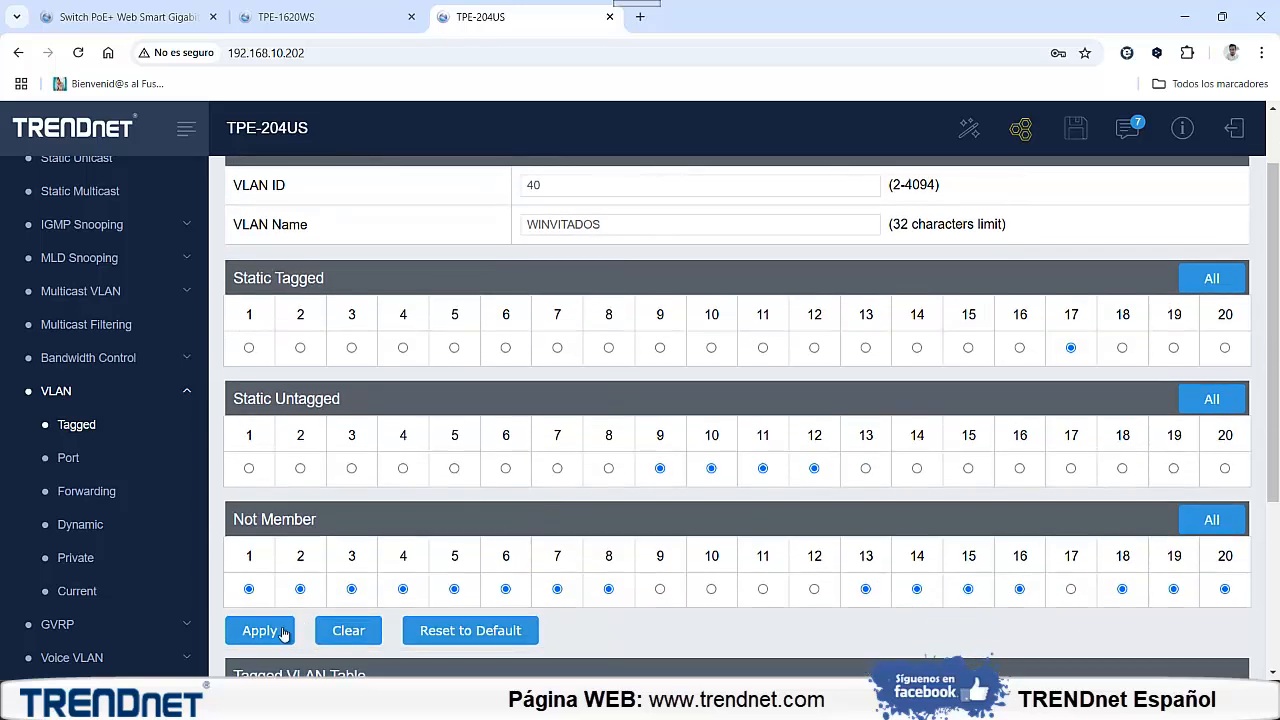
{"action": "left_click", "coordinate": [284, 633]}
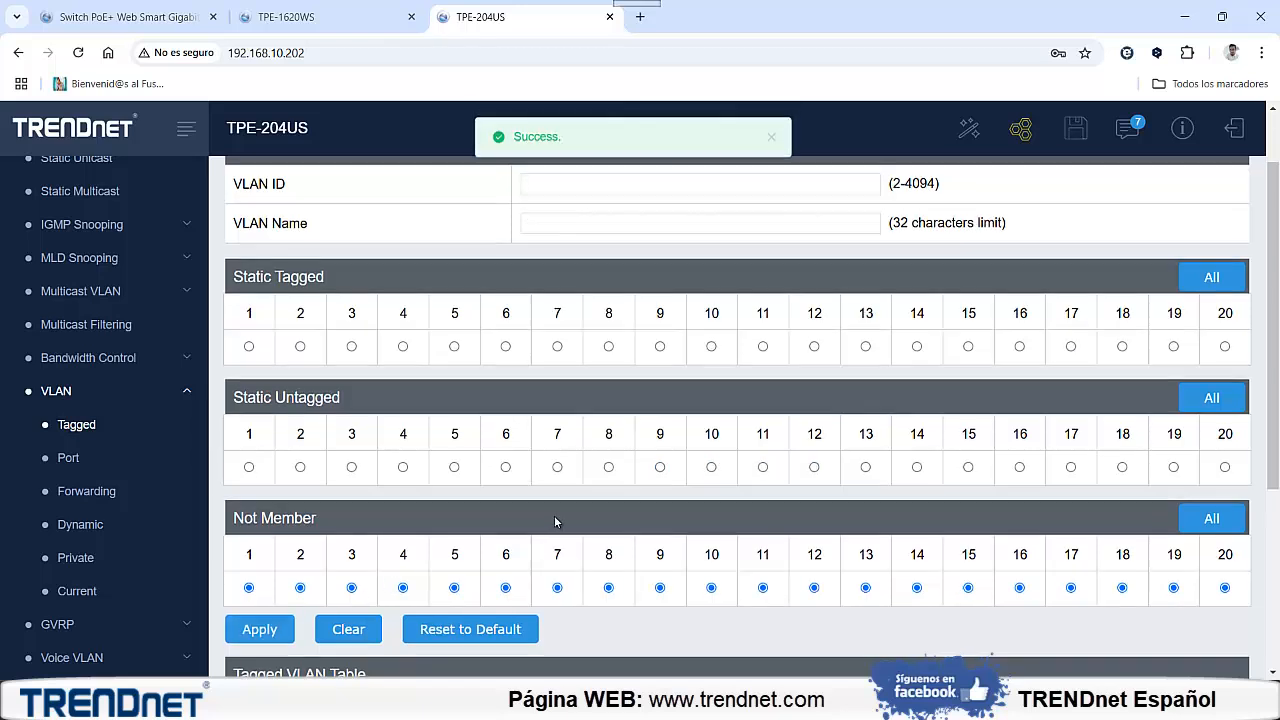
{"action": "scroll", "coordinate": [555, 521], "scroll_direction": "down", "scroll_amount": 3}
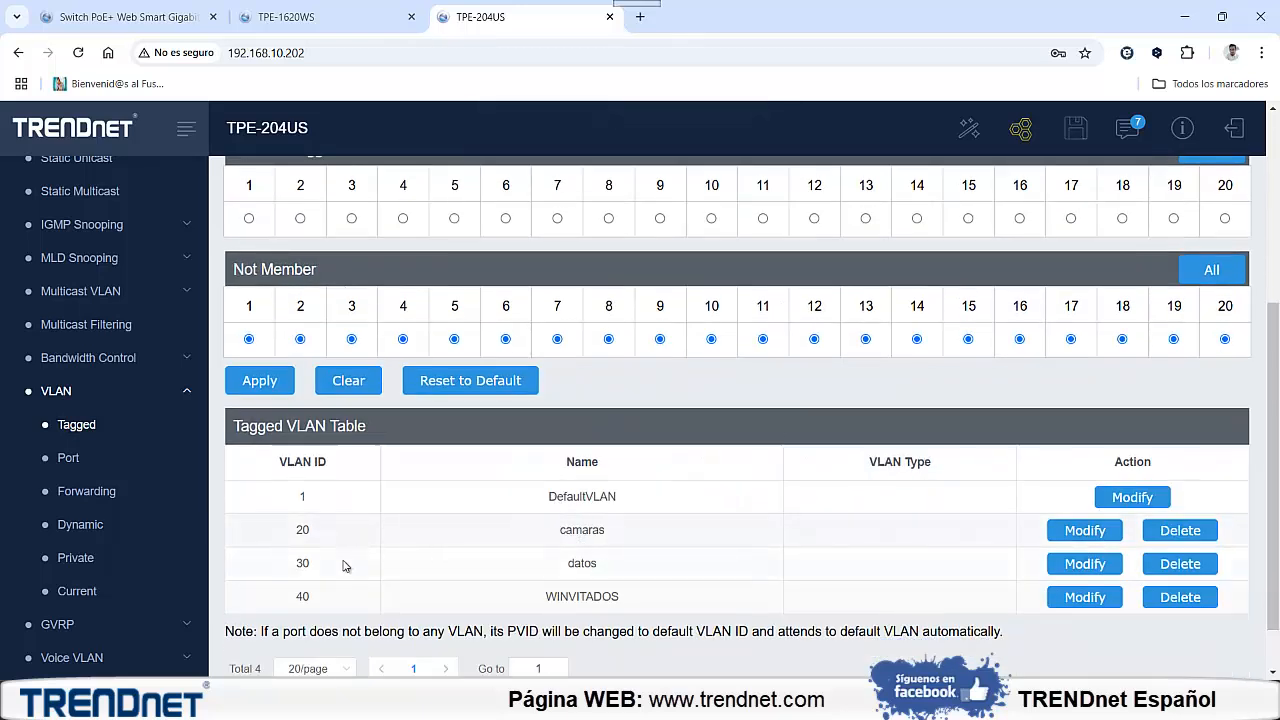
Open the current VLAN database of the TPE-204US and check the member and untagged ports of VLANs 20, 30 and 40
{"action": "scroll", "coordinate": [546, 391], "scroll_direction": "up", "scroll_amount": 1}
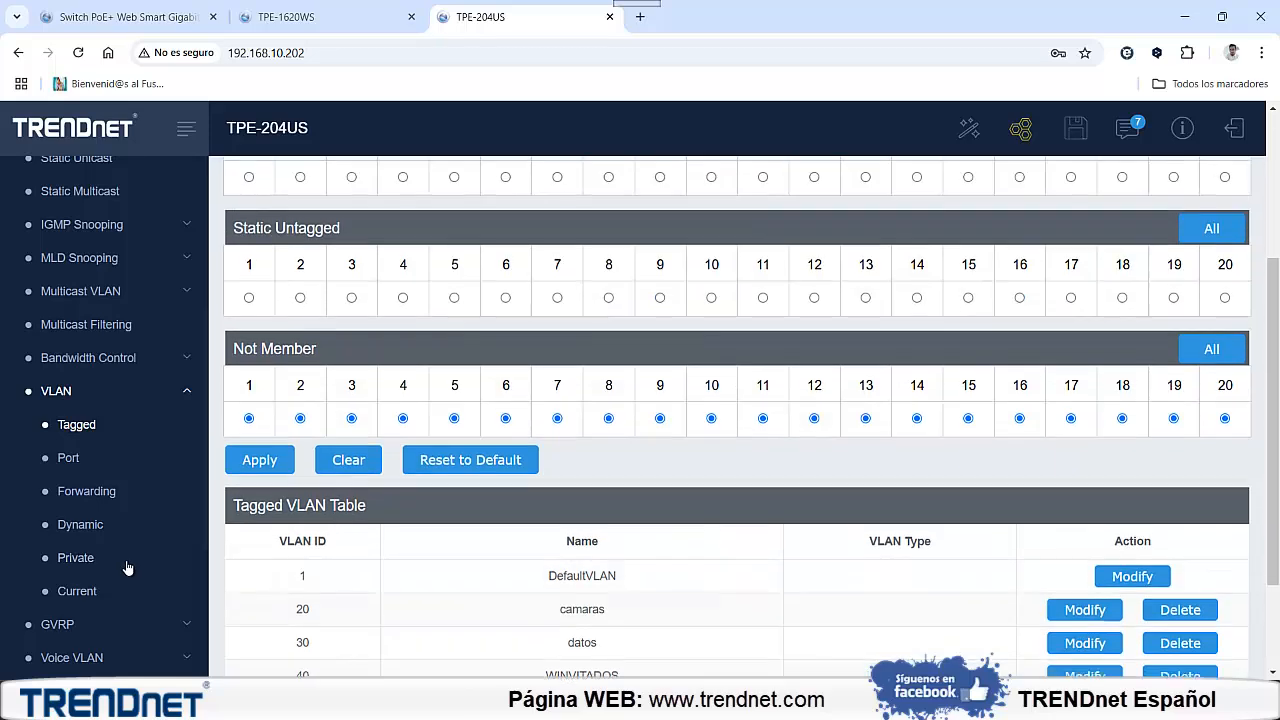
{"action": "left_click", "coordinate": [75, 590]}
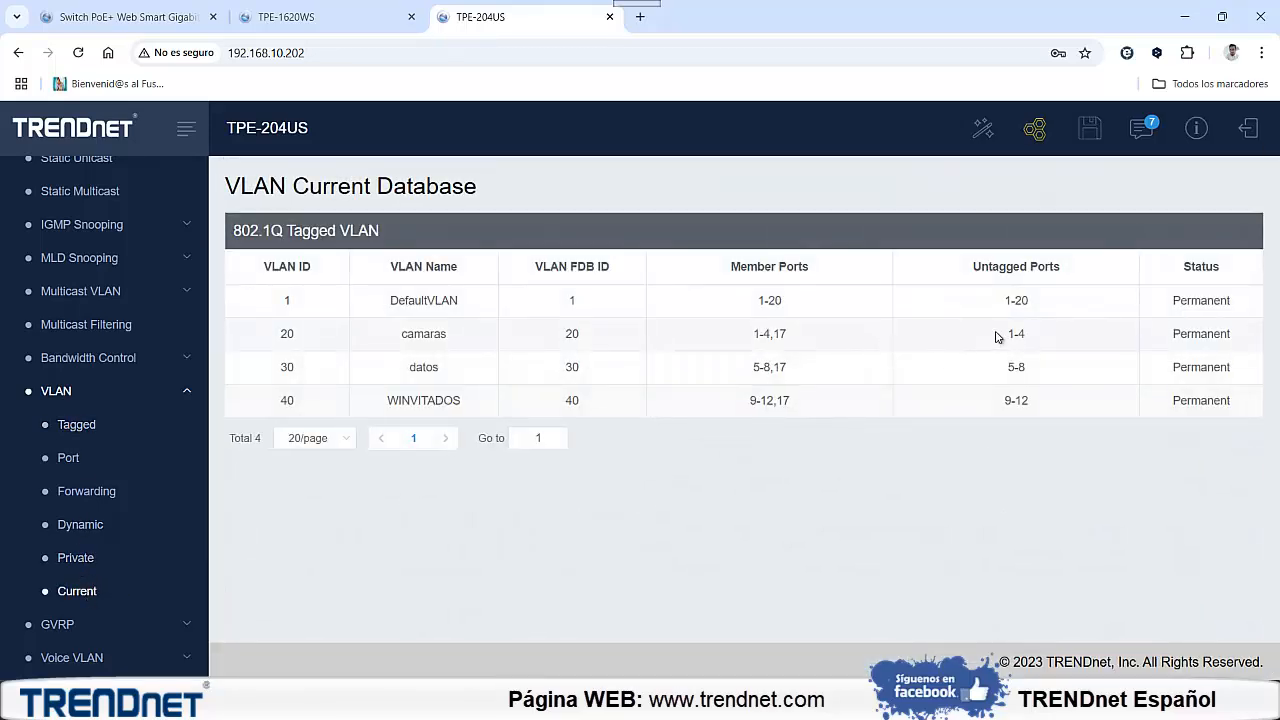
{"action": "left_click_drag", "start_coordinate": [997, 336], "coordinate": [1034, 405]}
{"action": "left_click_drag", "start_coordinate": [774, 336], "coordinate": [780, 337]}
{"action": "double_click", "coordinate": [784, 371]}
{"action": "left_click", "coordinate": [785, 402]}
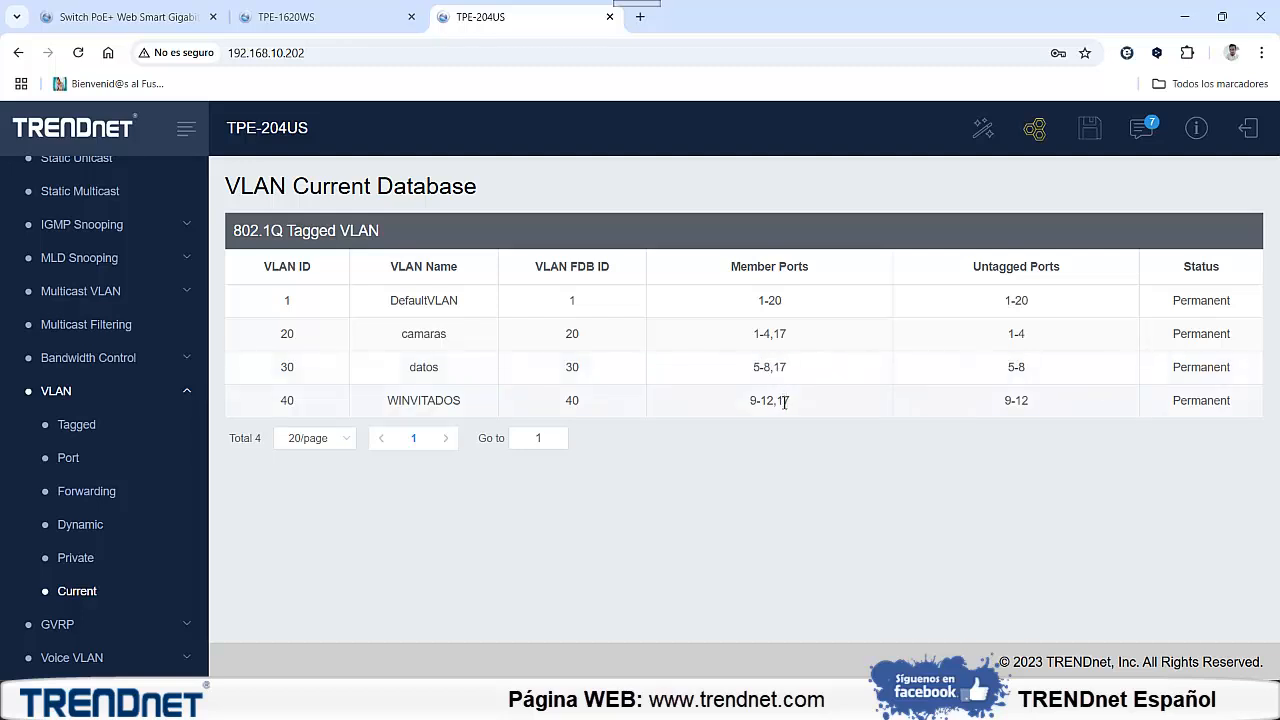
Switch to the Red con VLANs slide and draw red arrows to the VLAN list and router, plus marks around the TPE-1620WS
{"action": "mouse_move", "coordinate": [803, 698]}
{"action": "left_click", "coordinate": [818, 654]}
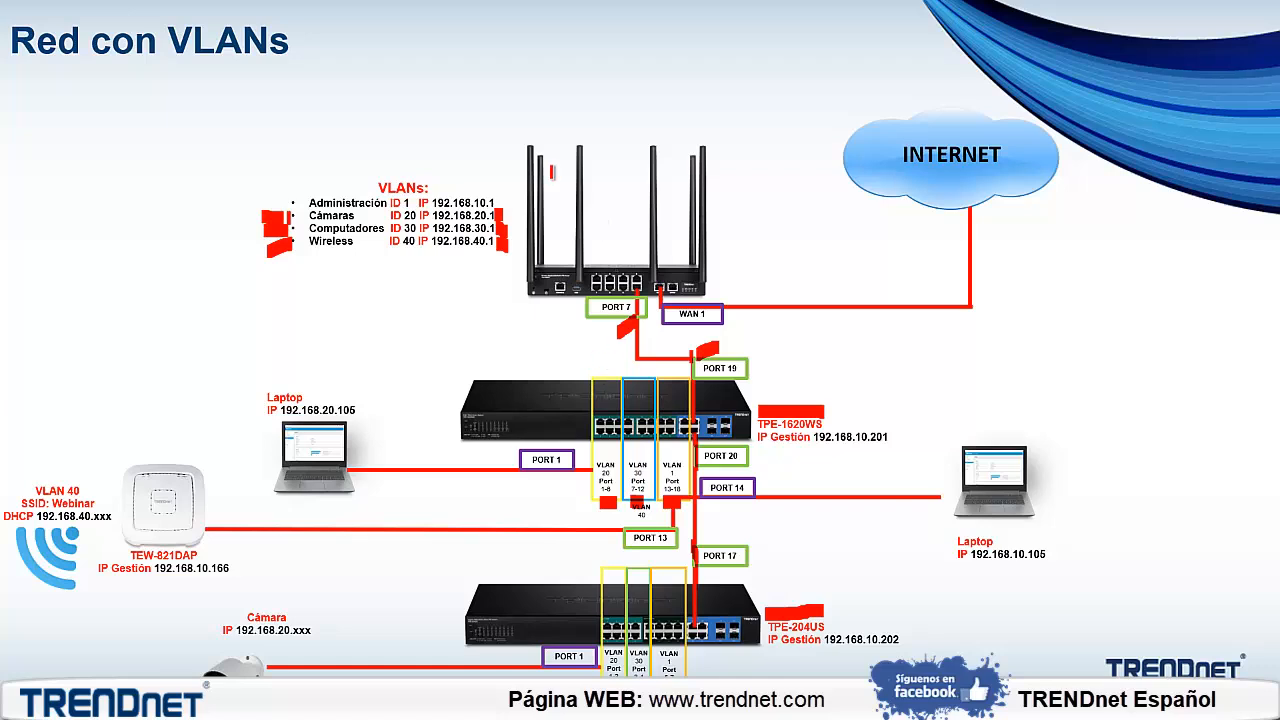
{"action": "left_click_drag", "start_coordinate": [362, 53], "coordinate": [475, 162]}
{"action": "left_click_drag", "start_coordinate": [457, 88], "coordinate": [471, 158]}
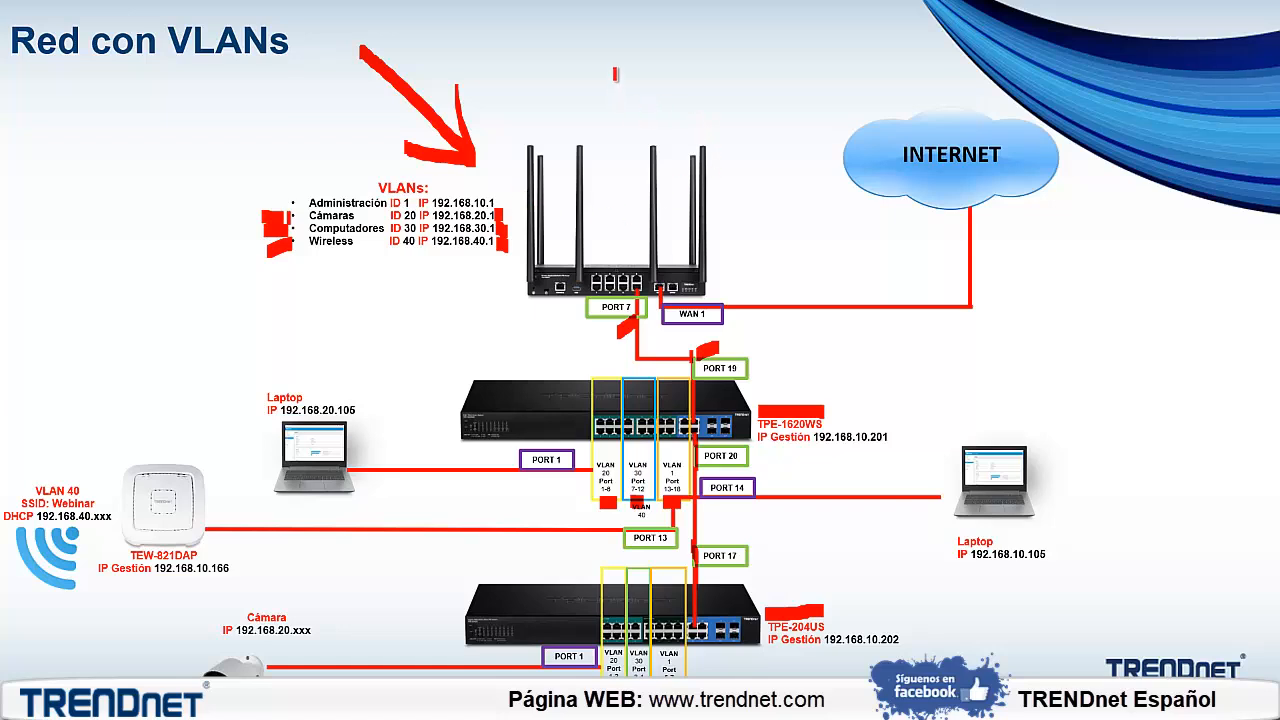
{"action": "mouse_move", "coordinate": [616, 70]}
{"action": "left_mouse_down"}
{"action": "mouse_move", "coordinate": [598, 124]}
{"action": "mouse_move", "coordinate": [656, 101]}
{"action": "left_mouse_up"}
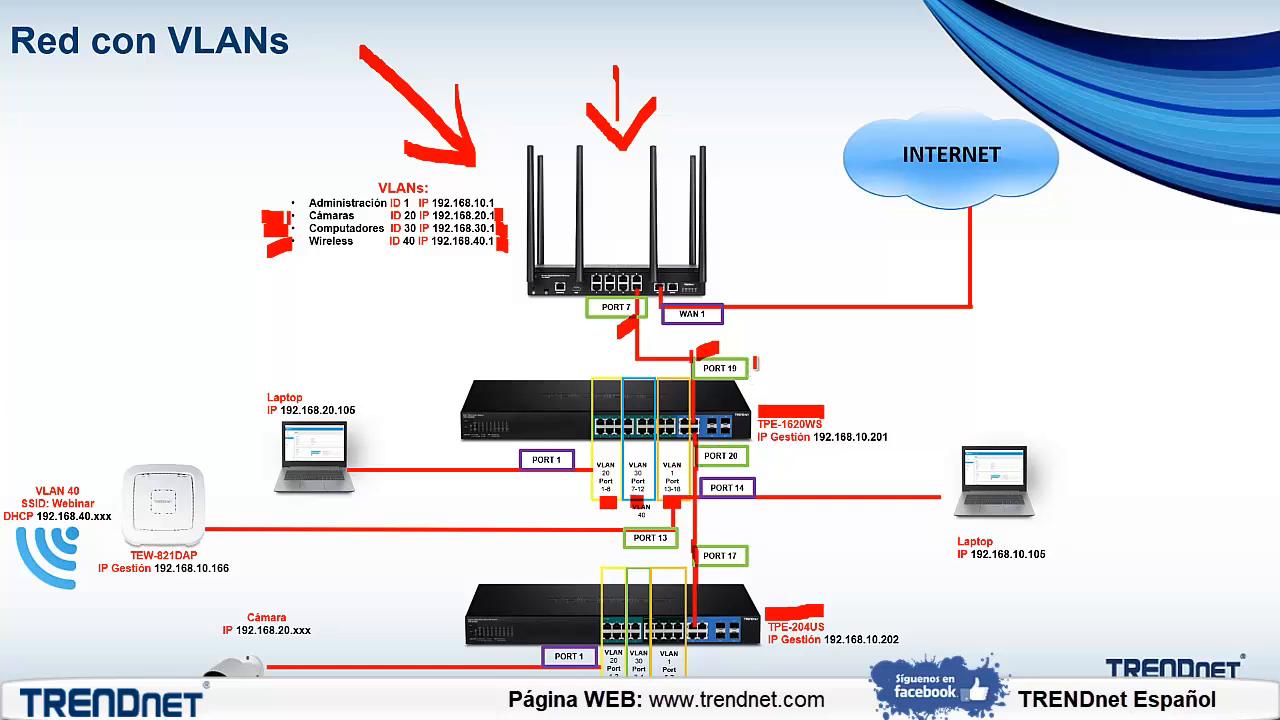
{"action": "left_click_drag", "start_coordinate": [756, 364], "coordinate": [797, 360]}
{"action": "left_click_drag", "start_coordinate": [591, 483], "coordinate": [507, 497]}
Switch to the Excel plan and review the TPE-1620WS entry for VLAN datos: its ID, name and untagged ports
{"action": "key", "text": "alt+Tab"}
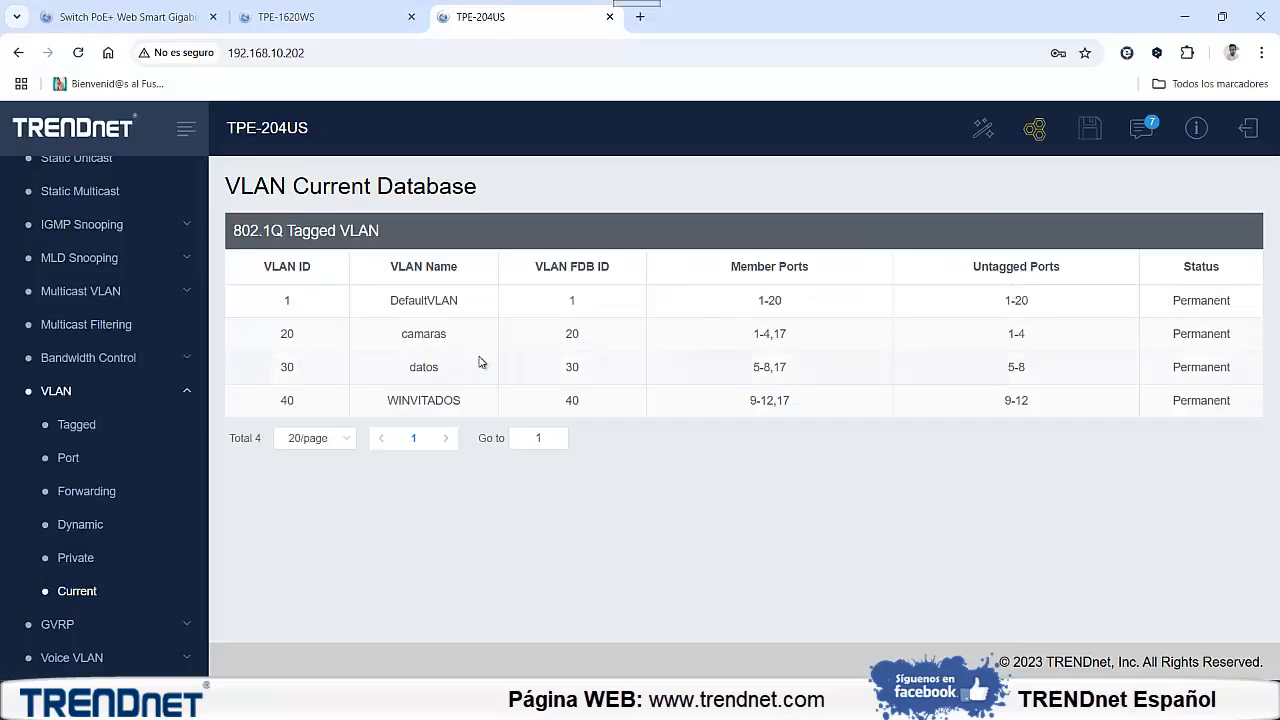
{"action": "key", "text": "alt+Tab"}
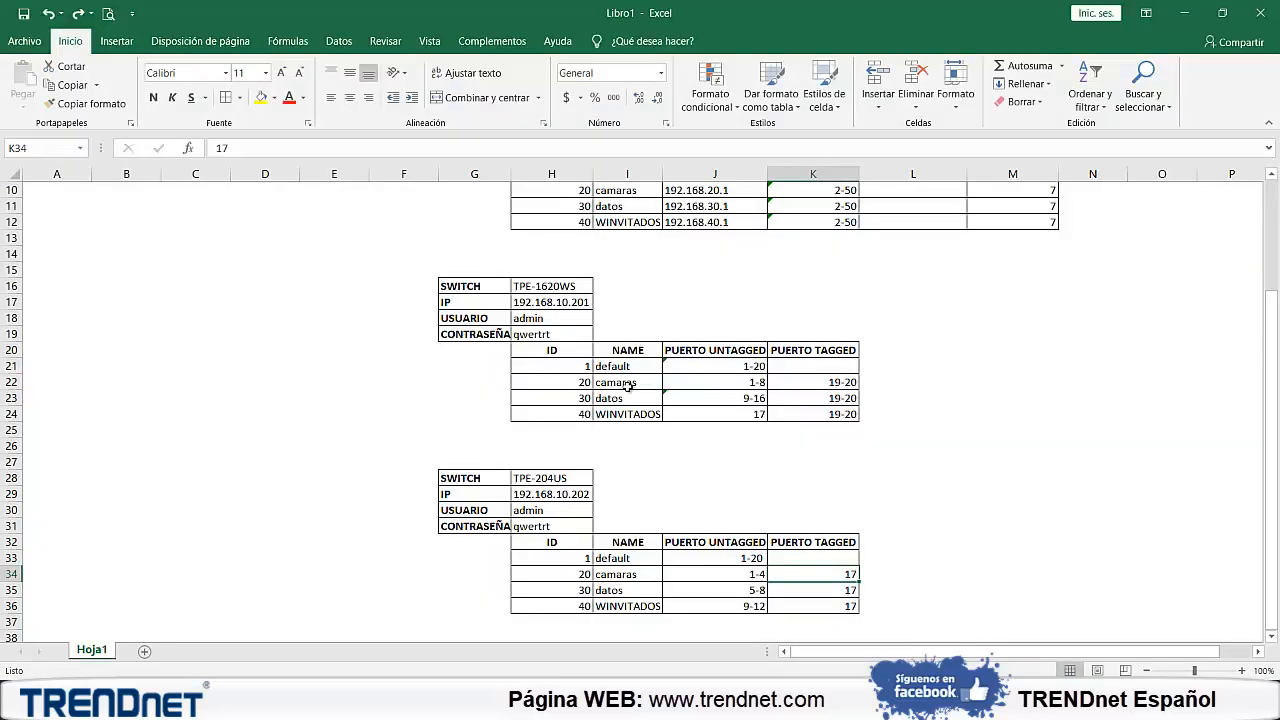
{"action": "scroll", "coordinate": [589, 345], "scroll_direction": "up", "scroll_amount": 3}
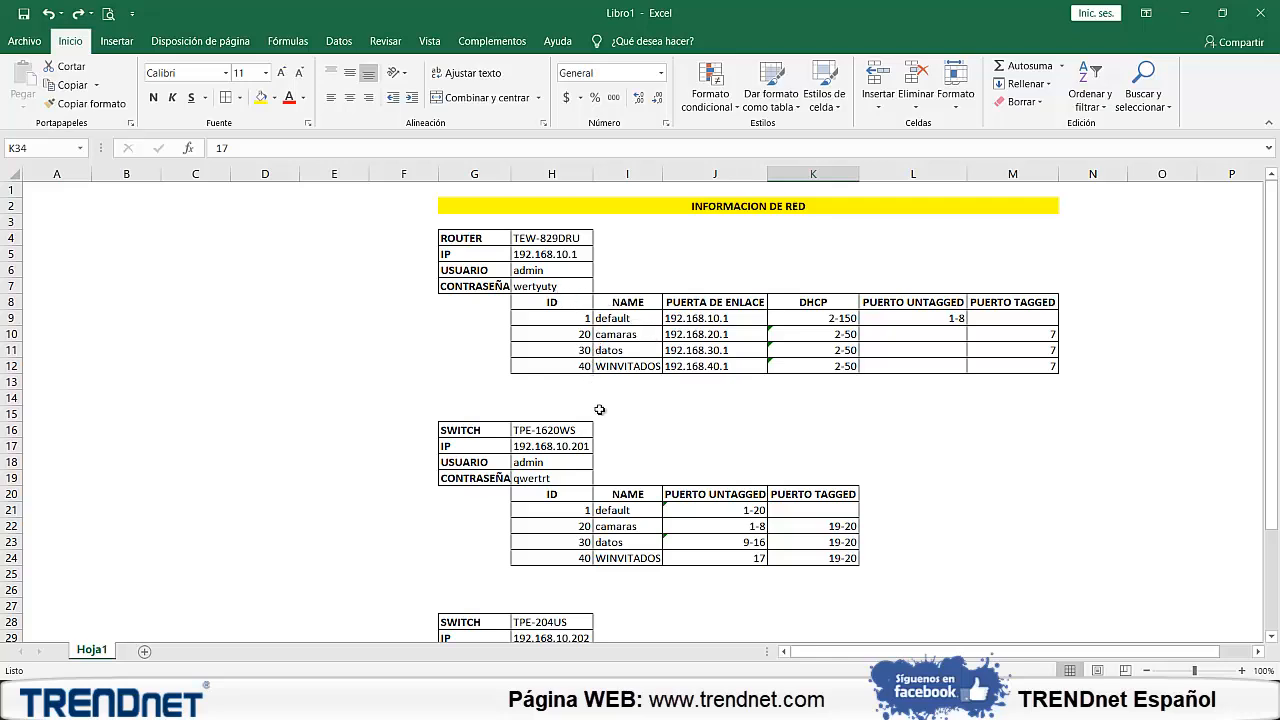
{"action": "scroll", "coordinate": [608, 438], "scroll_direction": "down", "scroll_amount": 1}
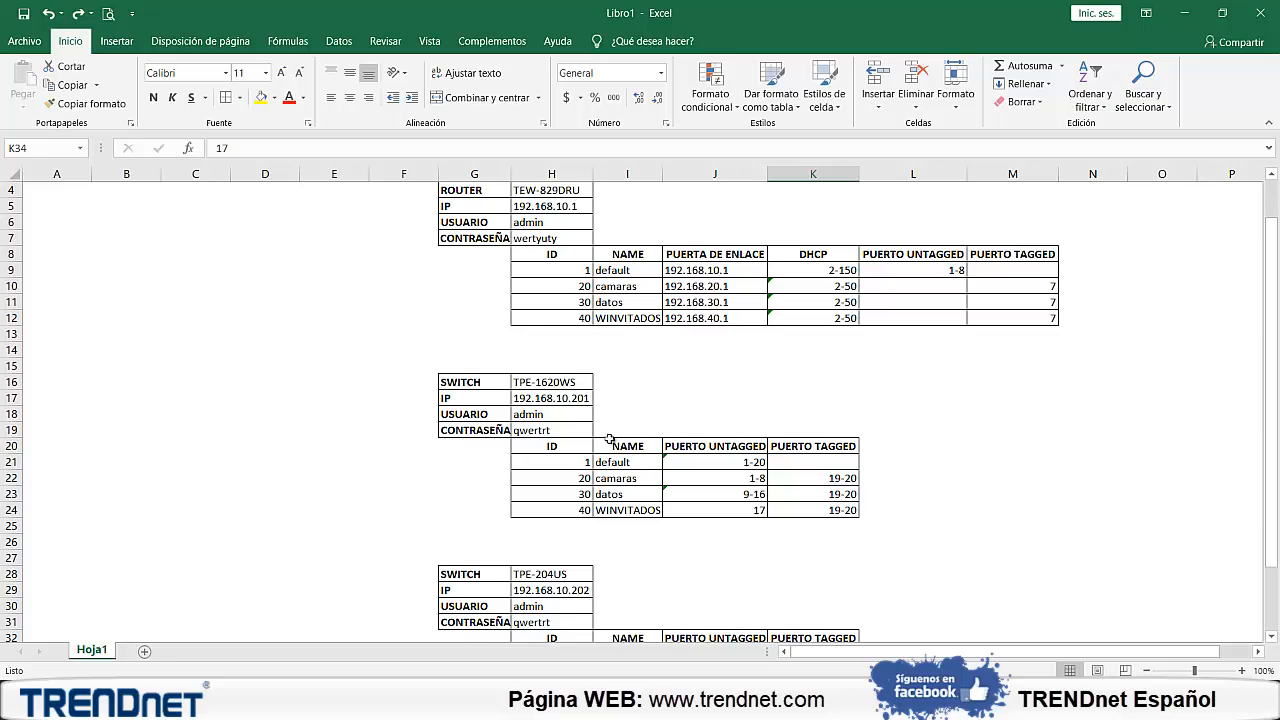
{"action": "left_click", "coordinate": [731, 494]}
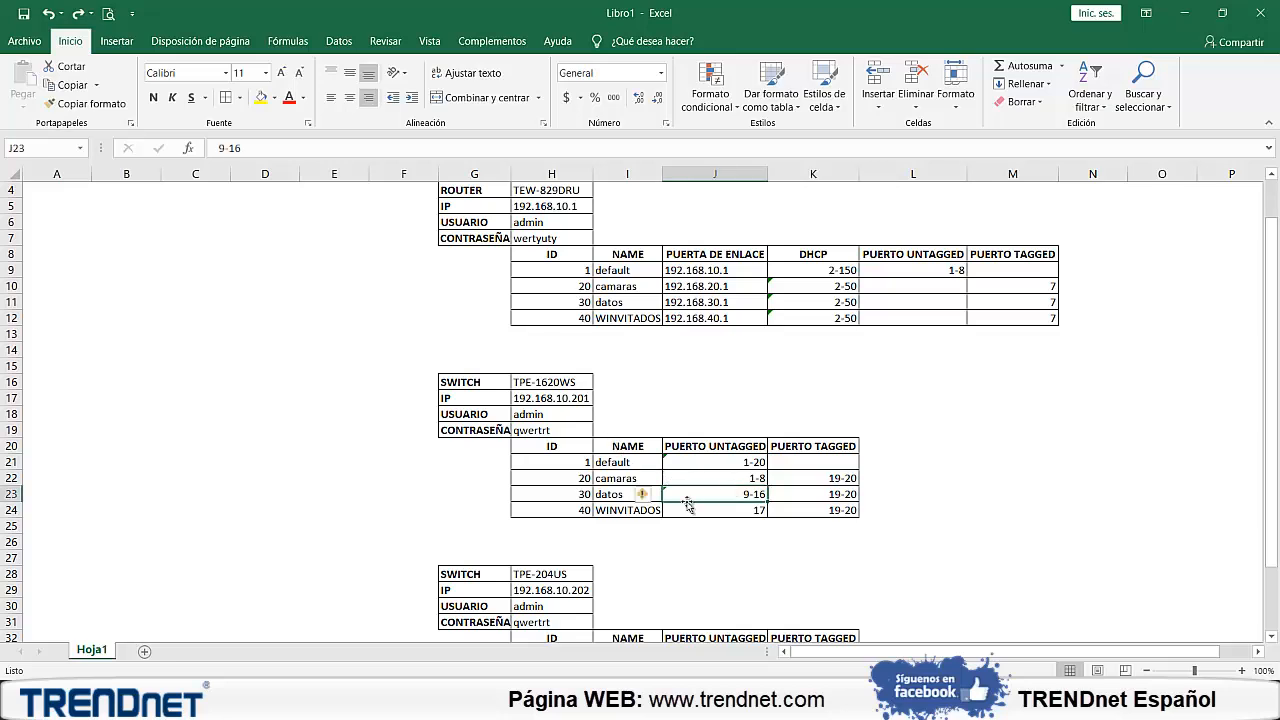
{"action": "left_click", "coordinate": [584, 494]}
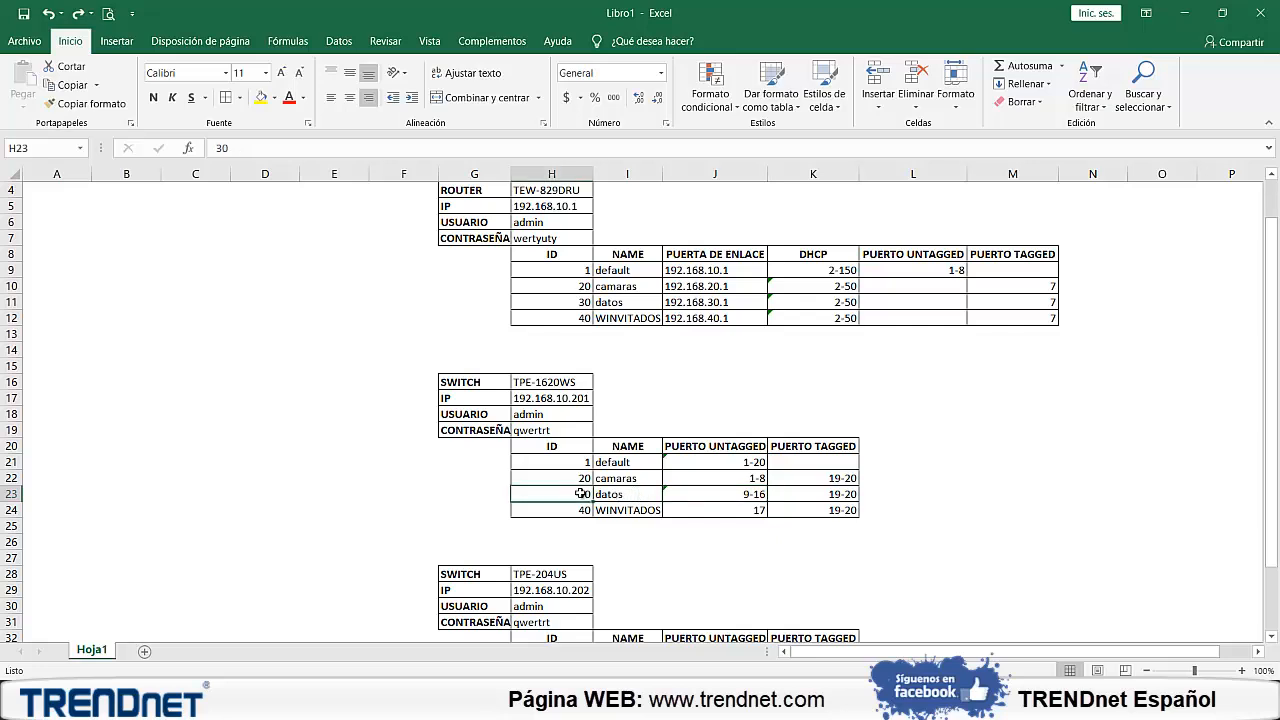
{"action": "left_click", "coordinate": [607, 494]}
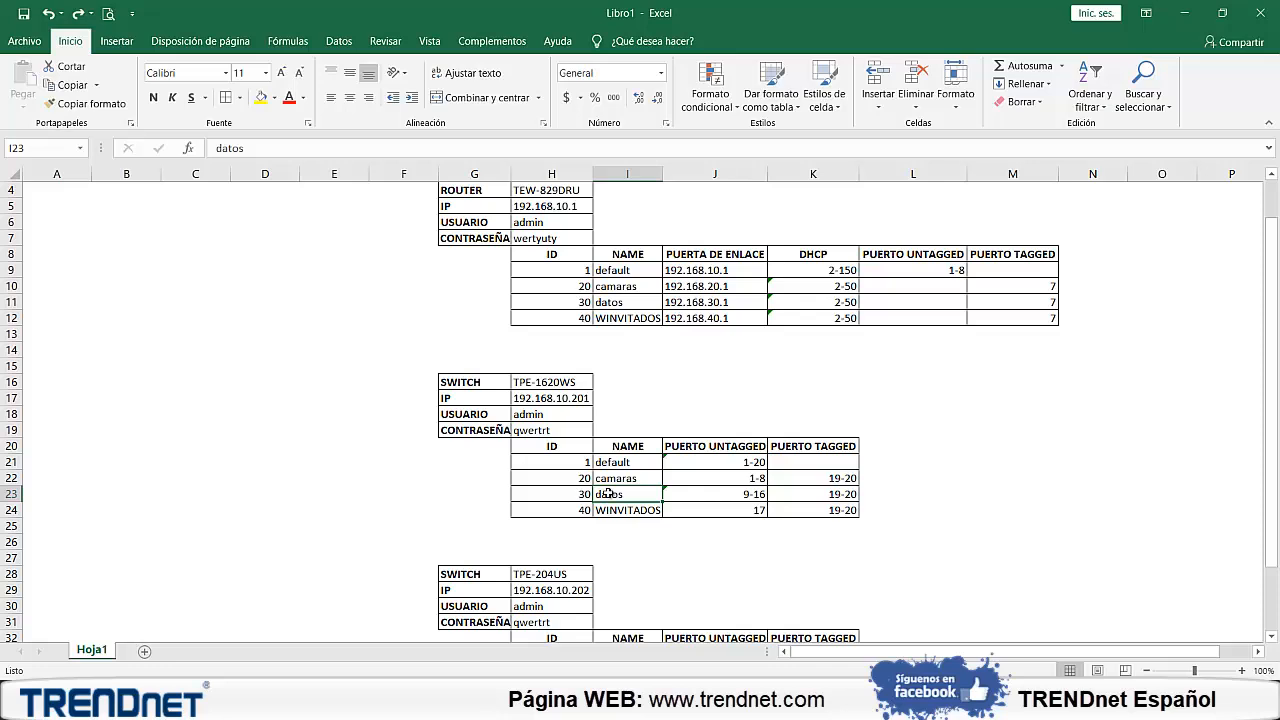
{"action": "left_click", "coordinate": [690, 497]}
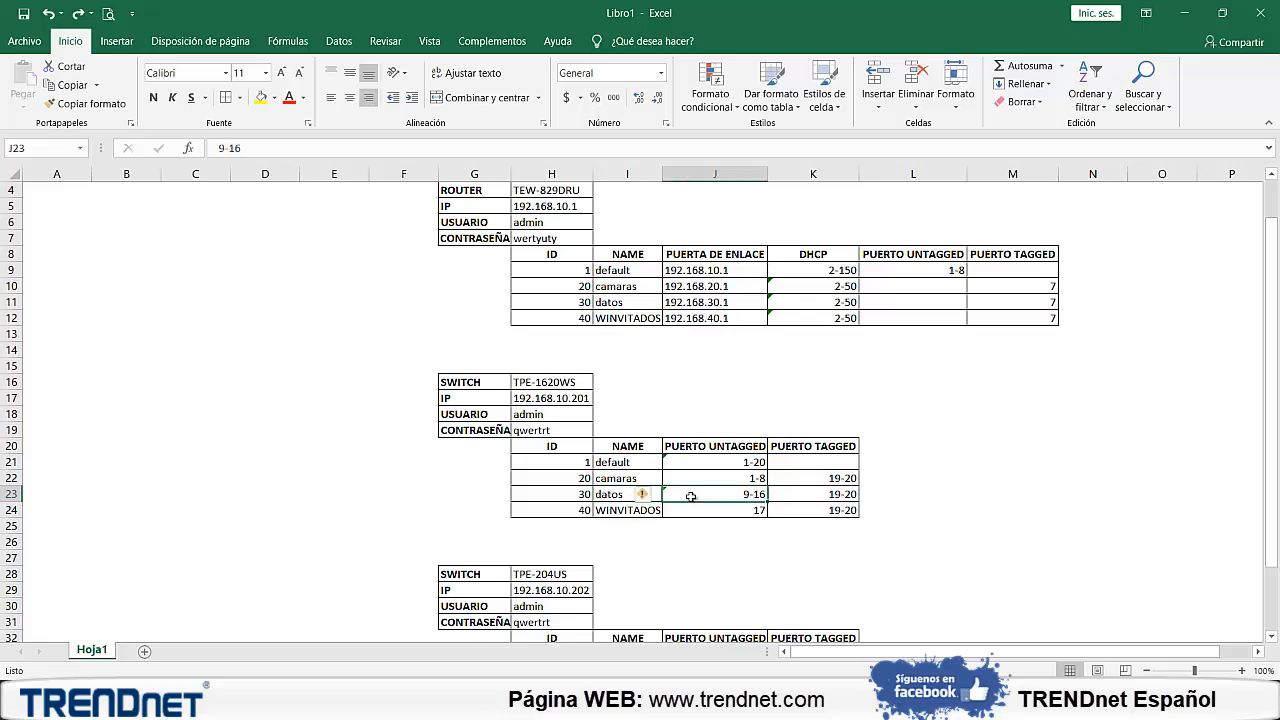
Review the router's model and the default VLAN's gateway in the network plan
{"action": "scroll", "coordinate": [661, 383], "scroll_direction": "up", "scroll_amount": 1}
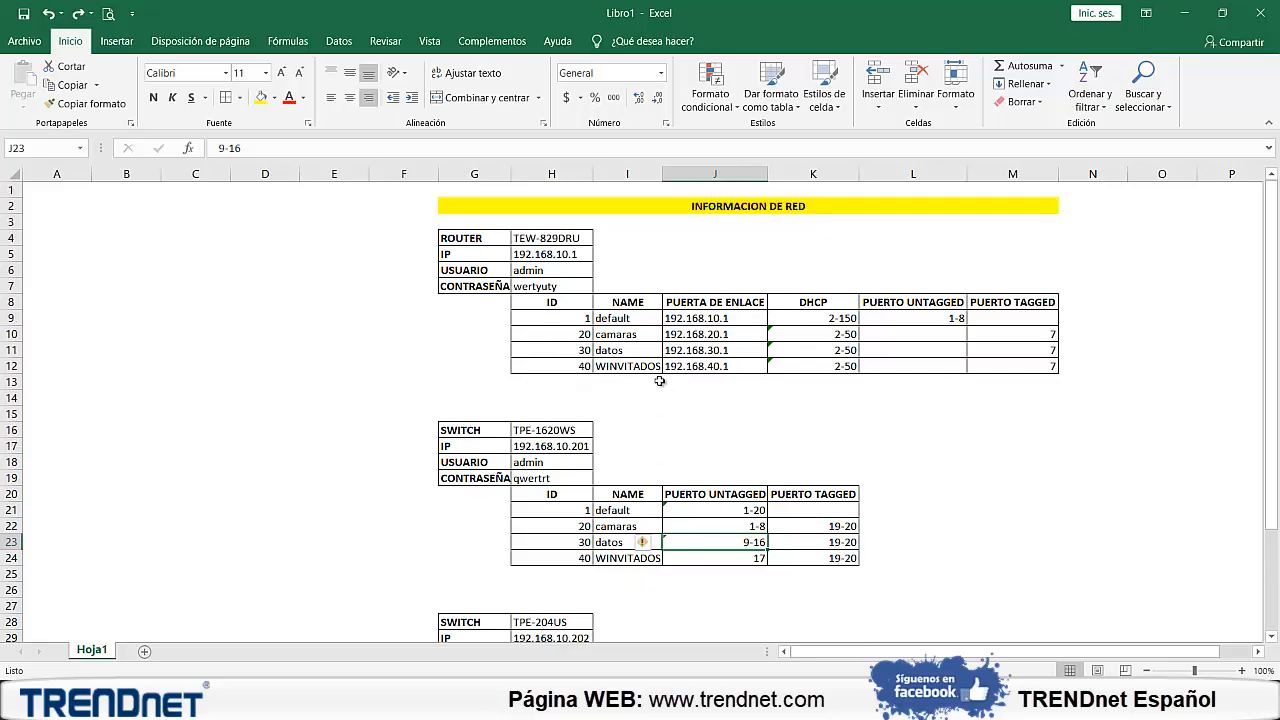
{"action": "left_click", "coordinate": [565, 240]}
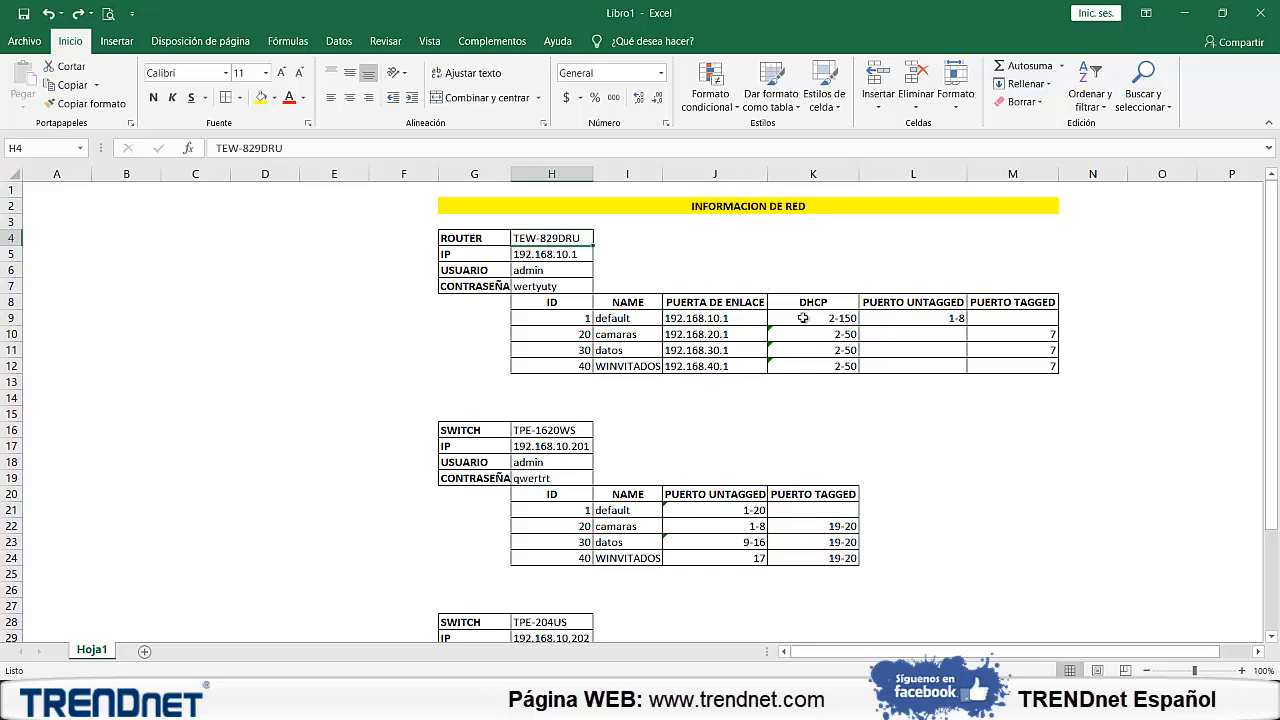
{"action": "left_click", "coordinate": [714, 318]}
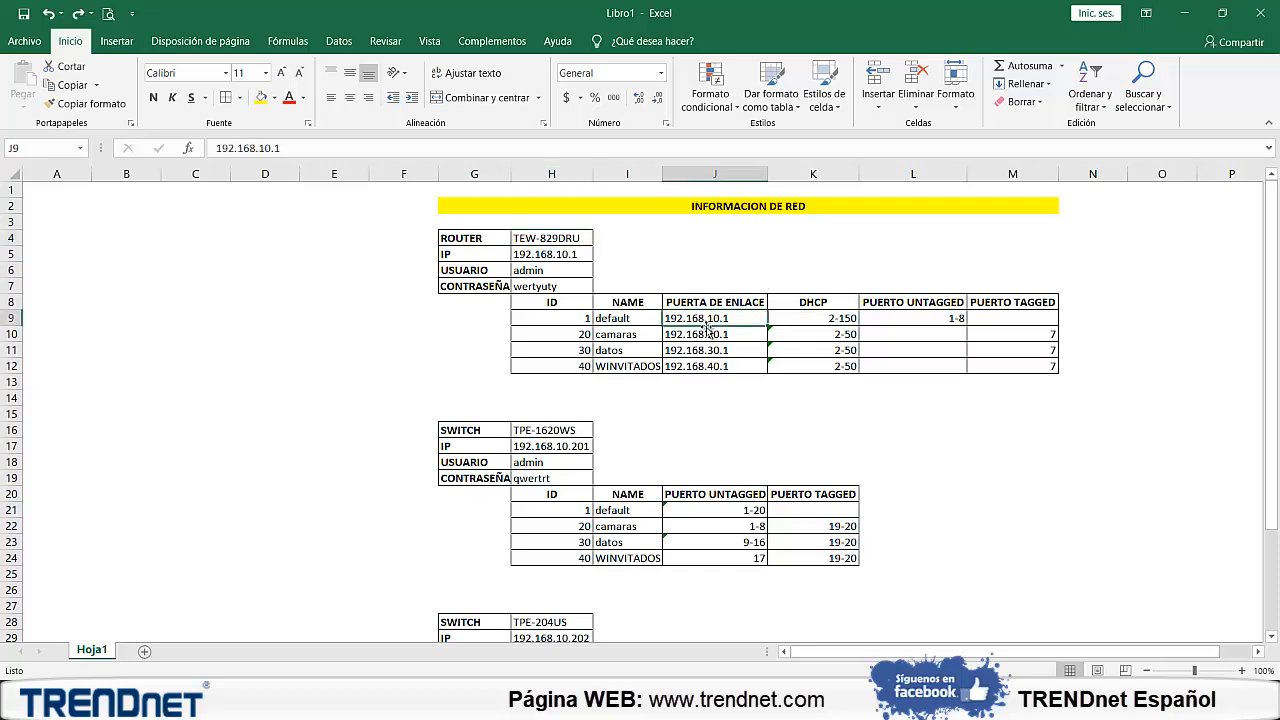
Check the untagged port ranges planned for camaras, datos and WINVITADOS on the TPE-204US
{"action": "scroll", "coordinate": [662, 358], "scroll_direction": "down", "scroll_amount": 2}
{"action": "scroll", "coordinate": [662, 358], "scroll_direction": "down", "scroll_amount": 3}
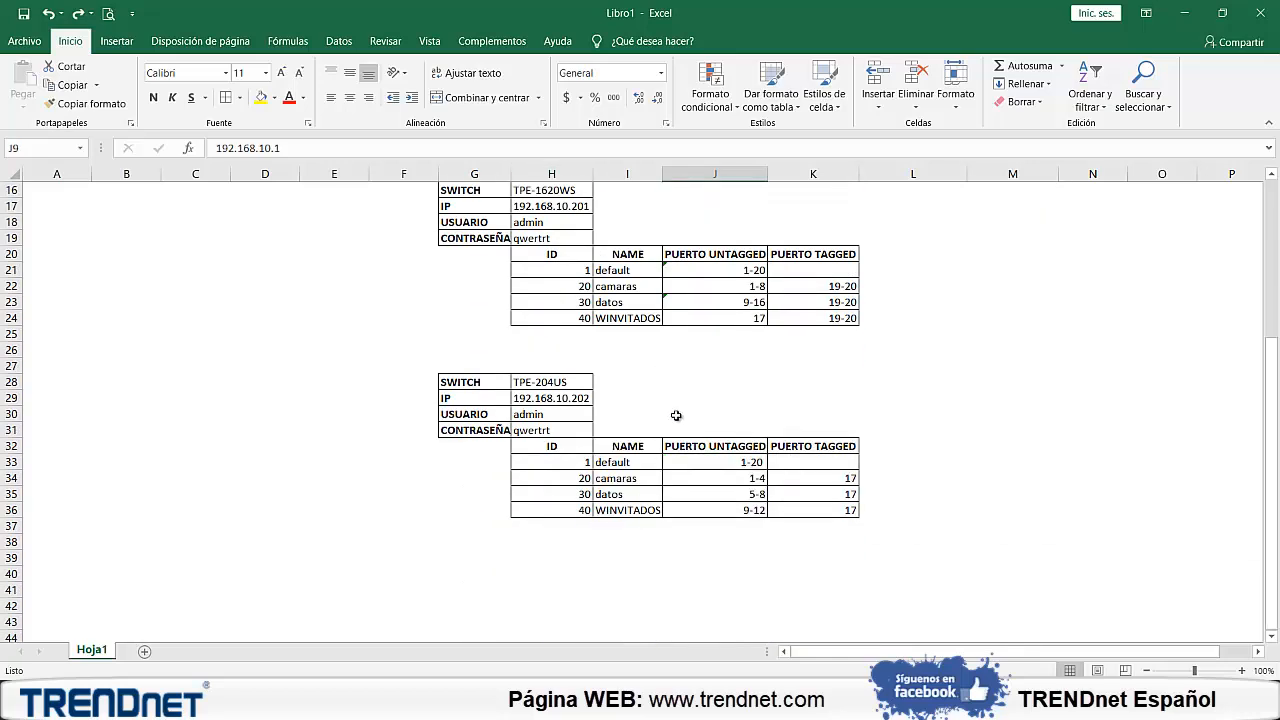
{"action": "left_click", "coordinate": [737, 482]}
{"action": "left_click", "coordinate": [735, 494]}
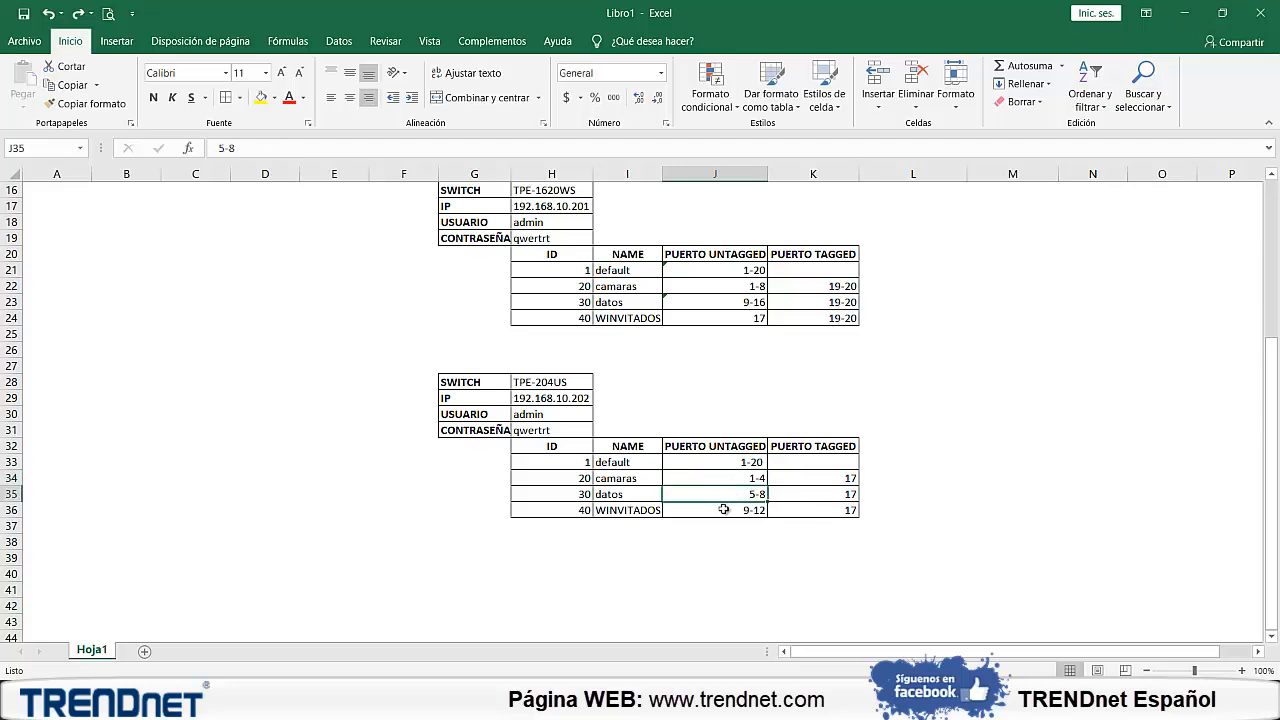
{"action": "left_click", "coordinate": [726, 508]}
{"action": "left_click", "coordinate": [726, 497]}
{"action": "left_click", "coordinate": [727, 478]}
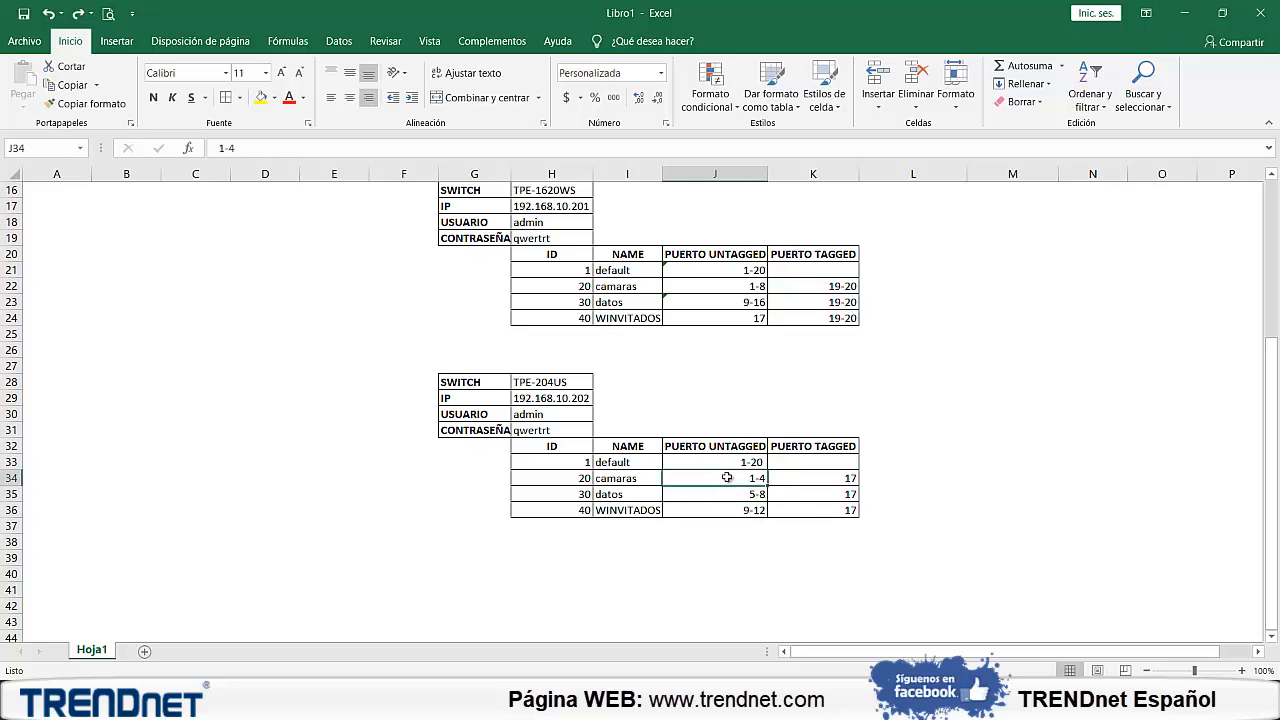